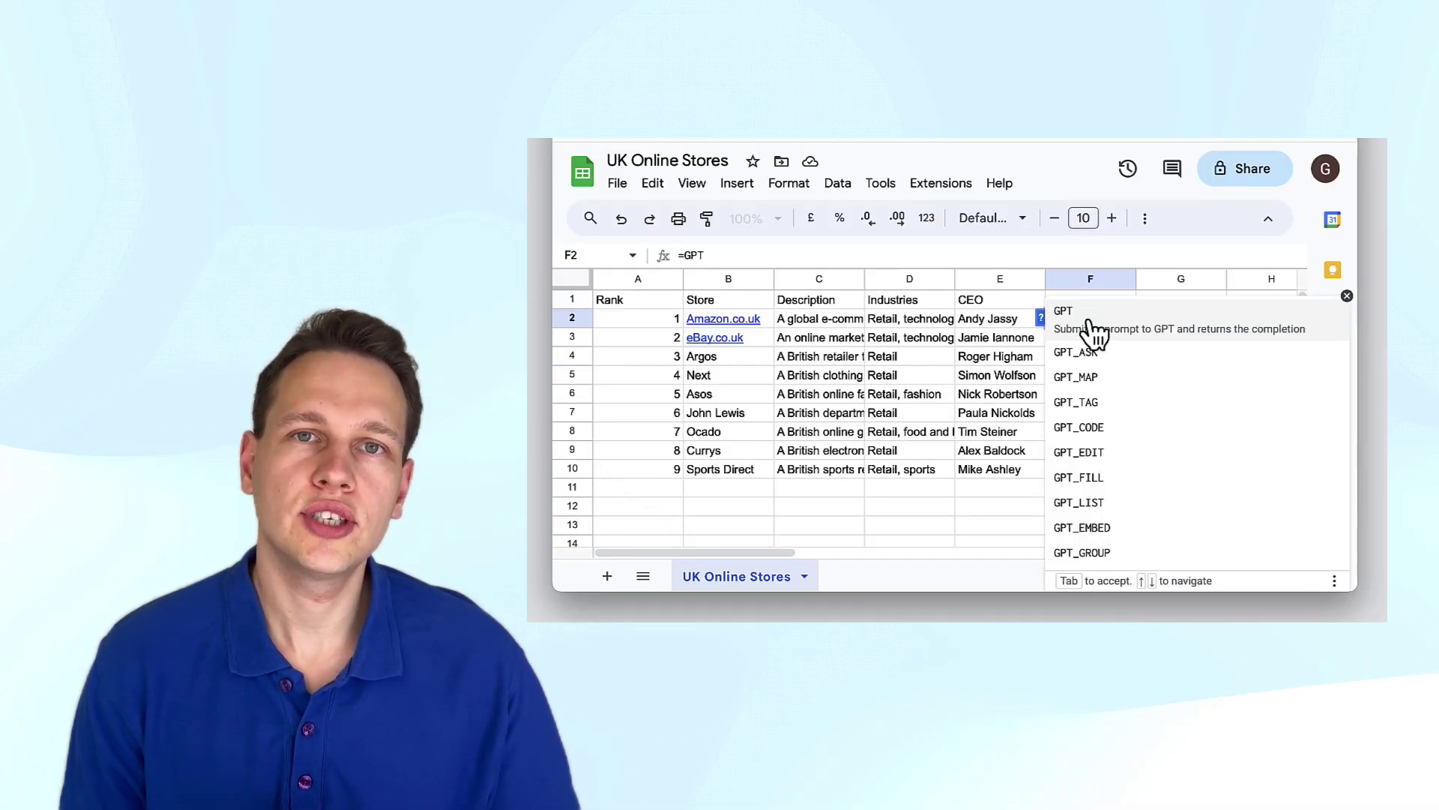
Fill H2's GPT greeting formula down to H10 and check the copied formula in H8.
left_click(1094, 332)
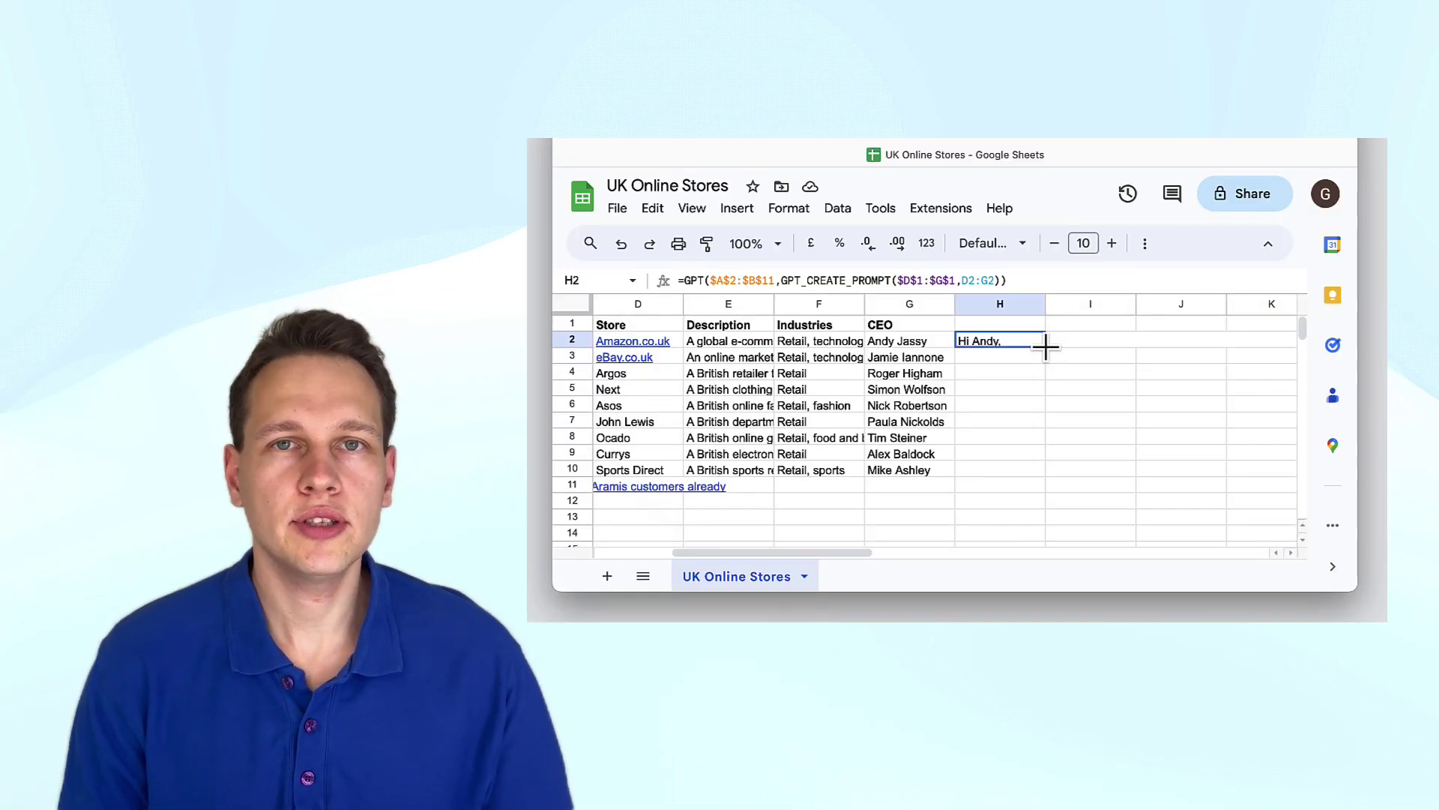
left_click_drag(1046, 345, 1020, 470)
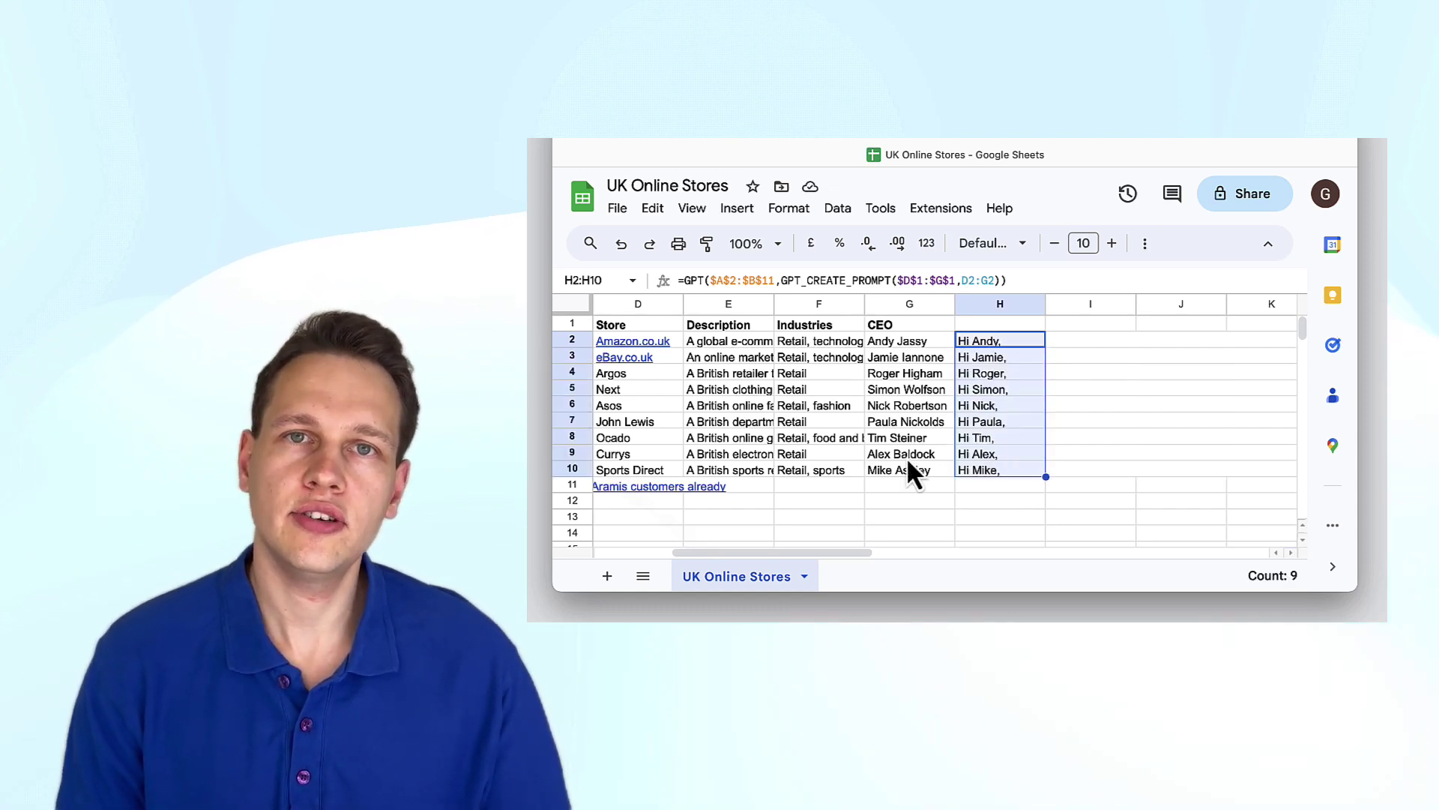
double_click(1001, 439)
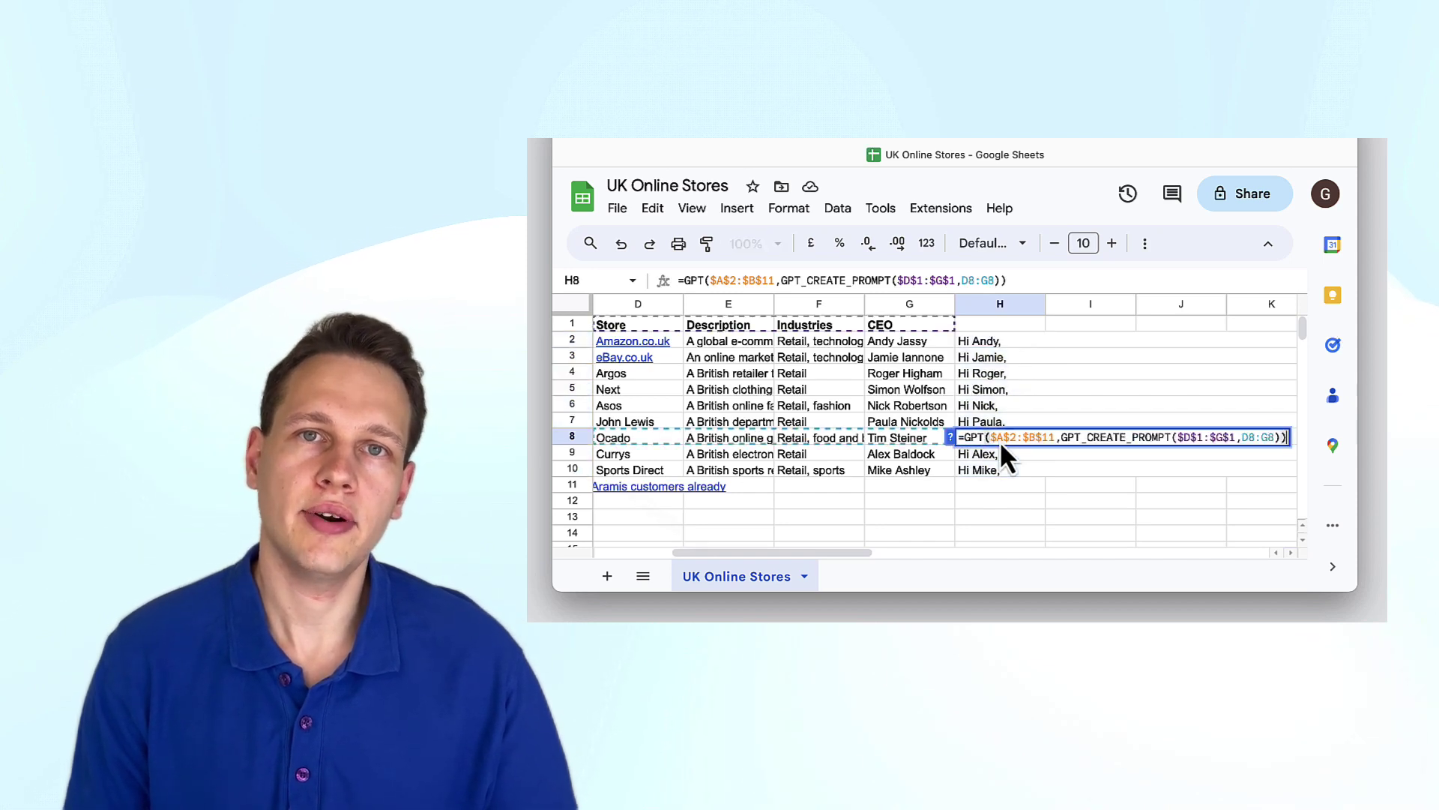
key("Escape")
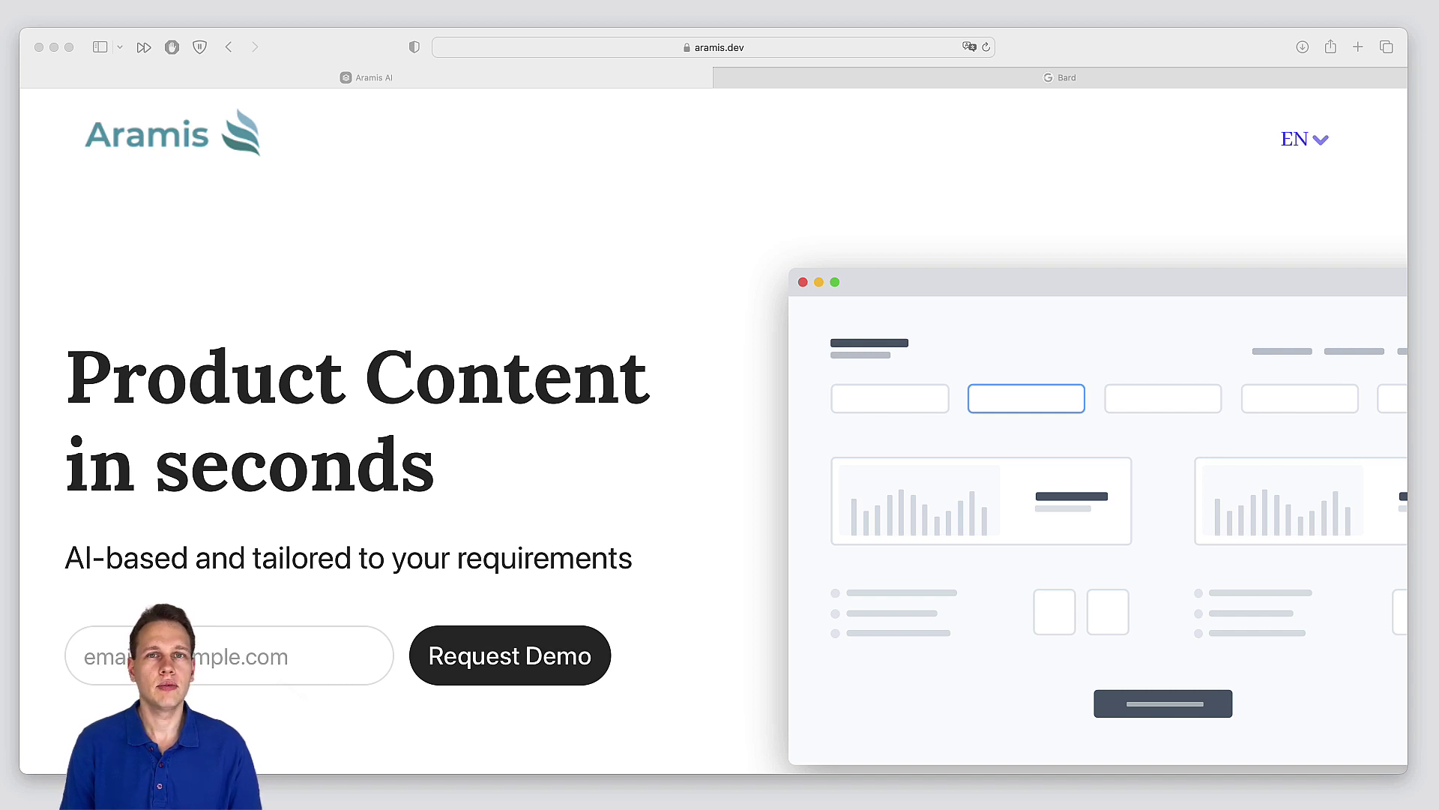
Ask Bard for a table of the 10 largest UK online stores with description, industries and CEO.
left_click(949, 82)
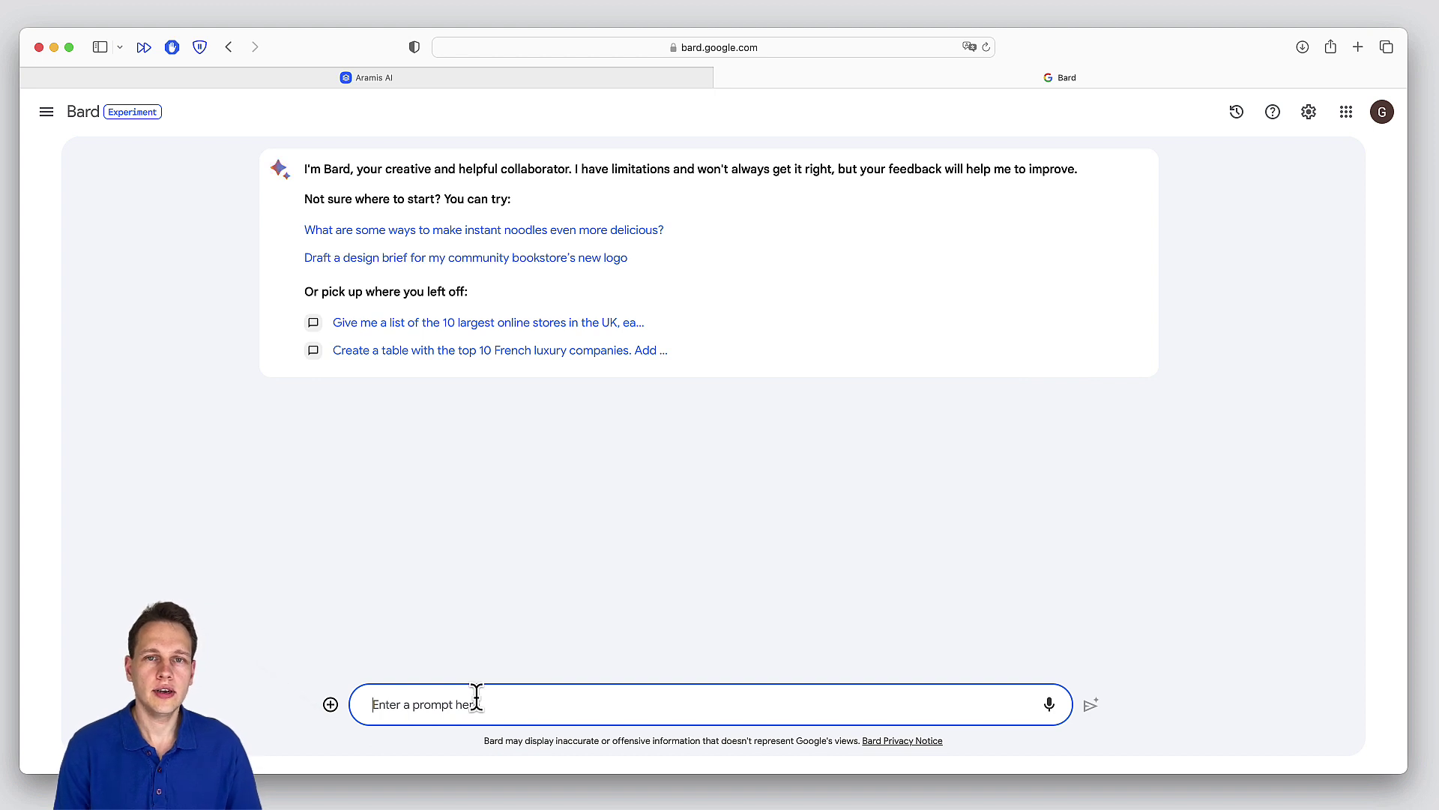
type("Give ")
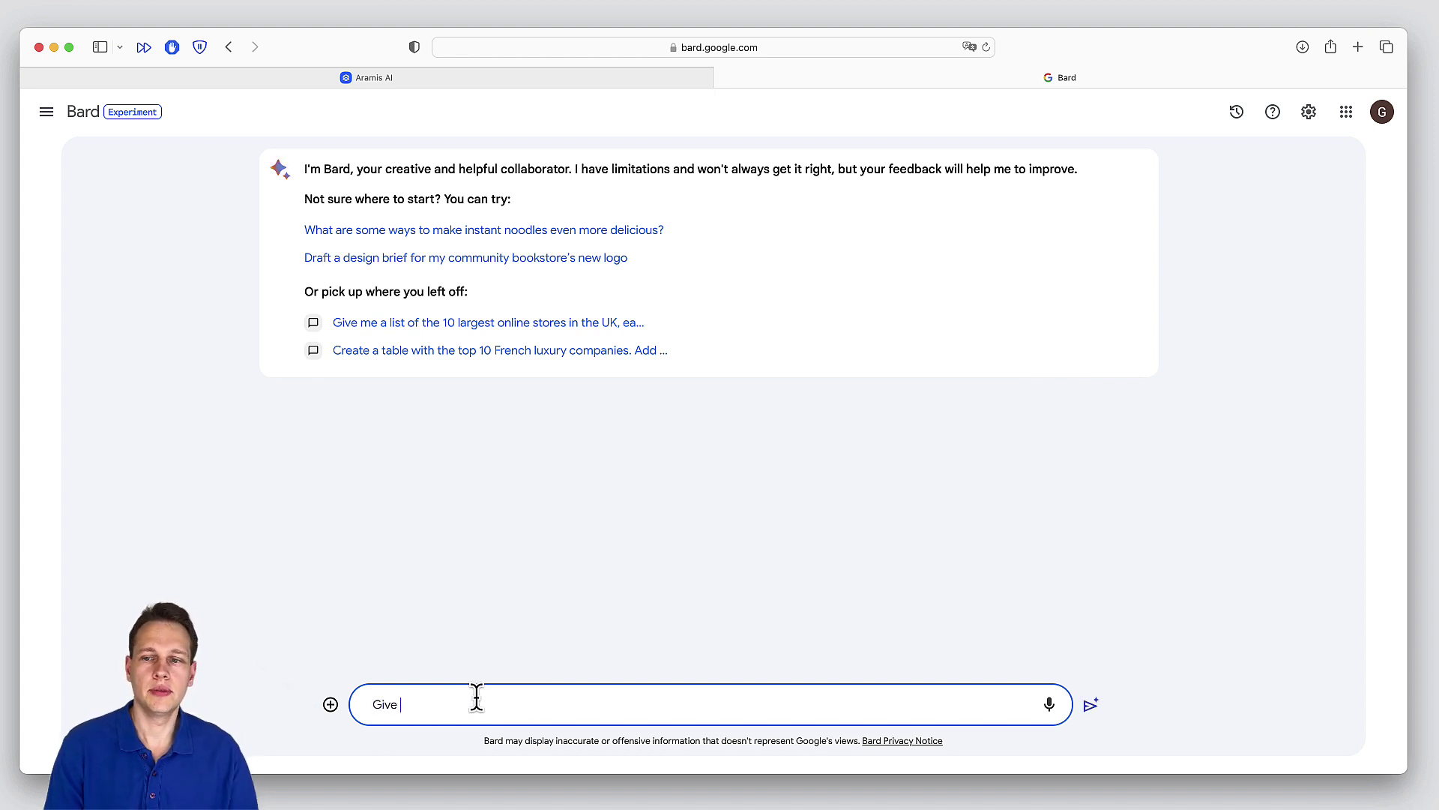
type("me a table of")
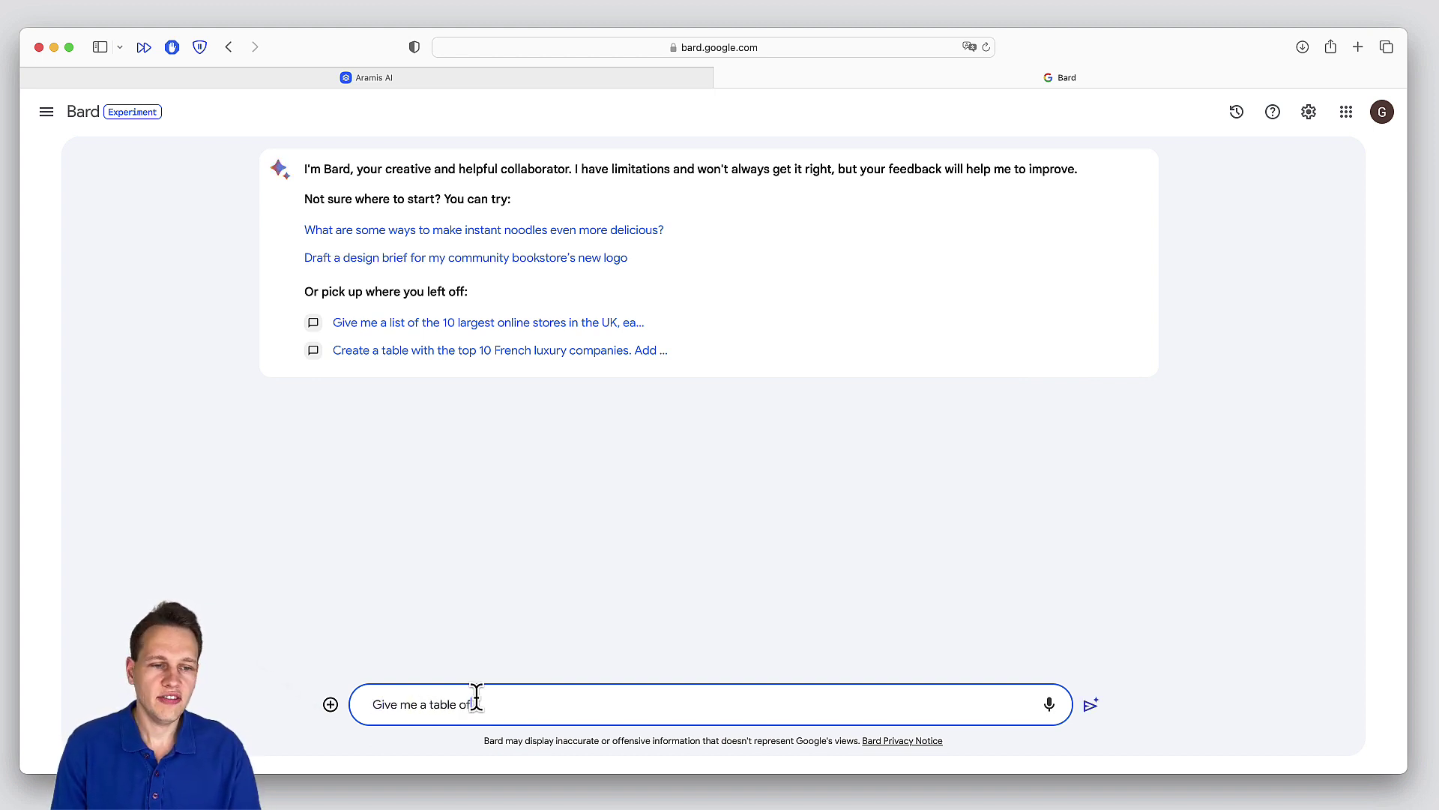
type(" the 10 largest ")
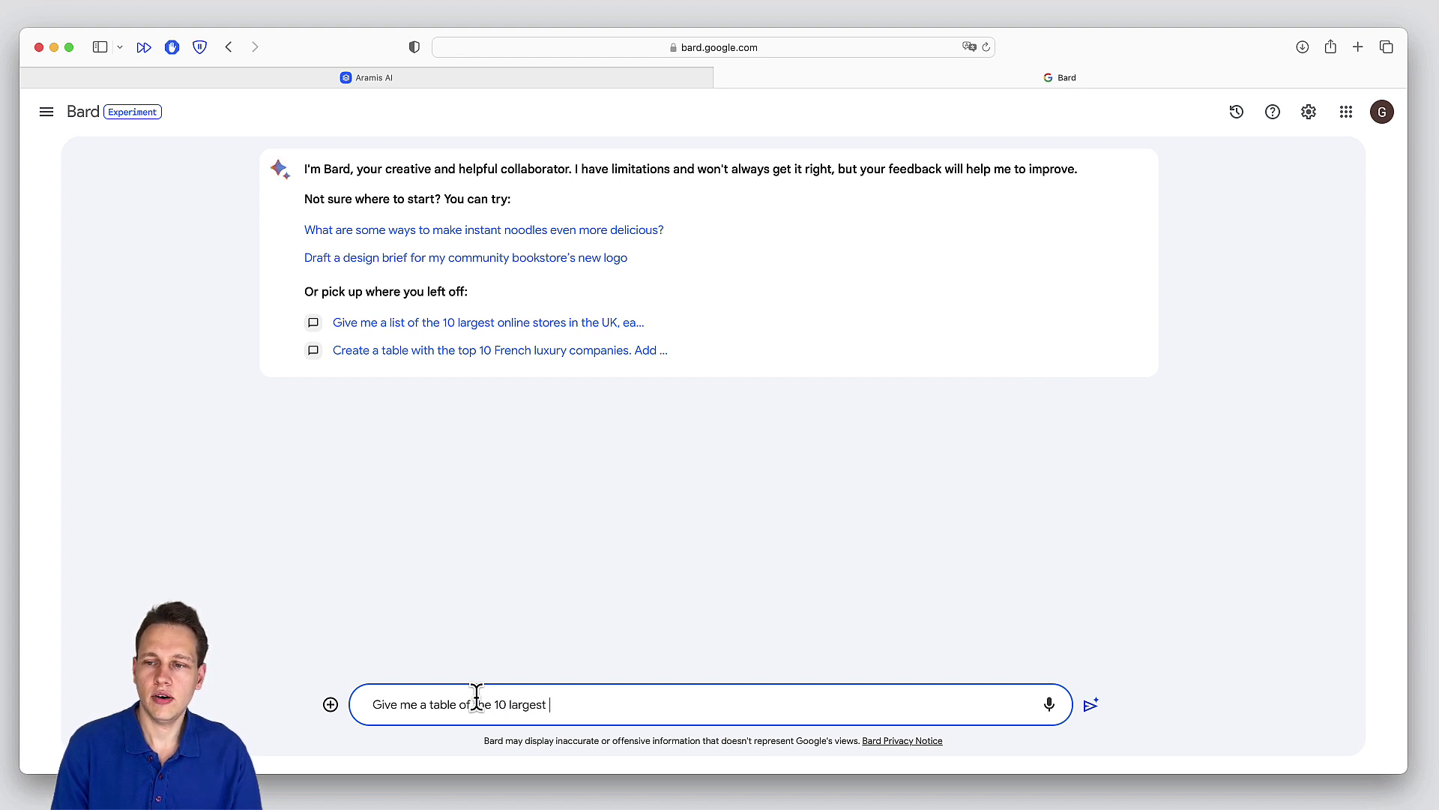
type("online stores")
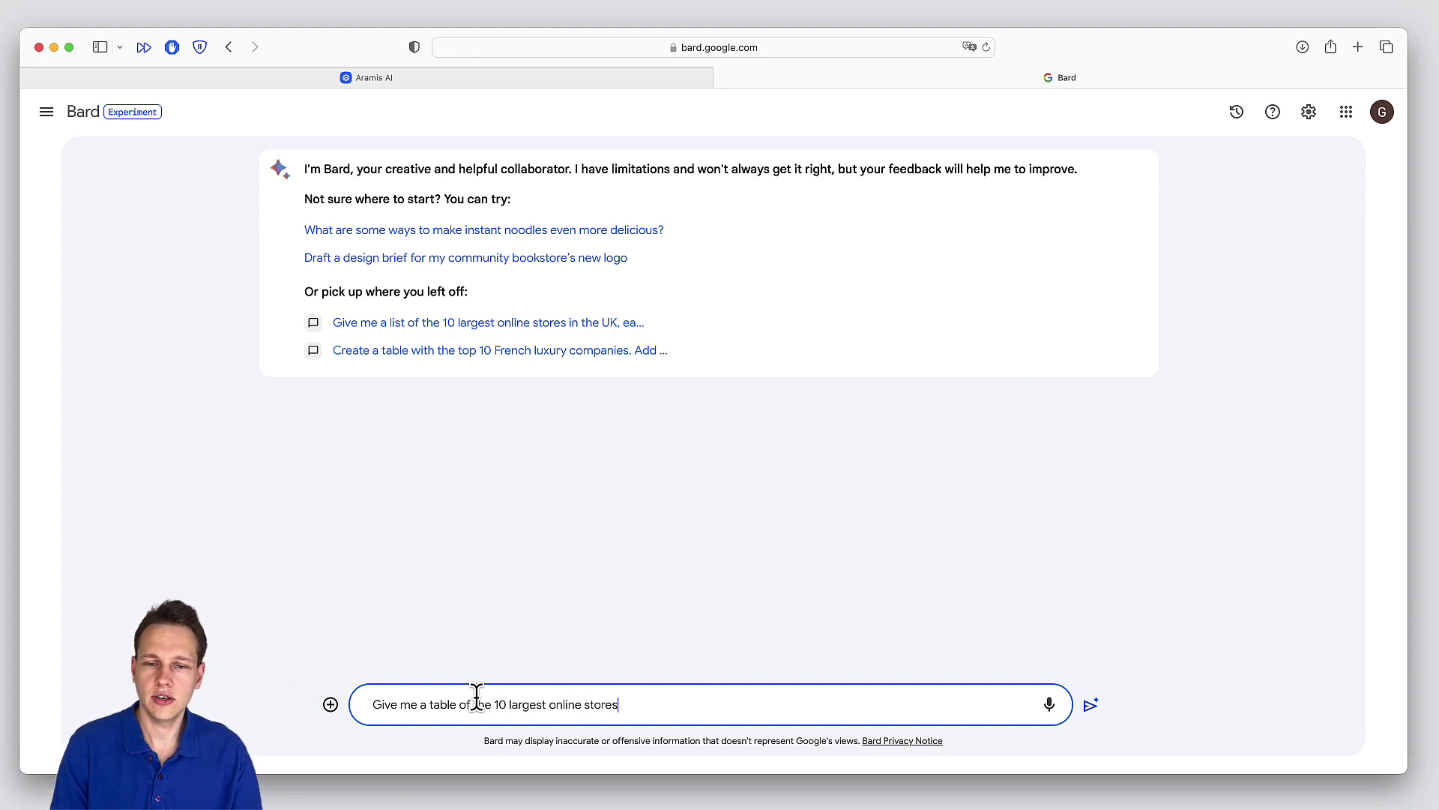
type(" in the U")
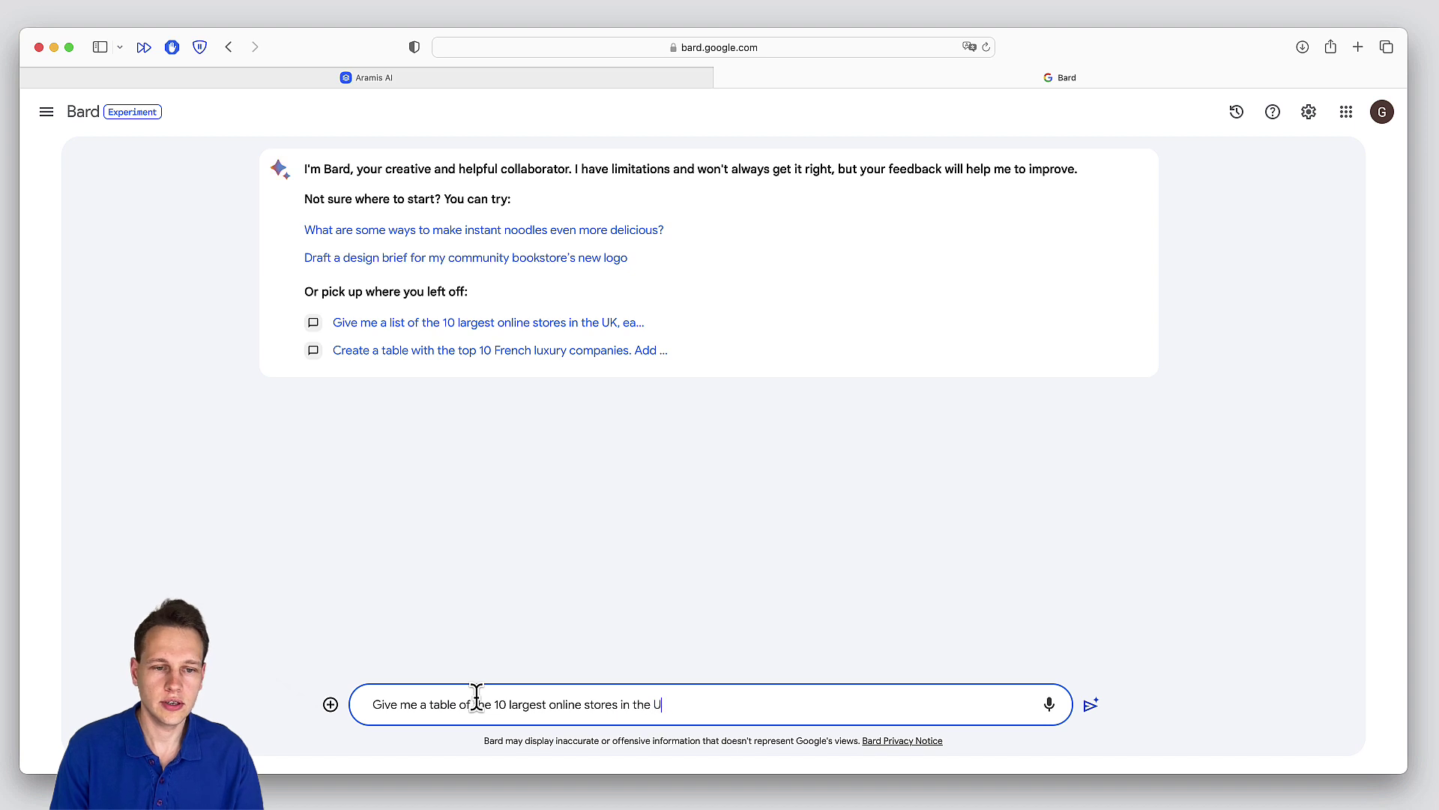
type("K, ea")
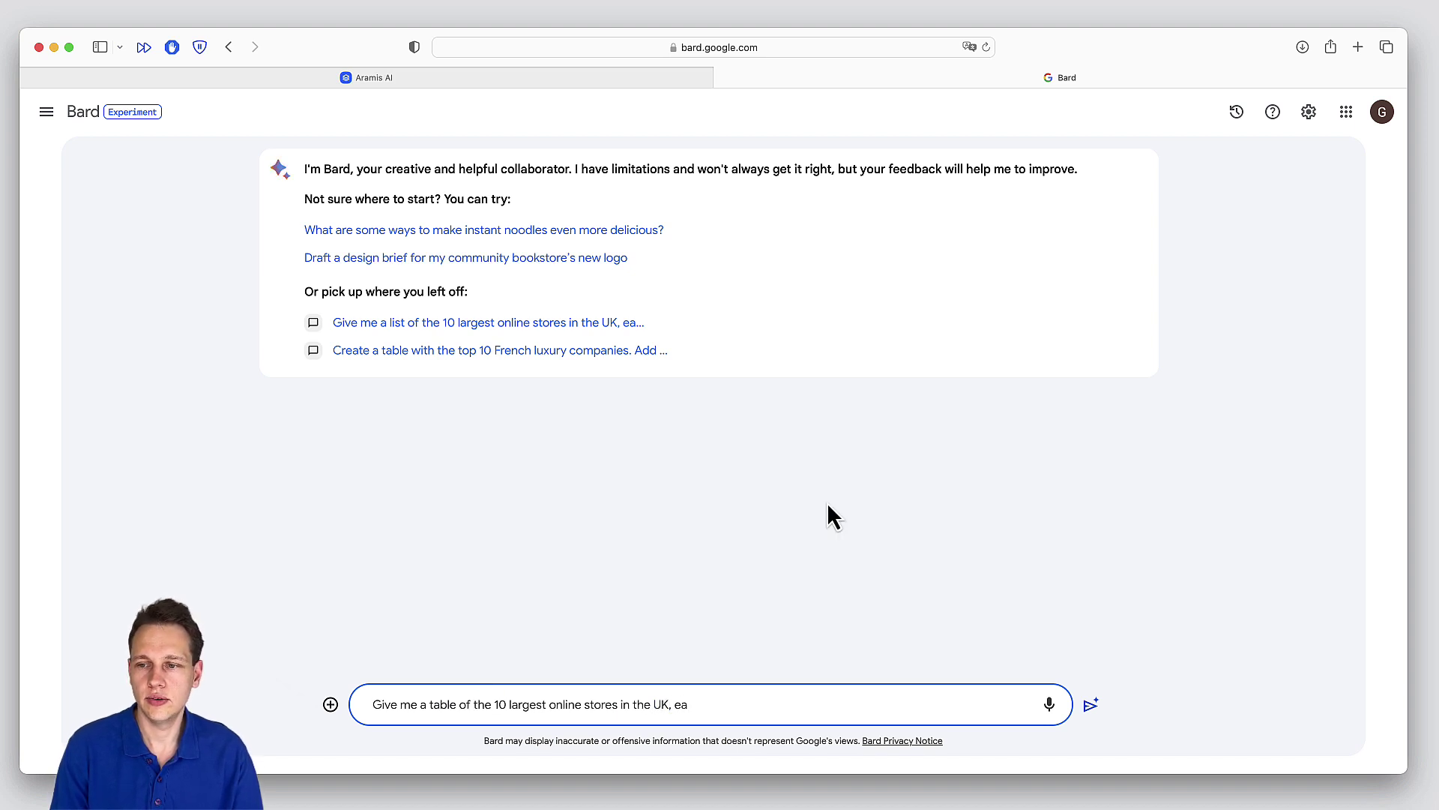
type("ch with a ")
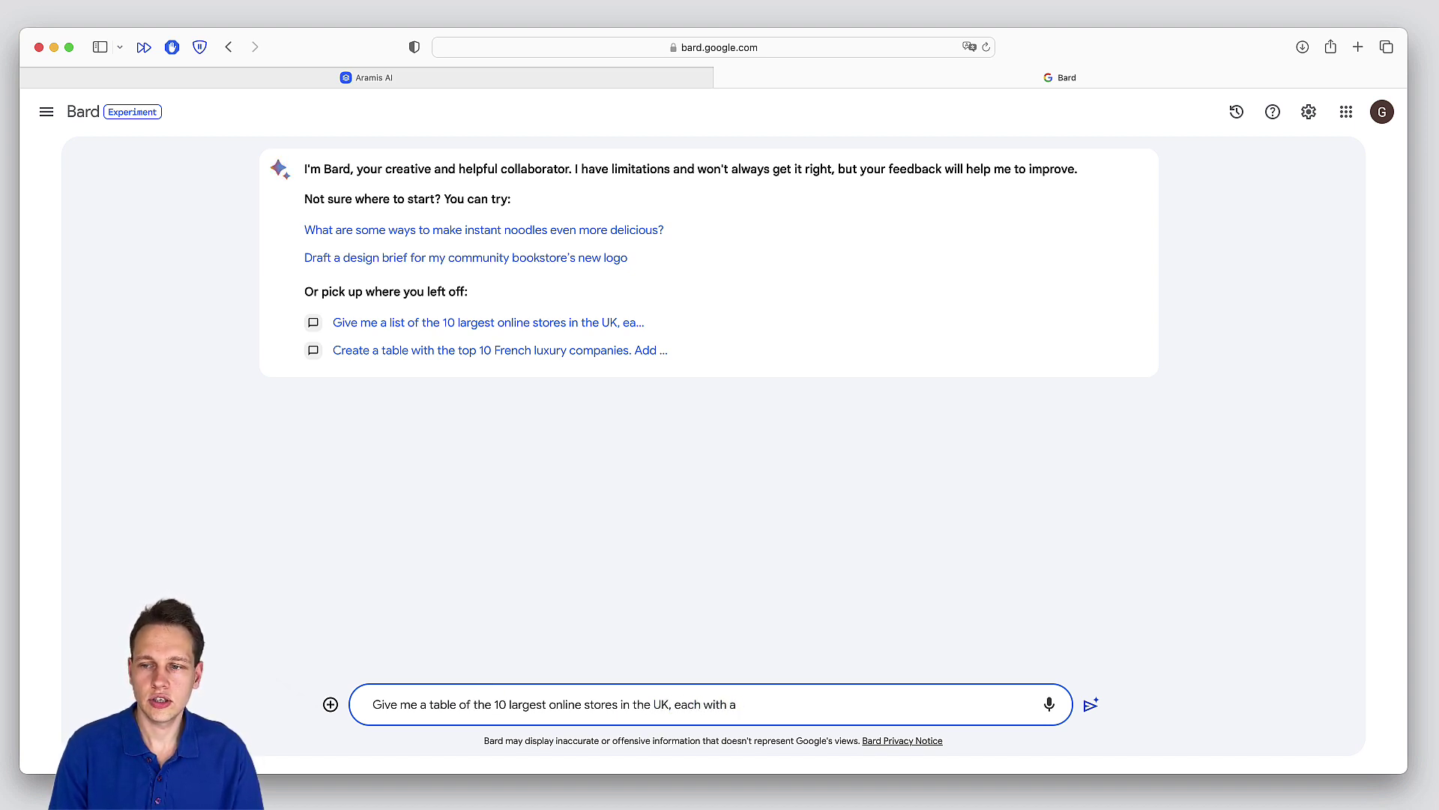
type("shor")
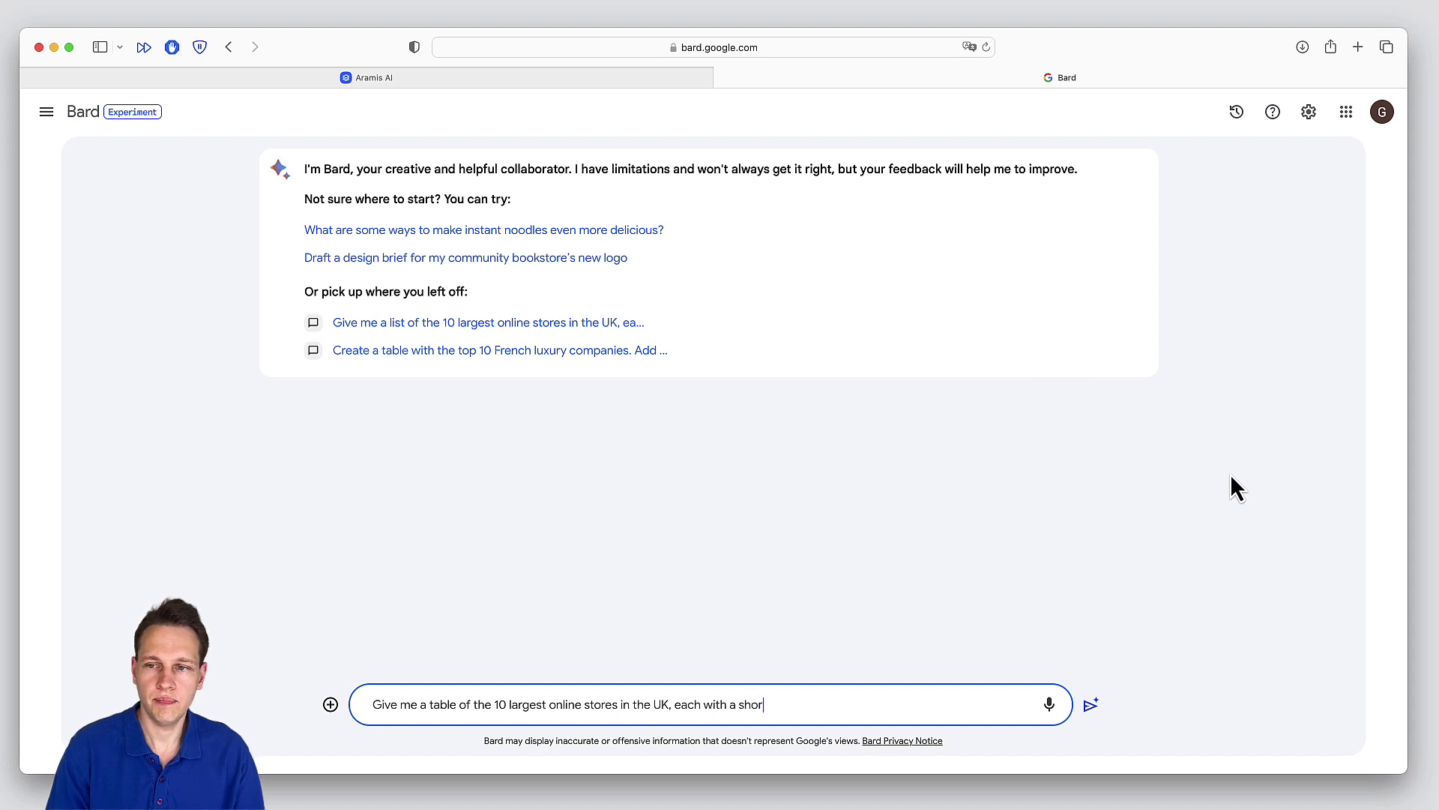
type("t description, inds")
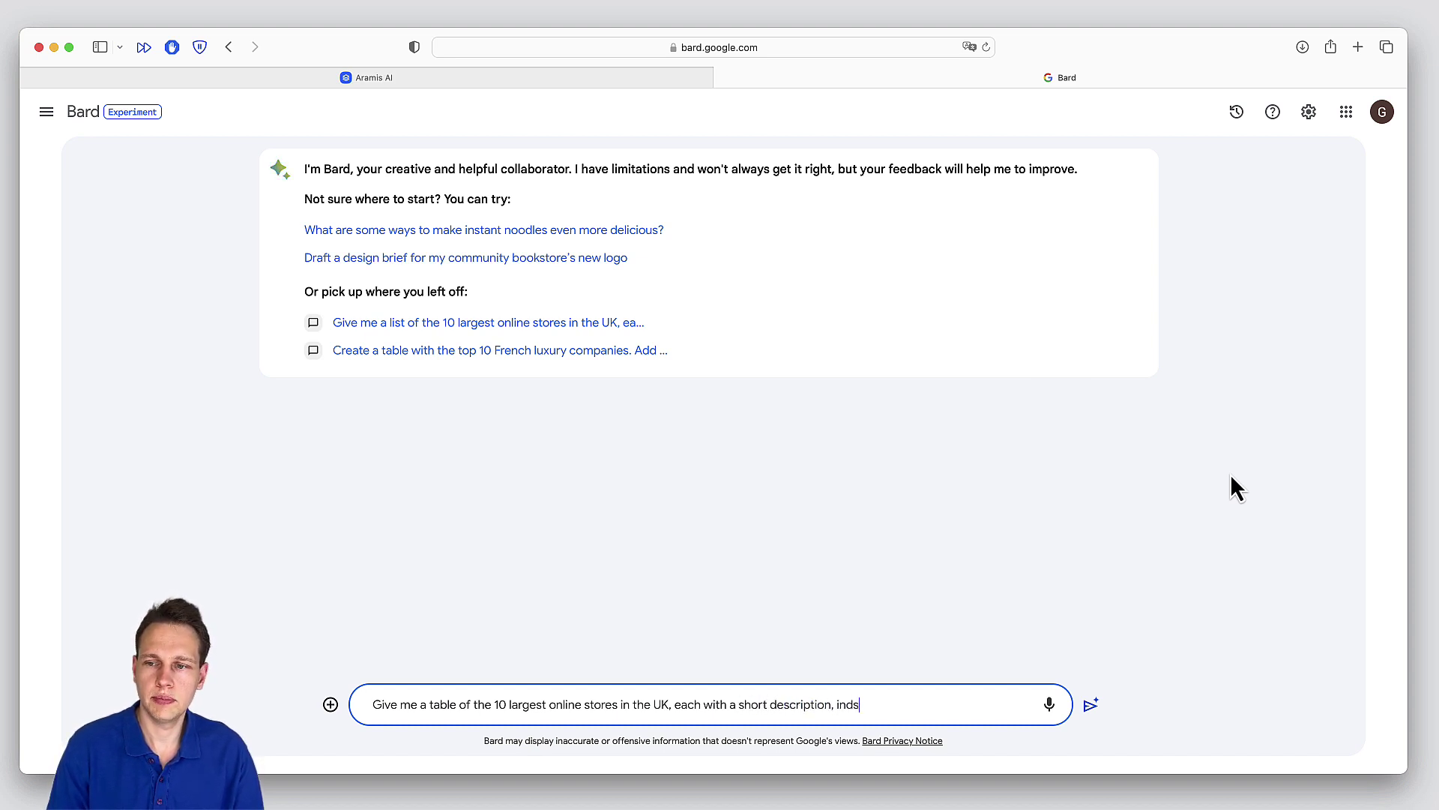
key("BackSpace")
type("ustries, and the CEO")
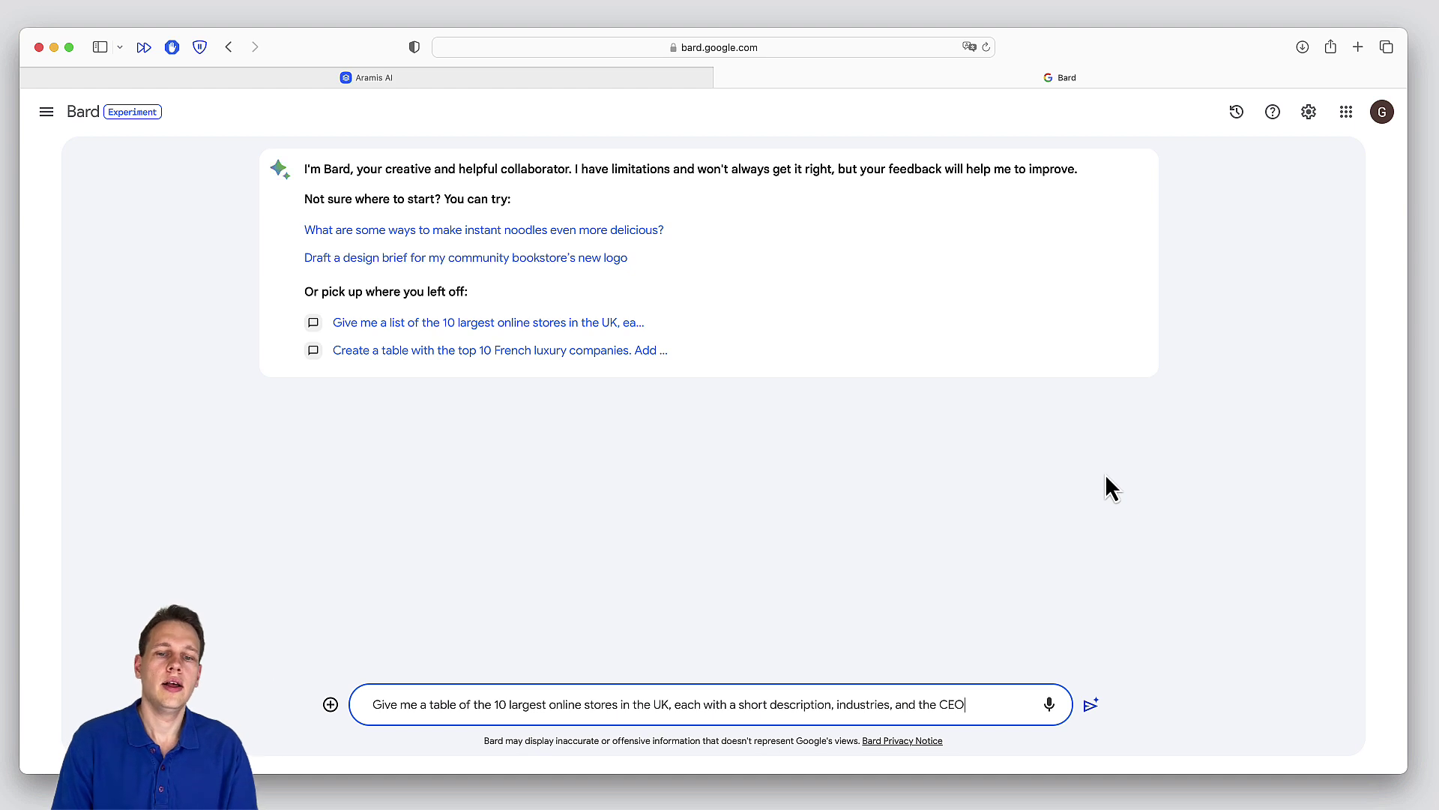
key("Return")
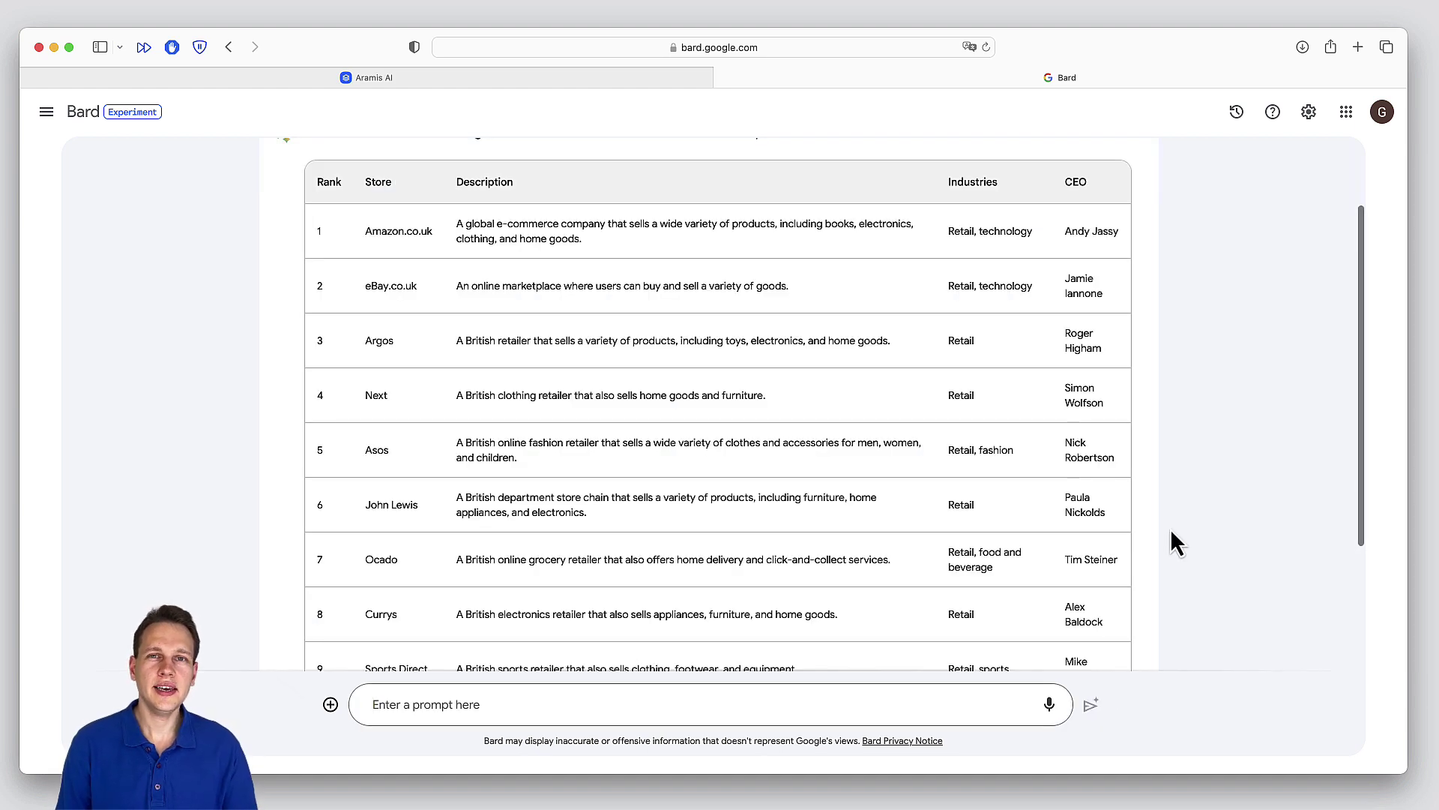
Export Bard's stores table to a new Google Sheets file, 'UK Online Stores'.
scroll(1171, 531, "up", 3)
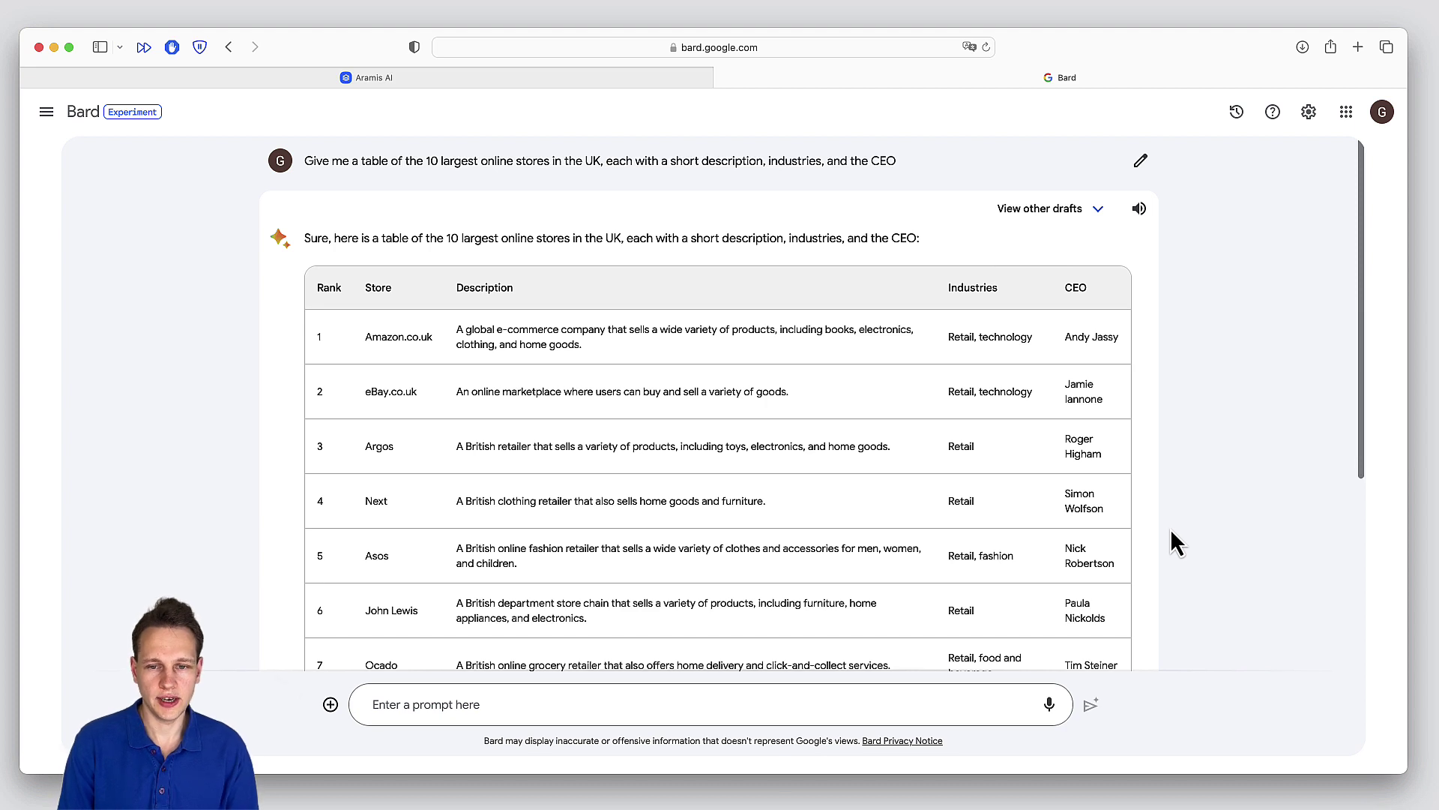
scroll(1172, 532, "down", 3)
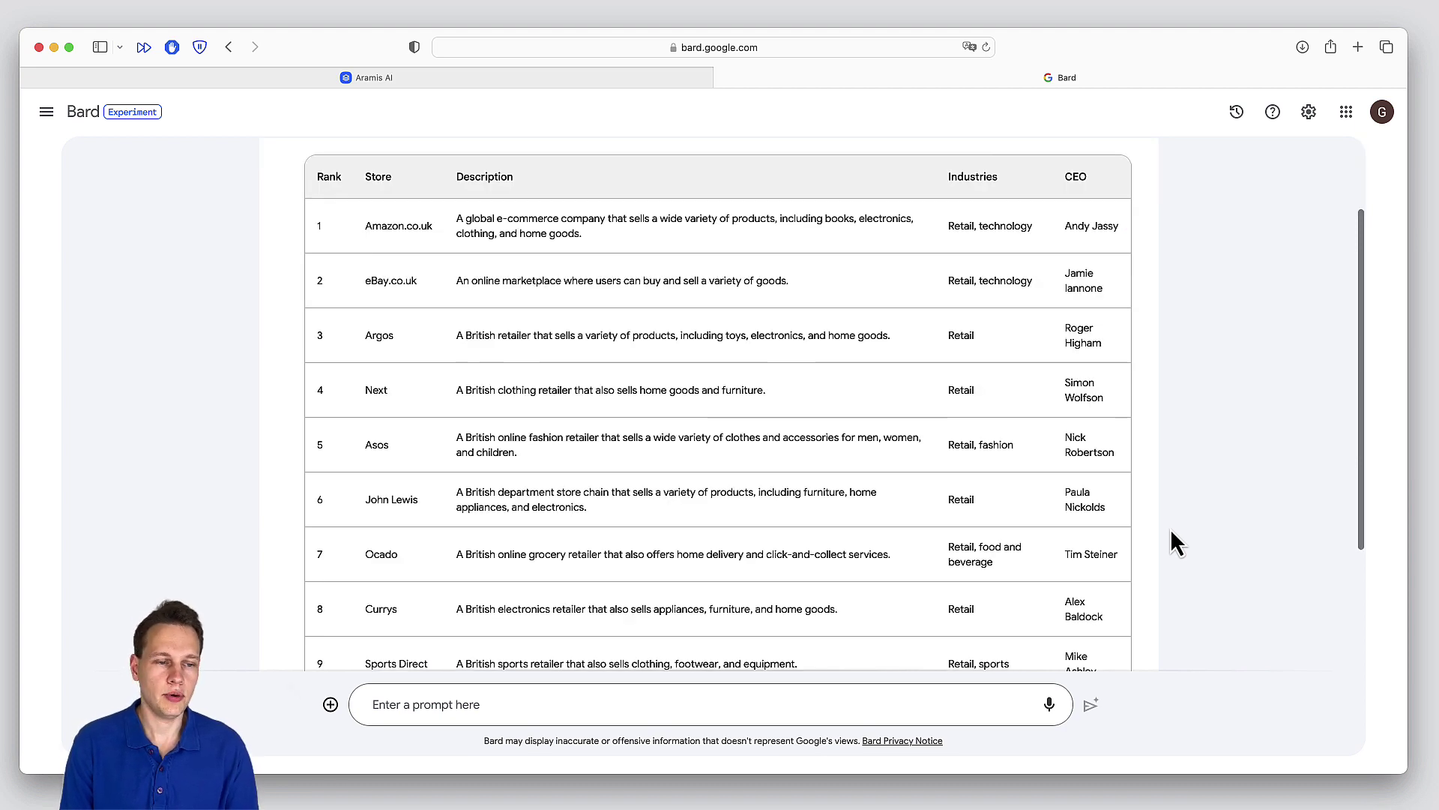
scroll(1147, 558, "down", 3)
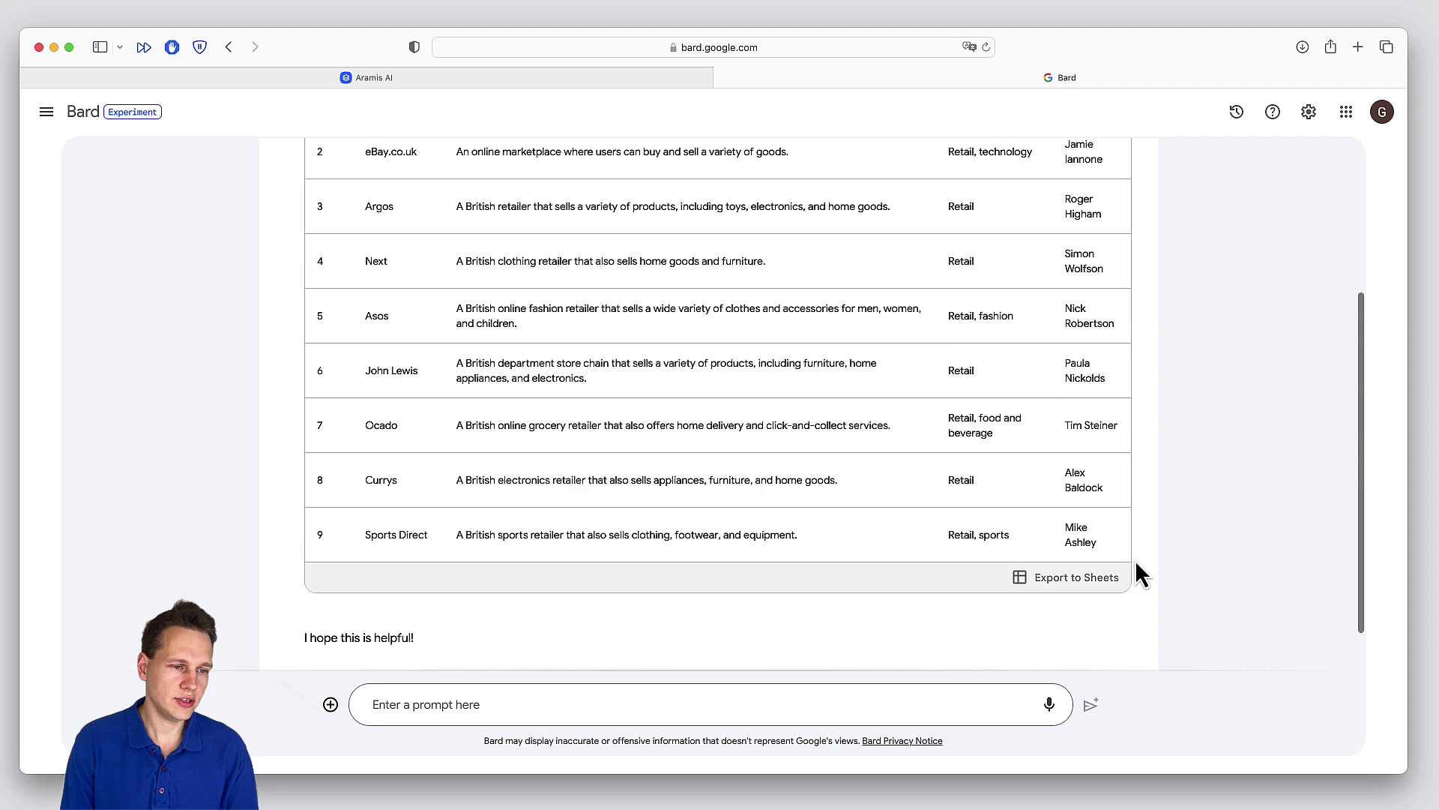
left_click(1085, 595)
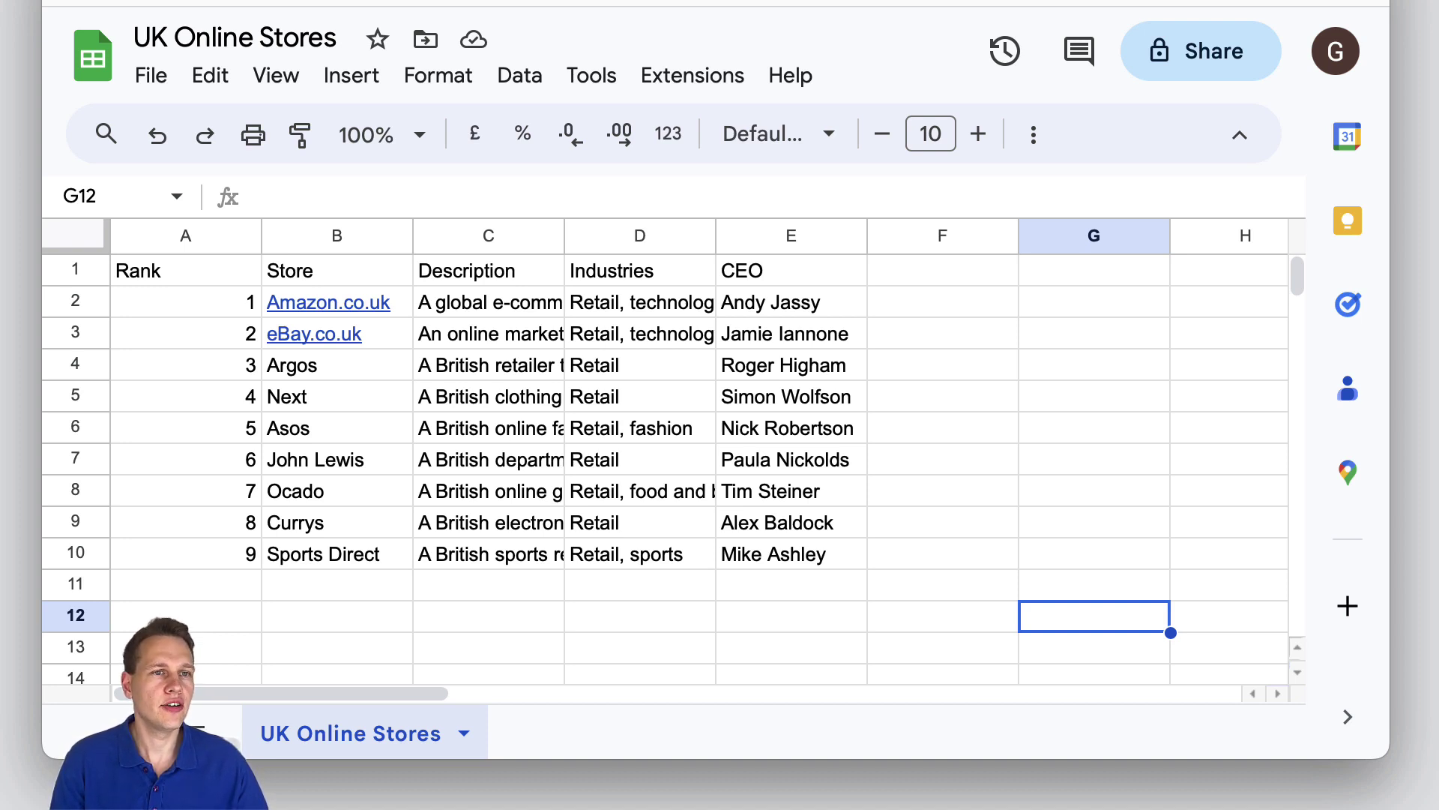
left_click(693, 75)
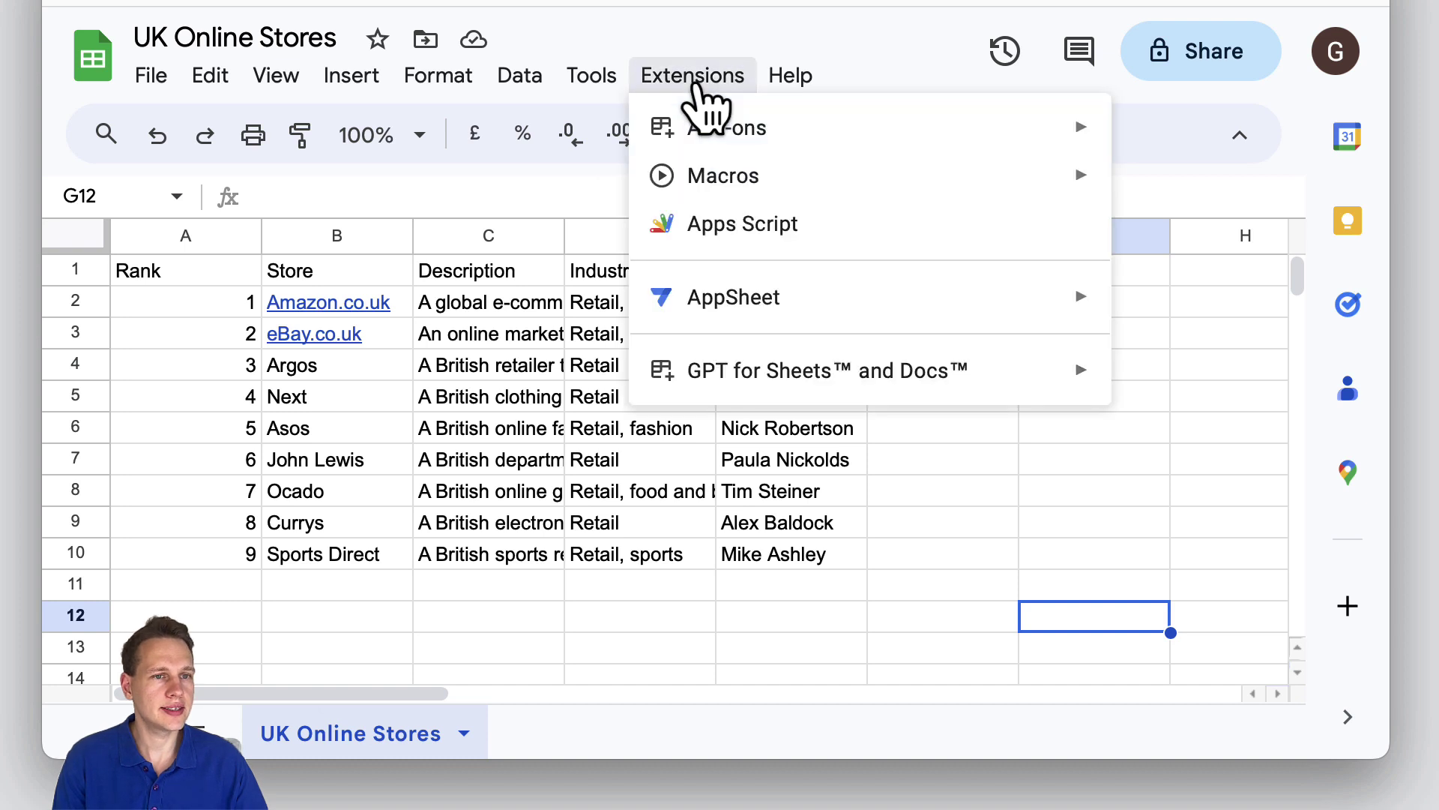
mouse_move(795, 381)
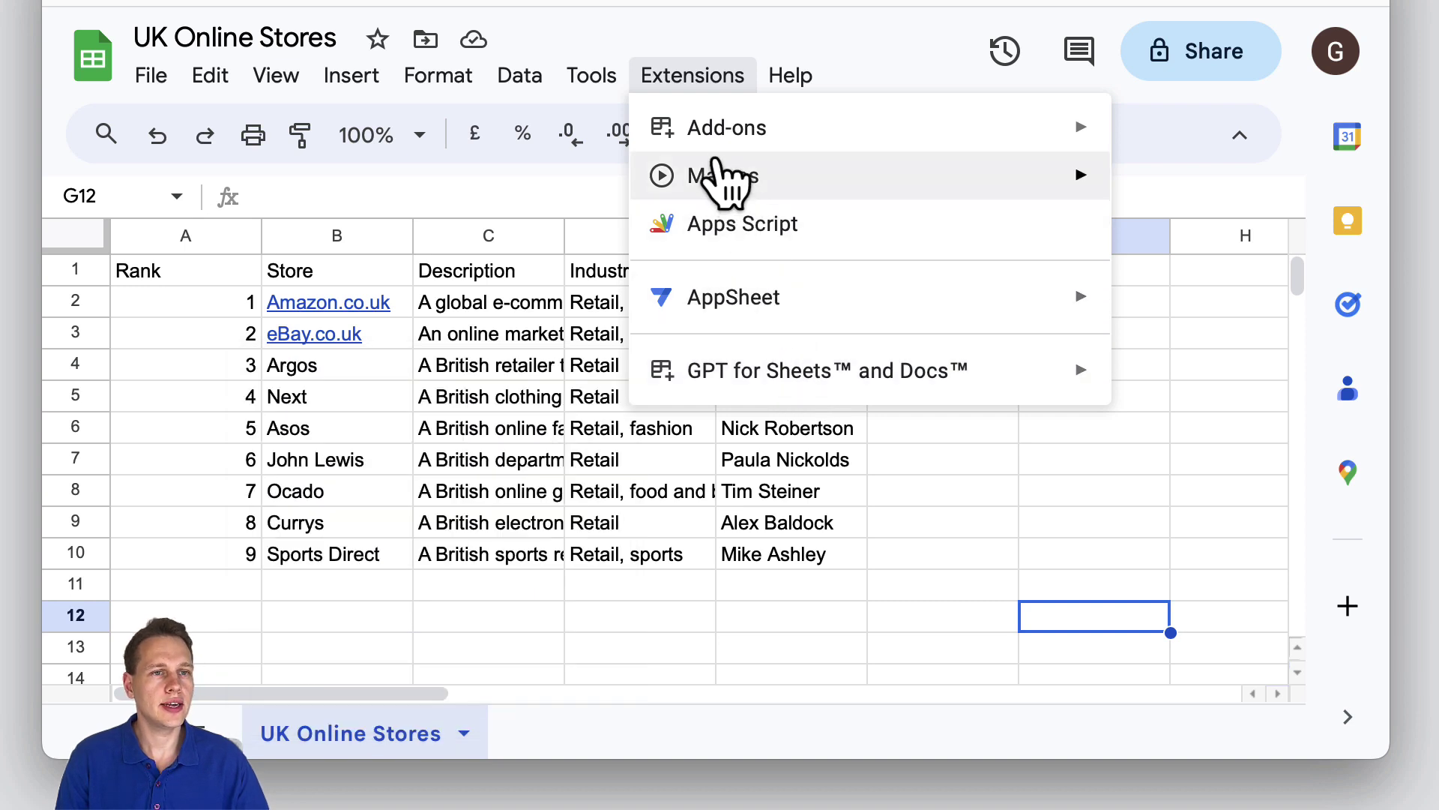
mouse_move(711, 146)
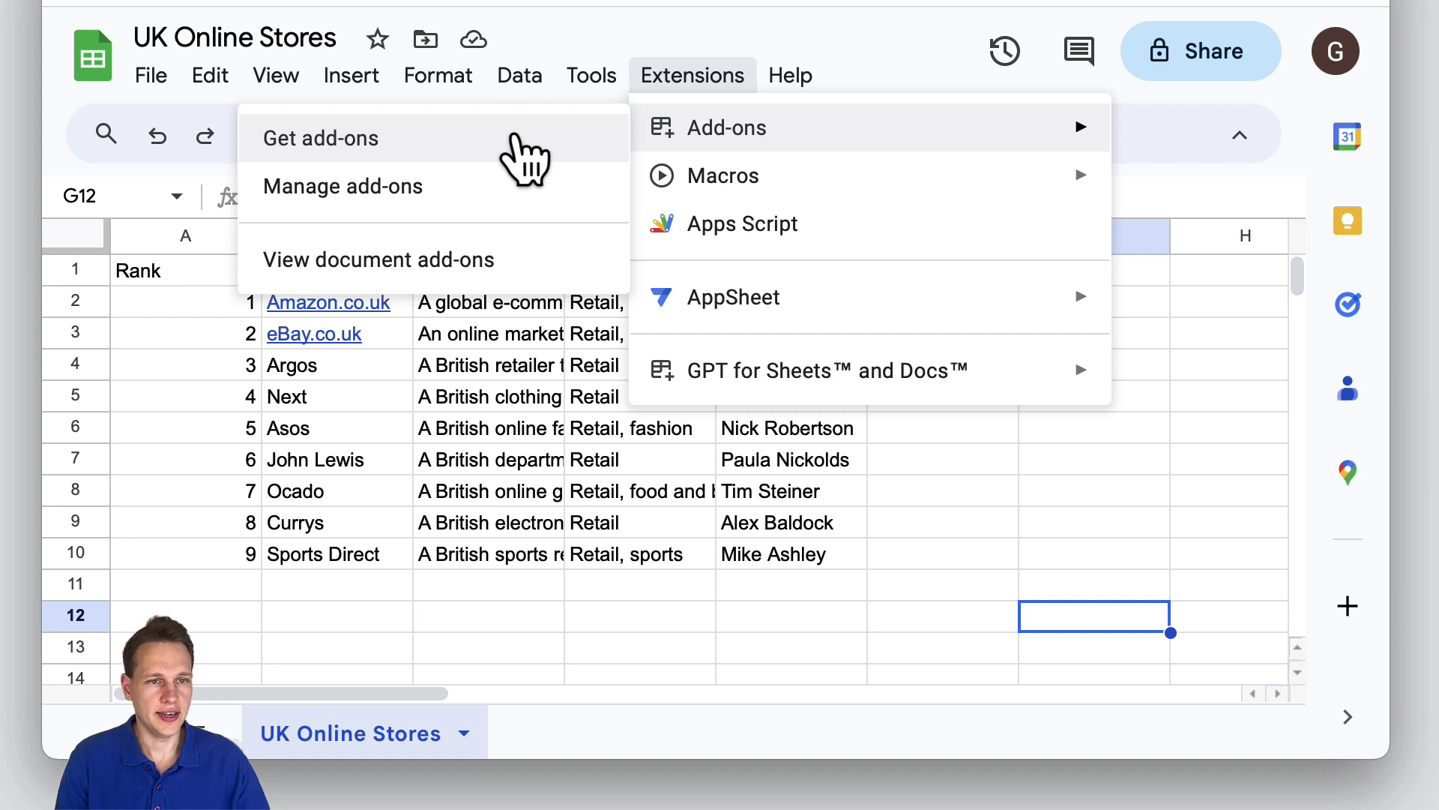
left_click(888, 522)
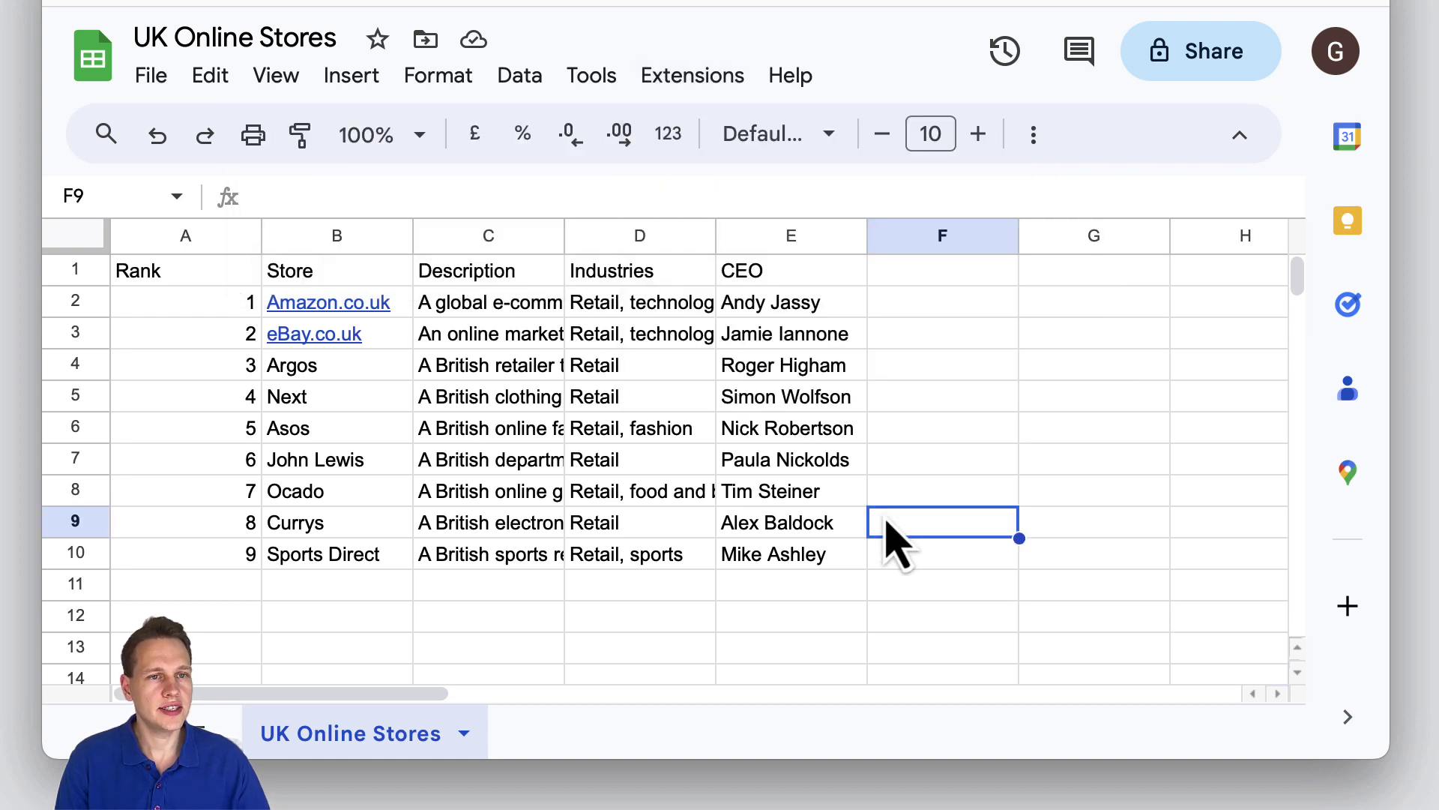
left_click(942, 307)
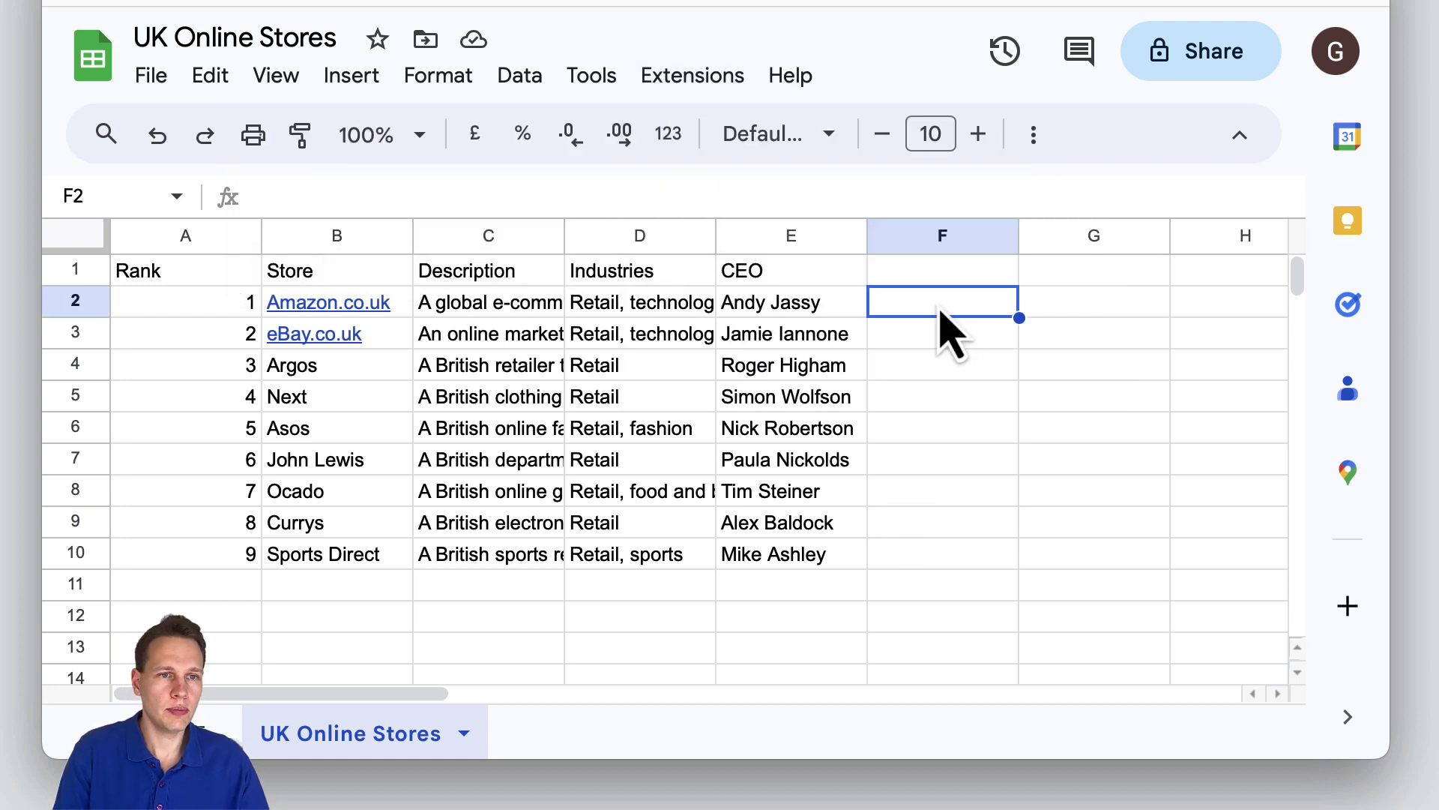
Enter =GPT("Write a sales email to ", B2:E2) in F2 to draft Amazon's CEO email.
type("=GPT")
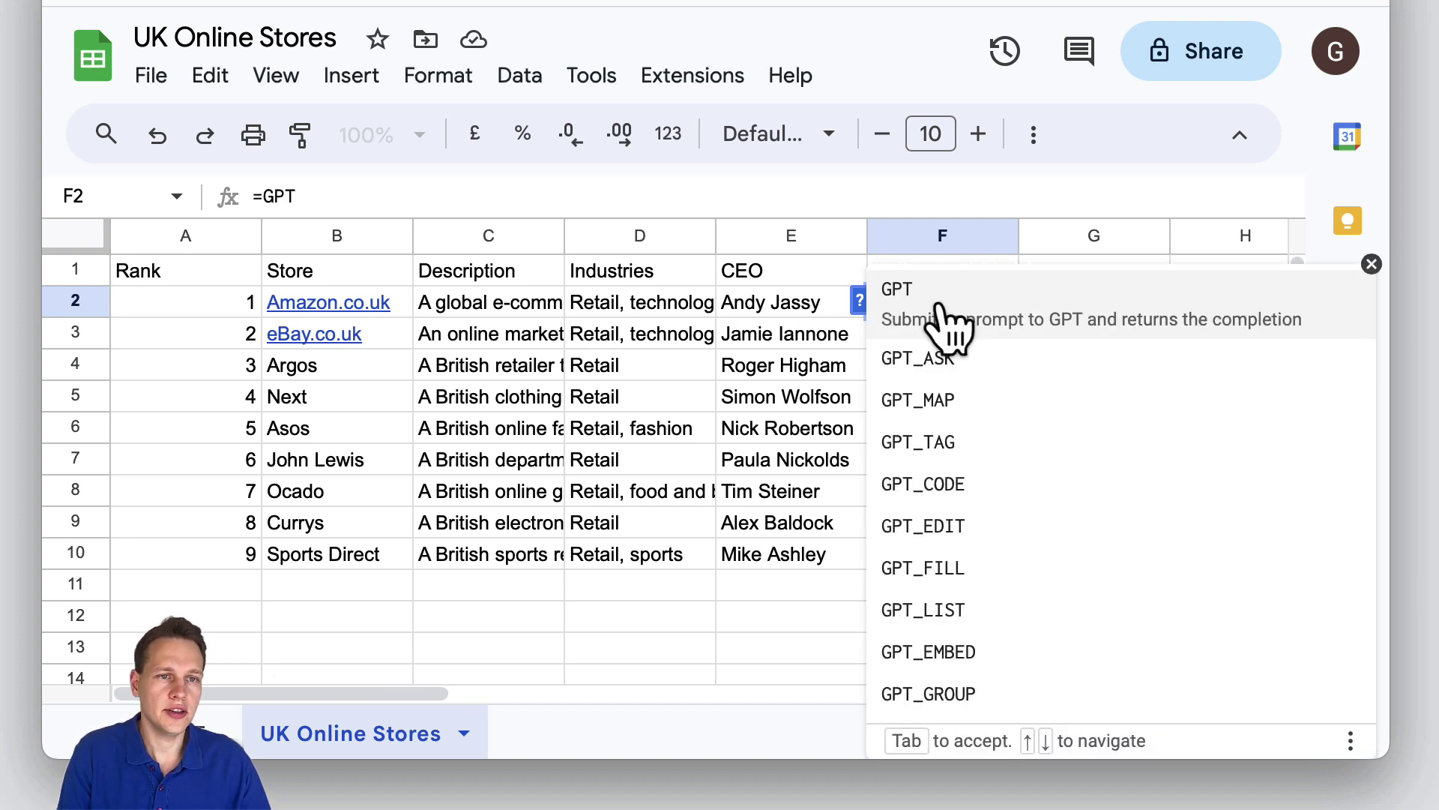
left_click(944, 315)
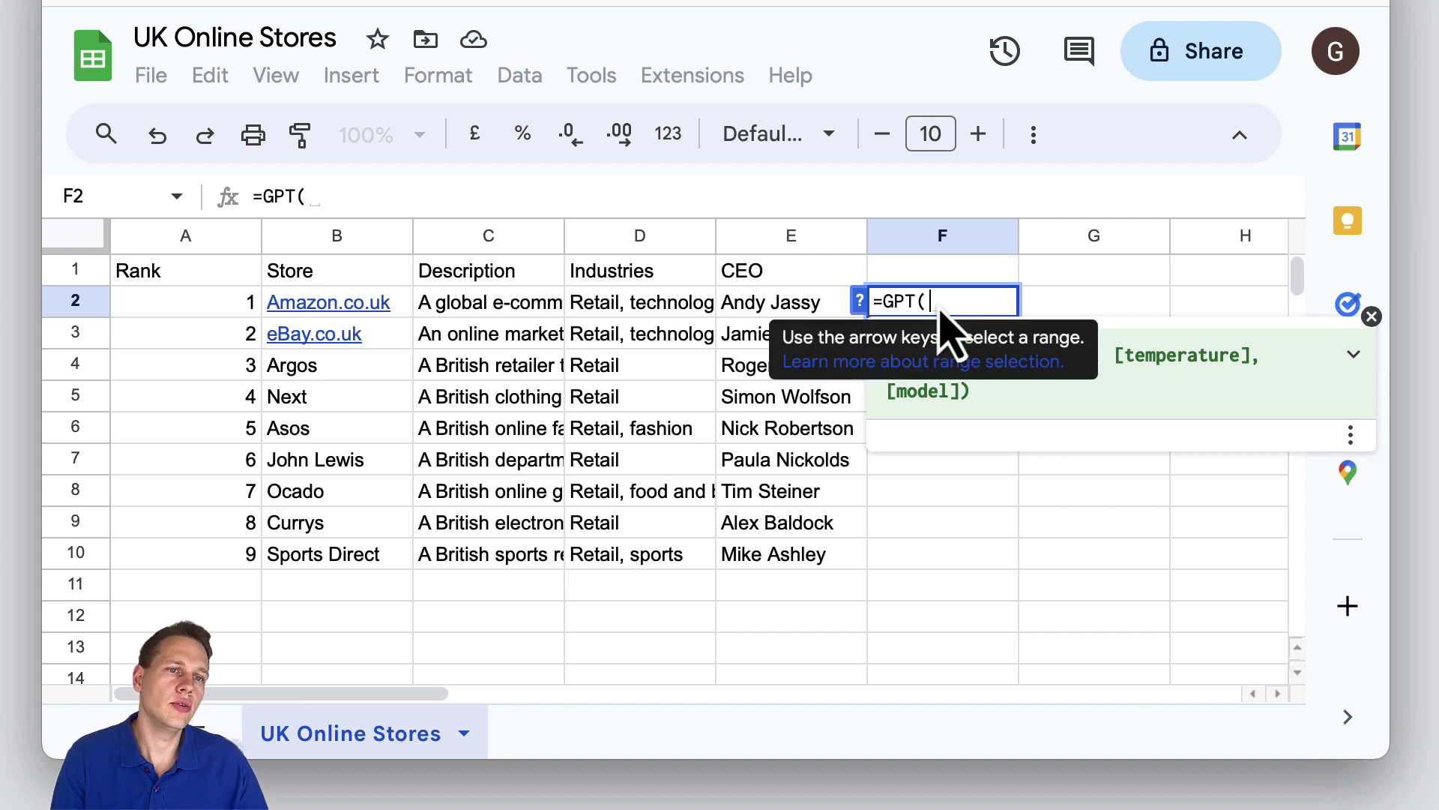
type("\"")
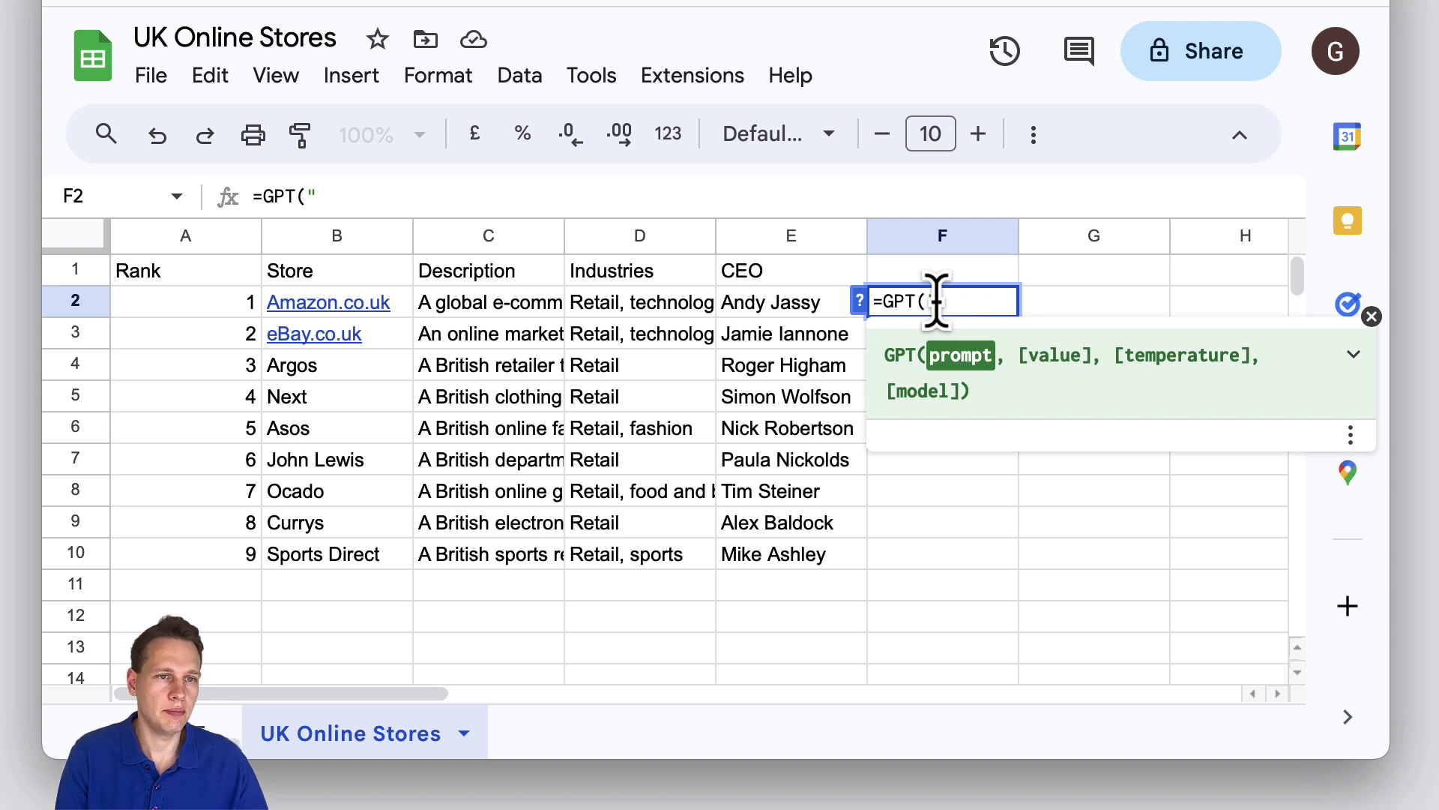
type("Write an")
key("BackSpace")
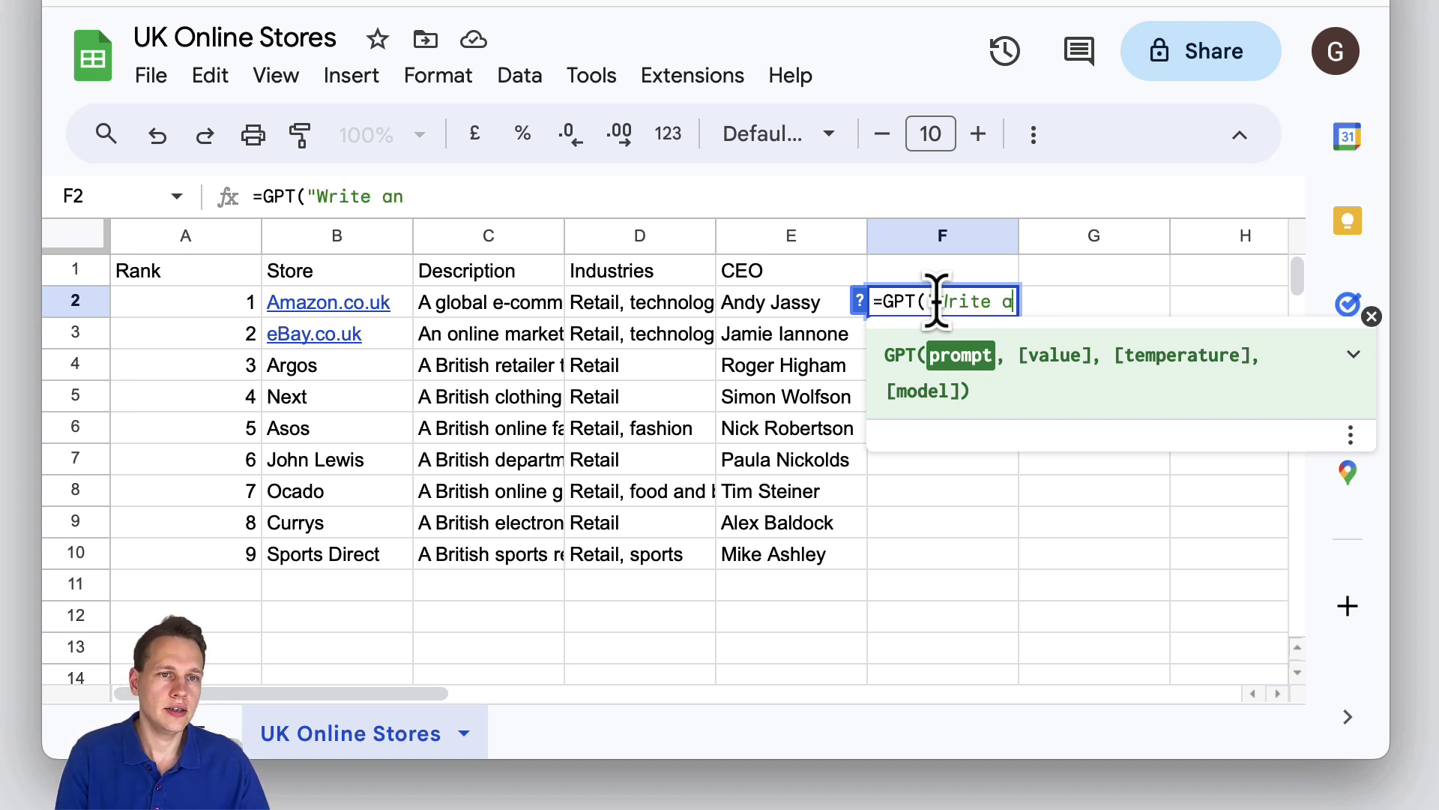
type("soles email to")
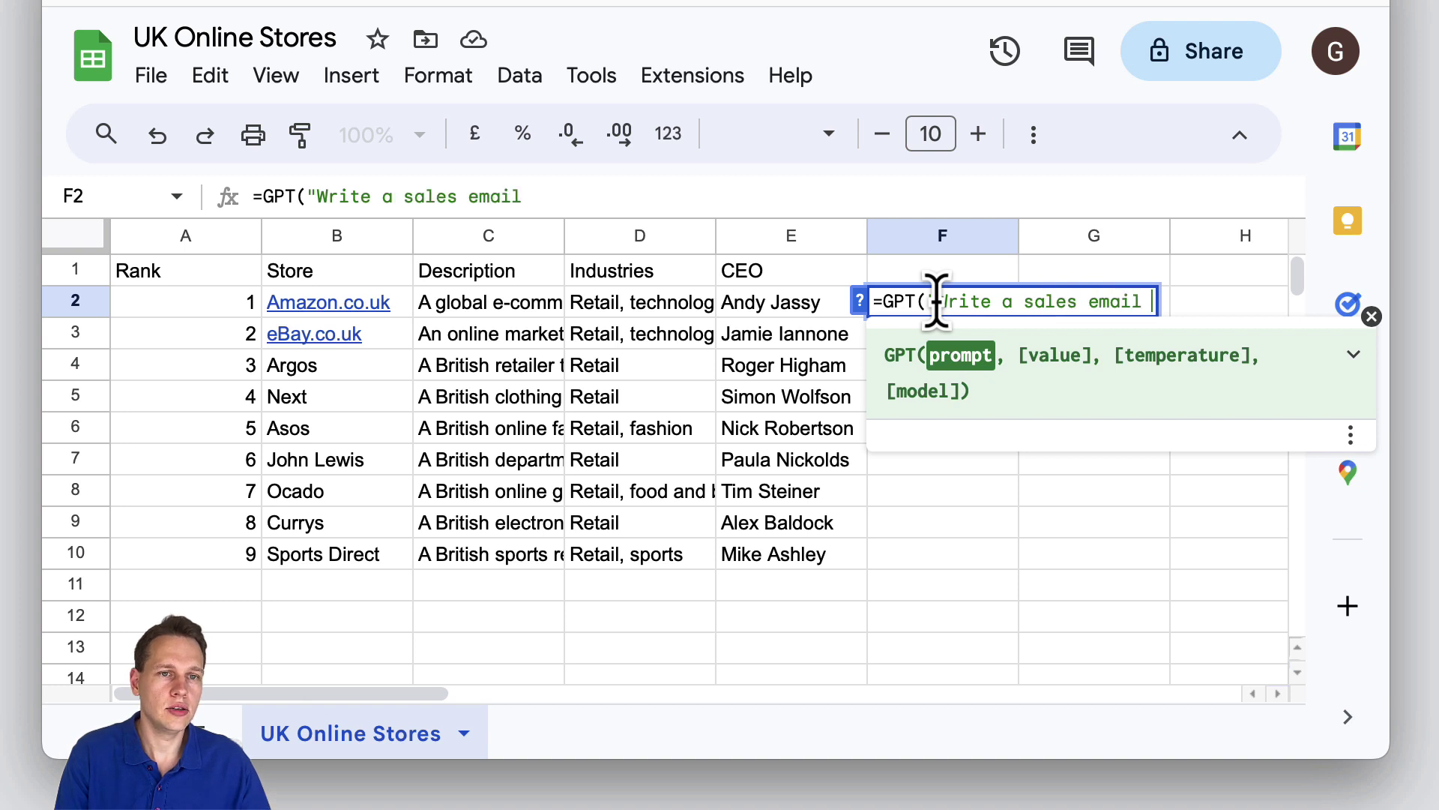
type(" \"")
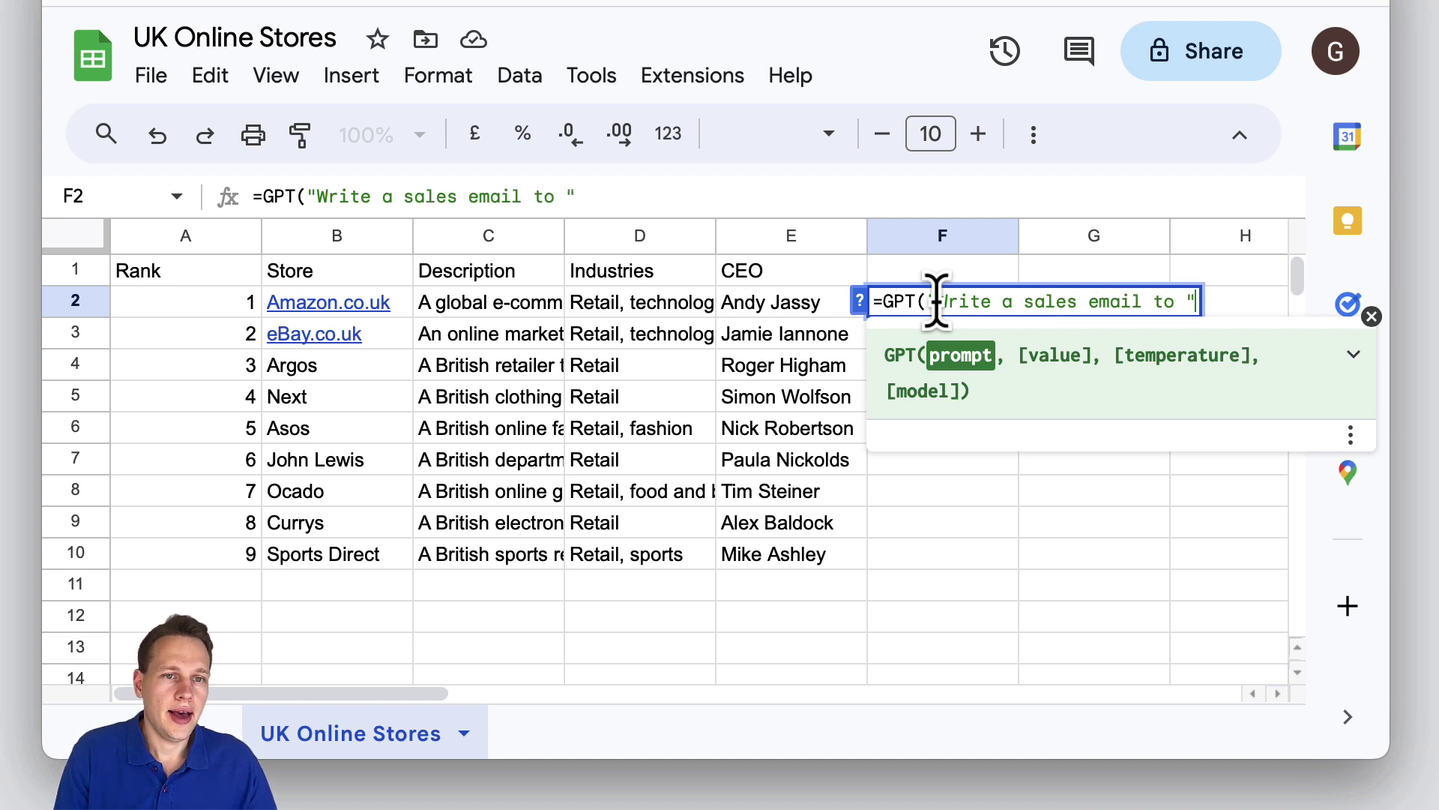
type(",")
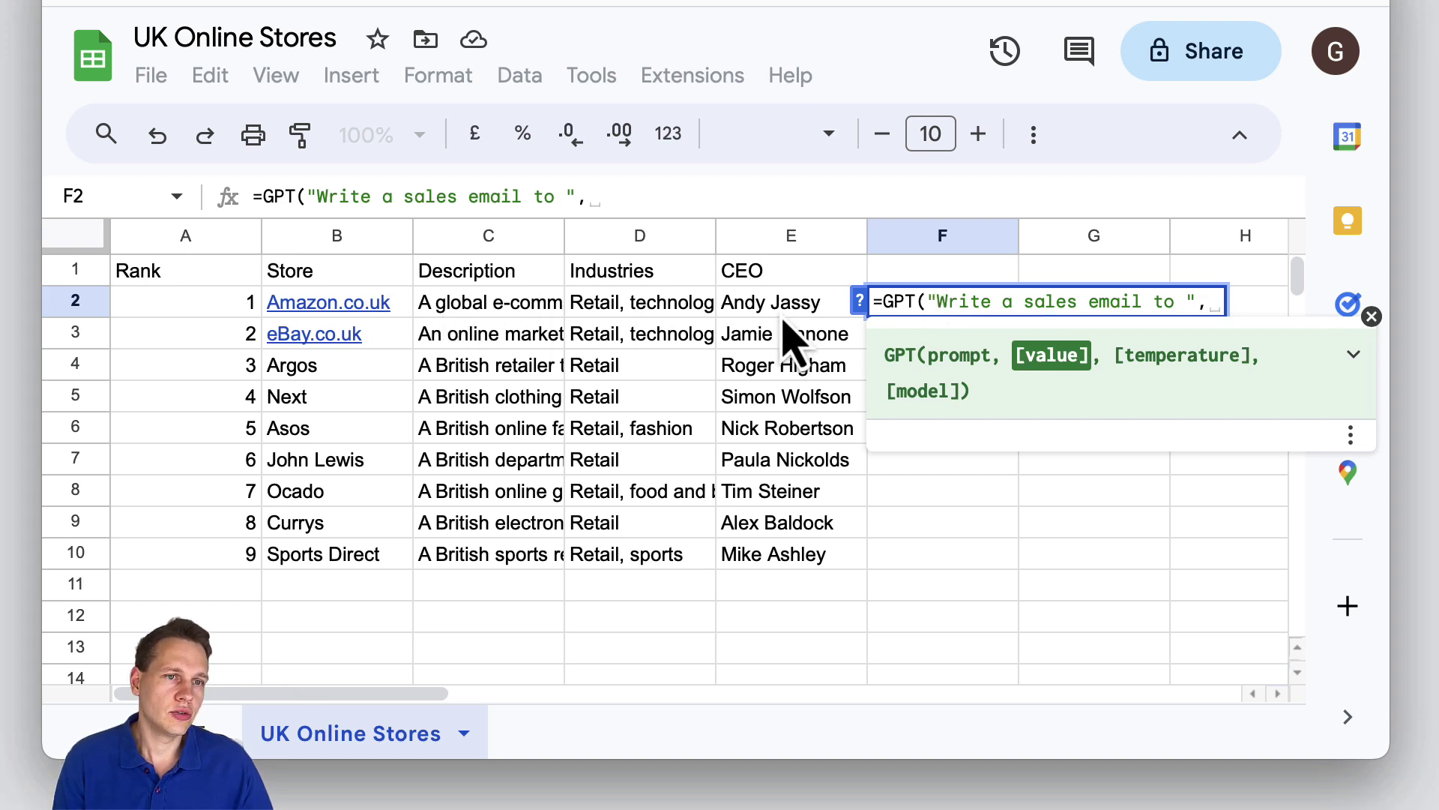
left_click_drag(784, 313, 379, 314)
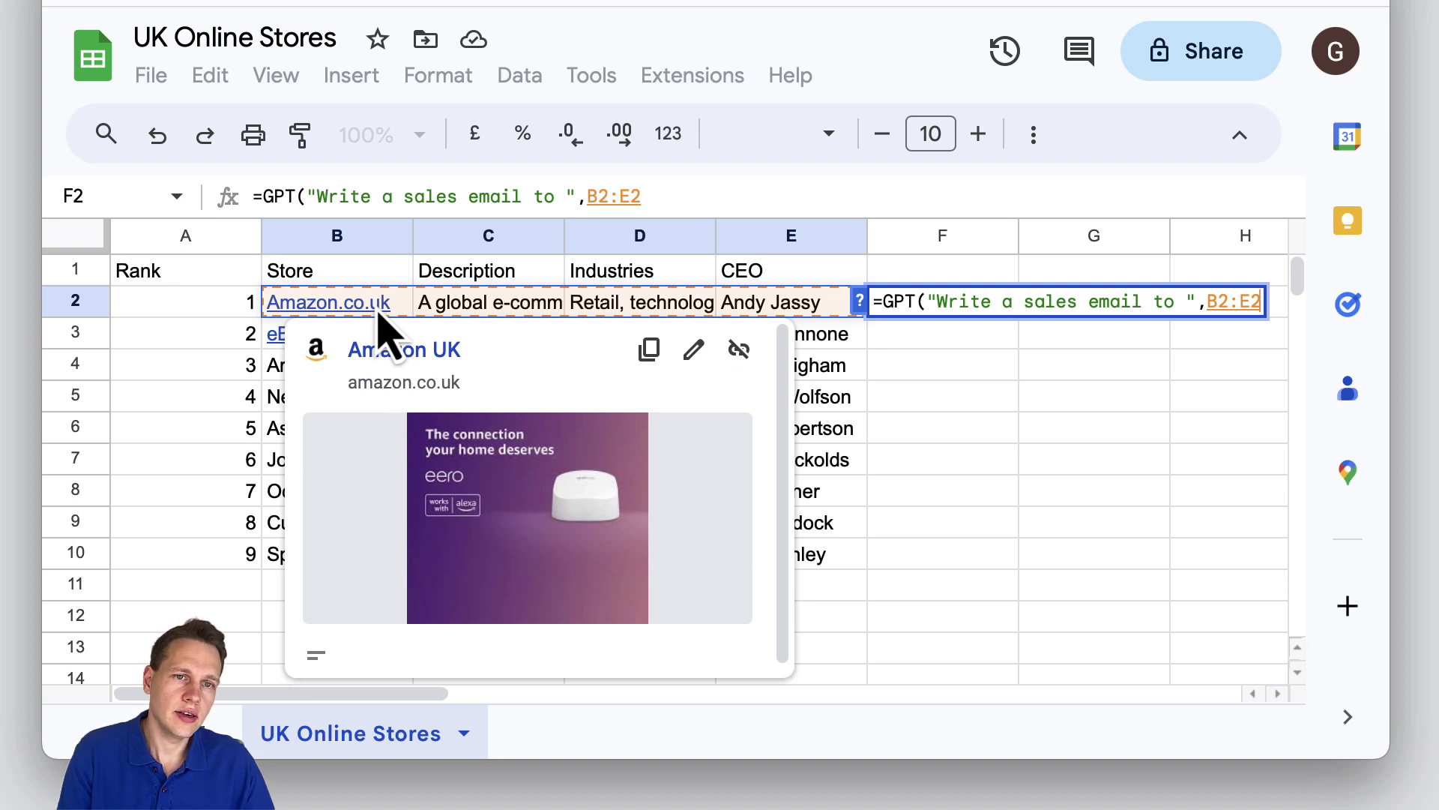
key("Return")
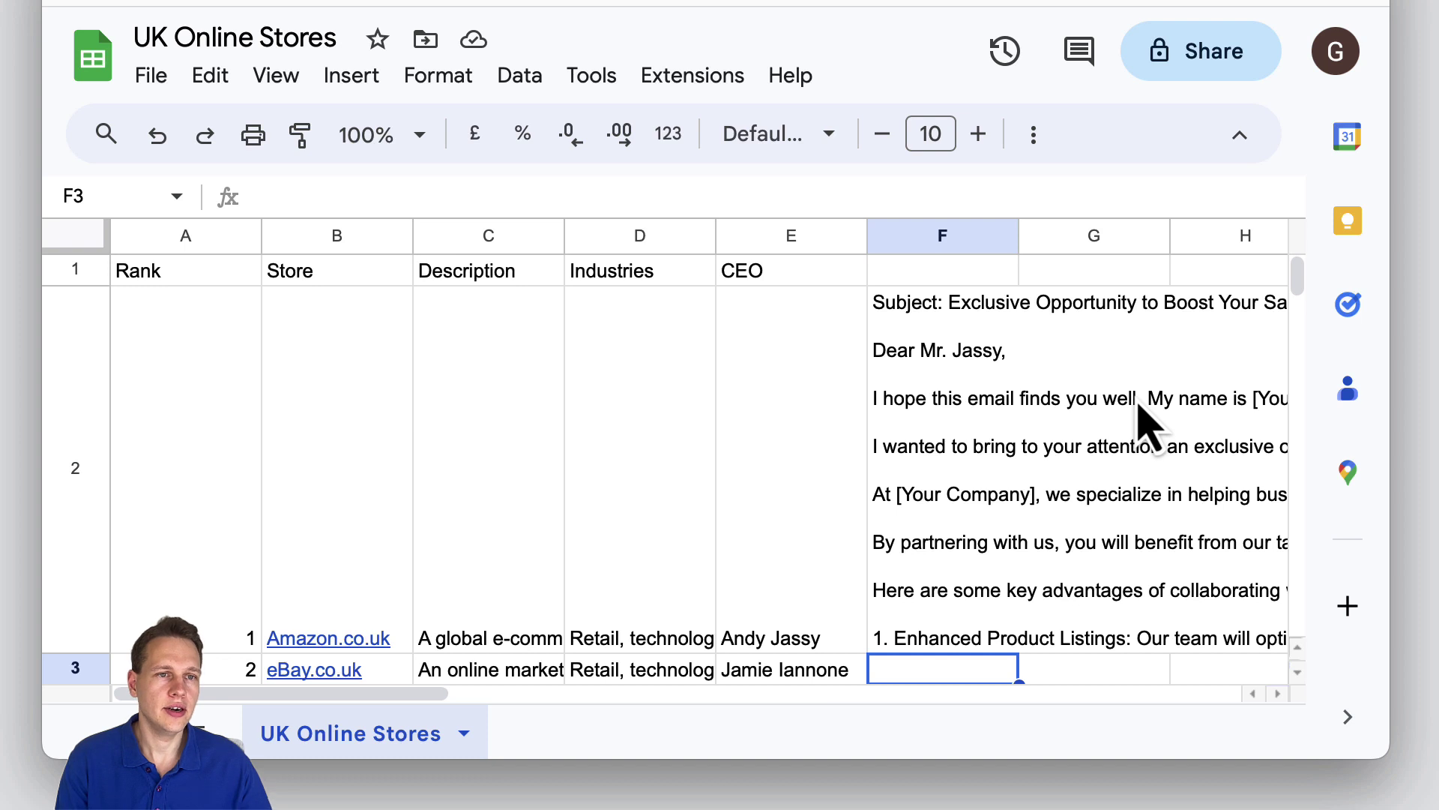
Select F2 and scroll across to read the generated sales email to Amazon's CEO.
left_click(961, 450)
scroll(961, 450, "right", 5)
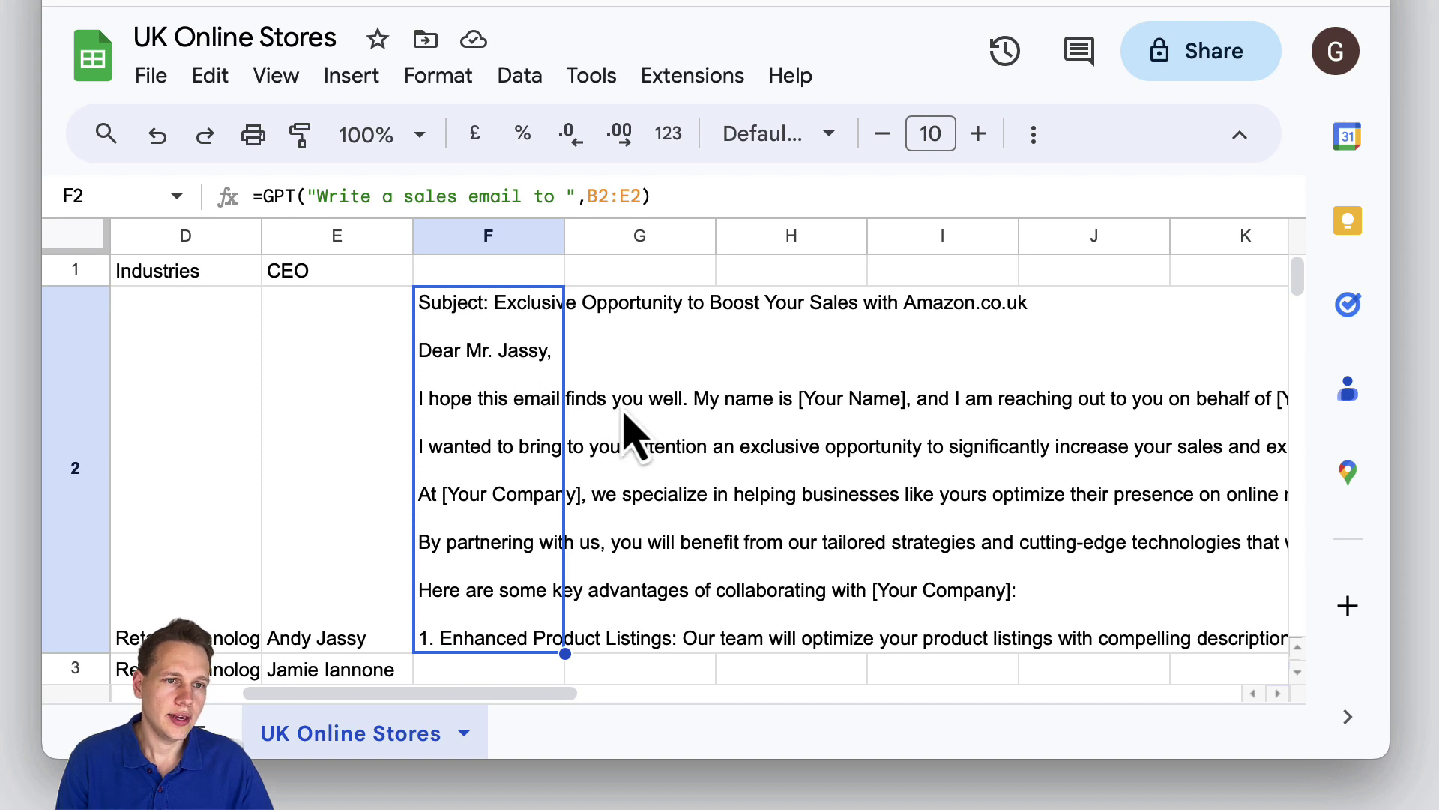
scroll(1015, 514, "right", 6)
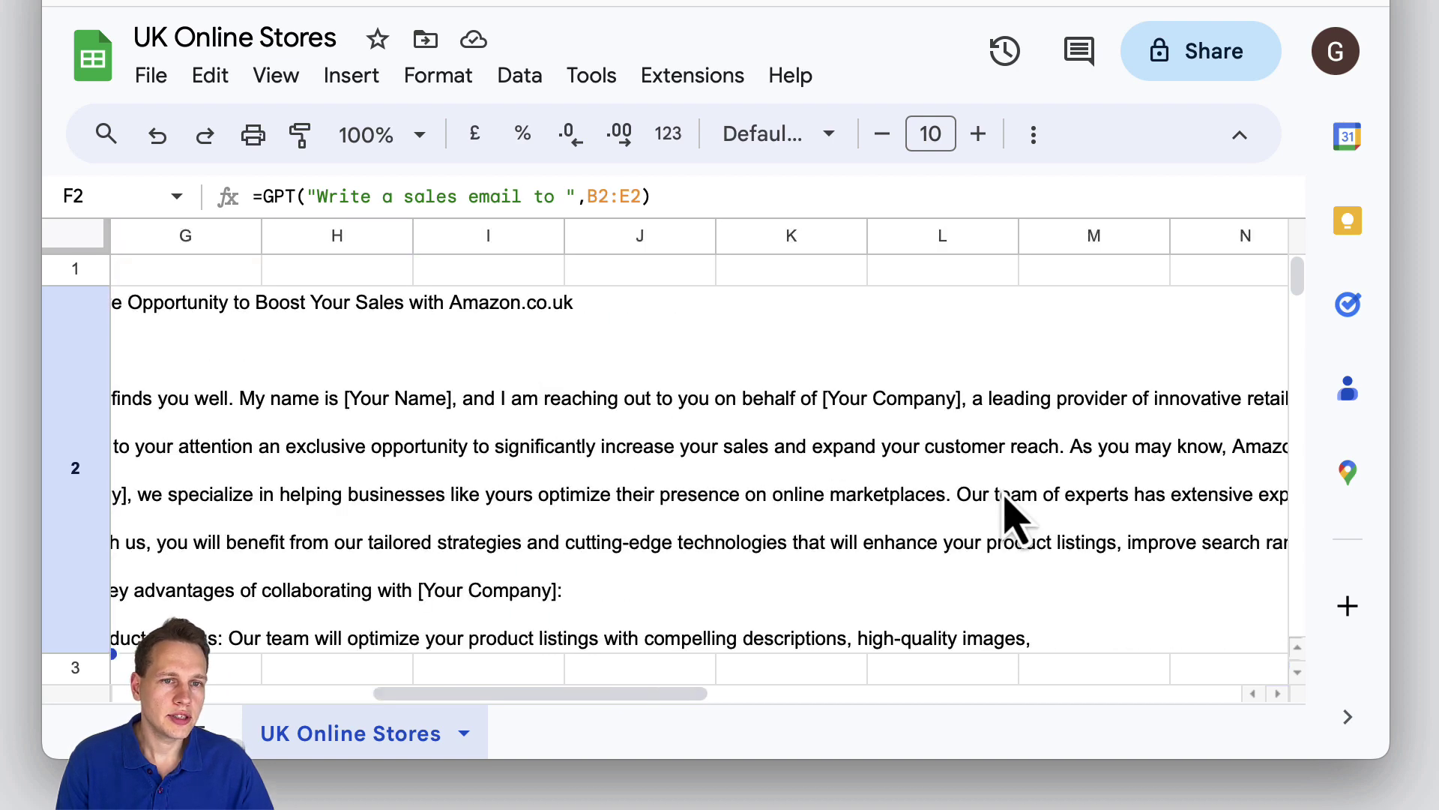
scroll(465, 484, "left", 6)
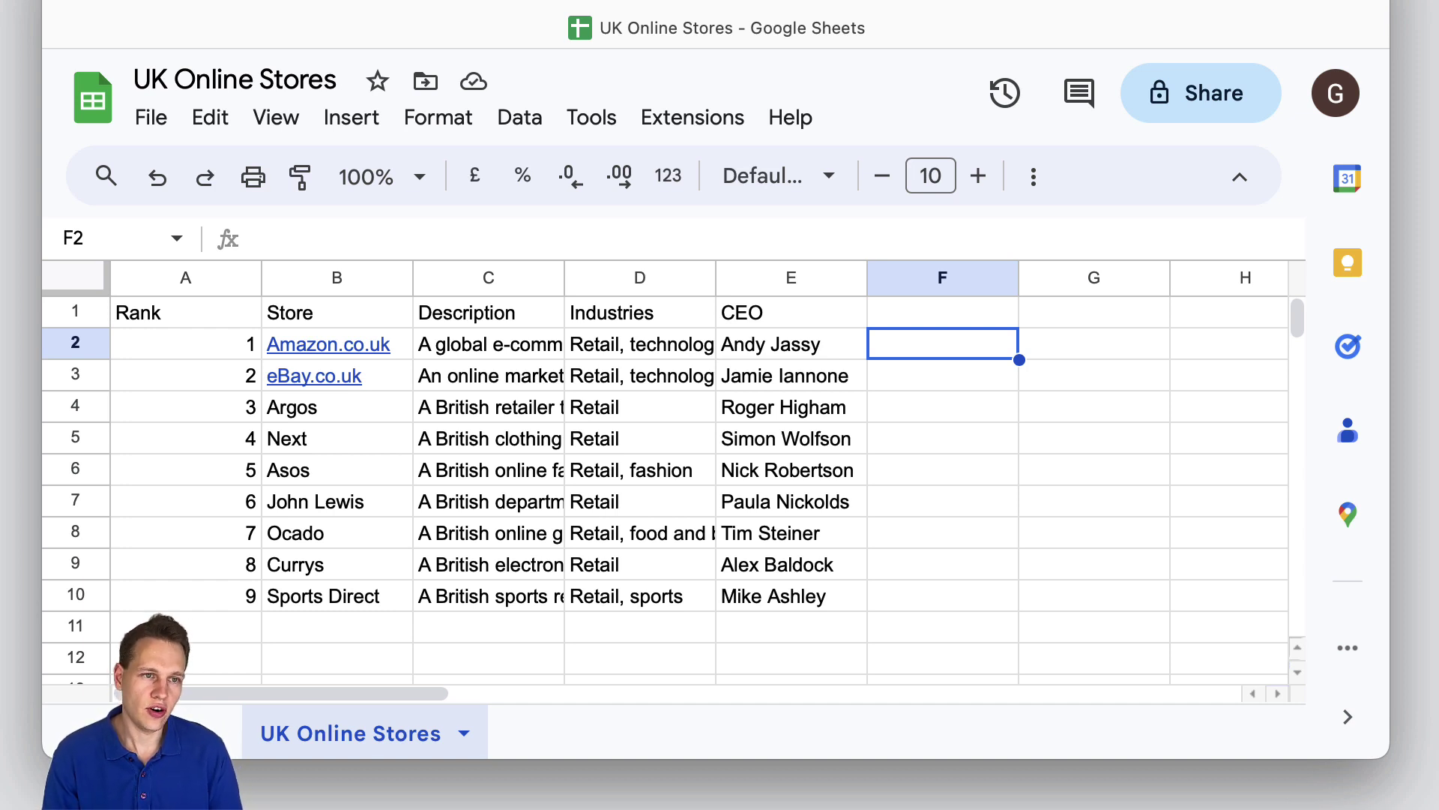
left_click(772, 605)
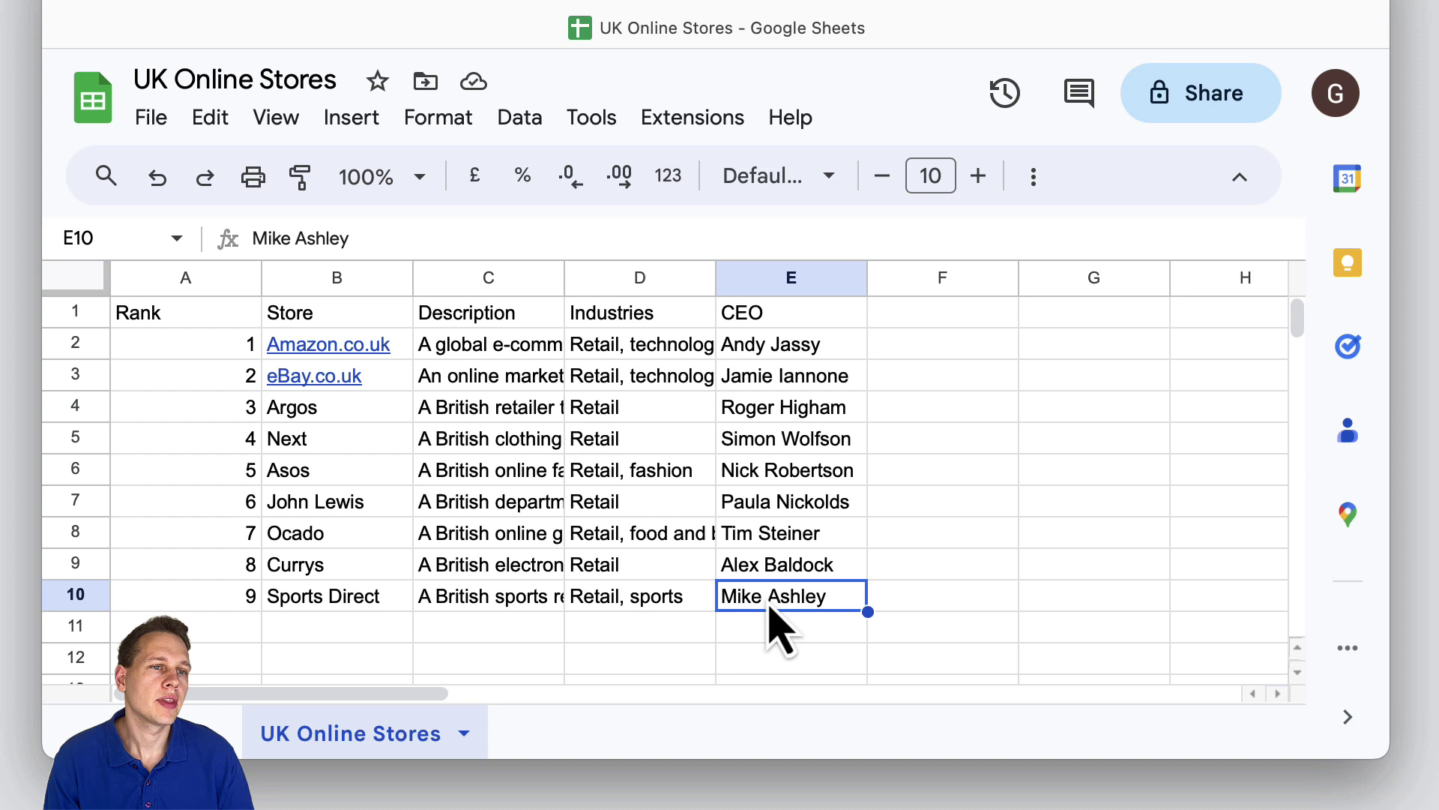
Move the store table from B1:E10 so it starts at D1.
left_click(325, 319, "shift")
key("ctrl+c")
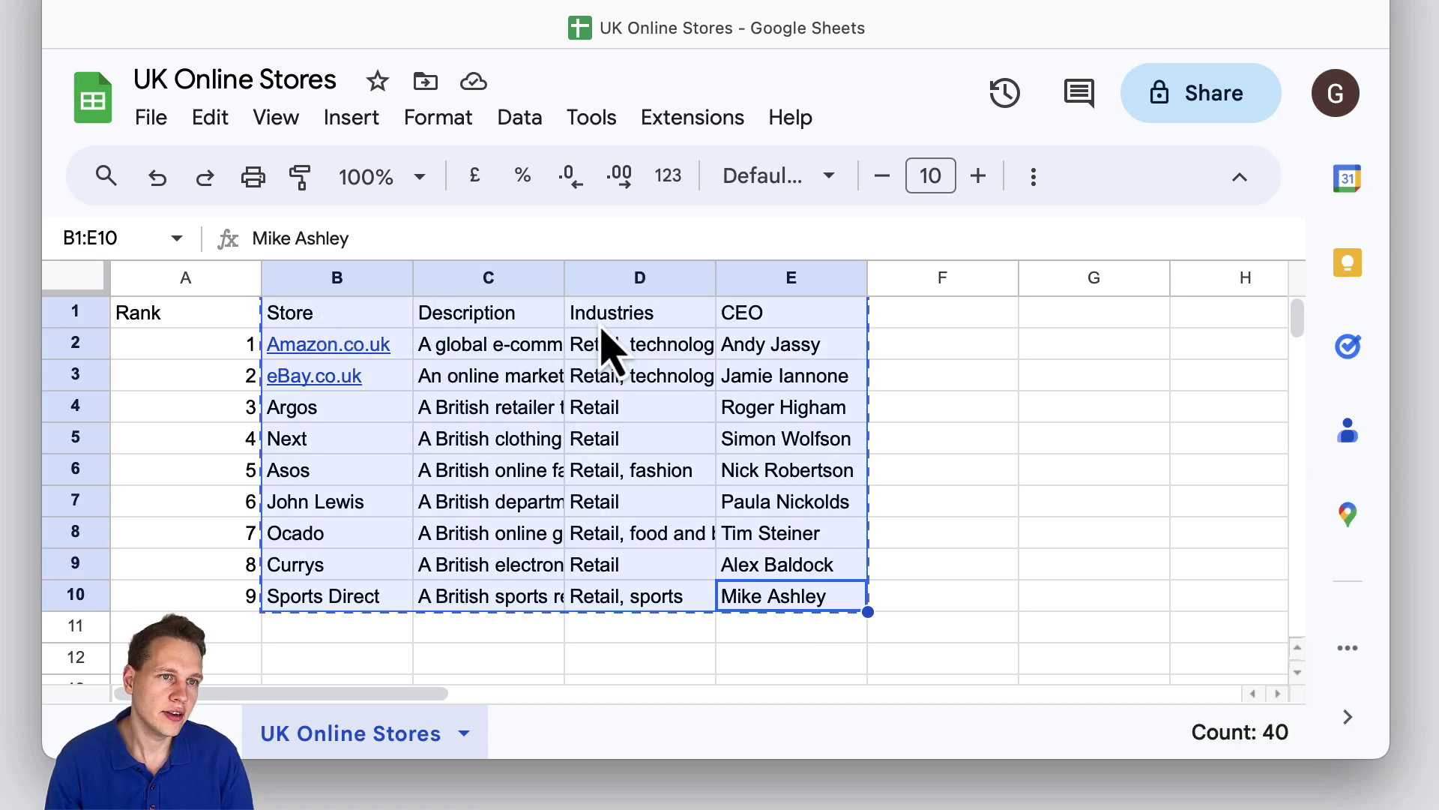
left_click(611, 319)
key("ctrl+v")
Clear the Rank column A1:A11.
left_click(247, 630)
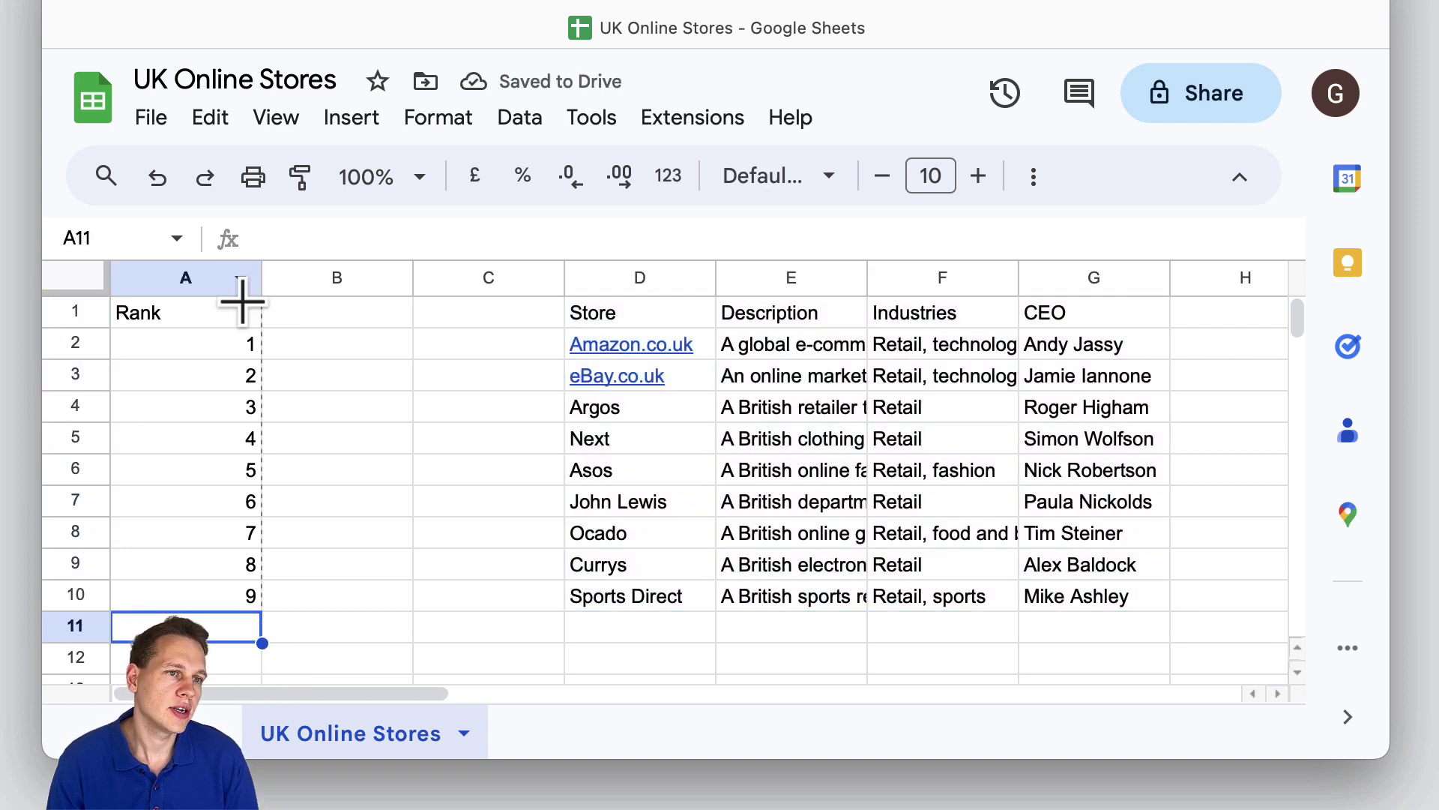
left_click(243, 300, "shift")
key("Delete")
left_click(341, 384)
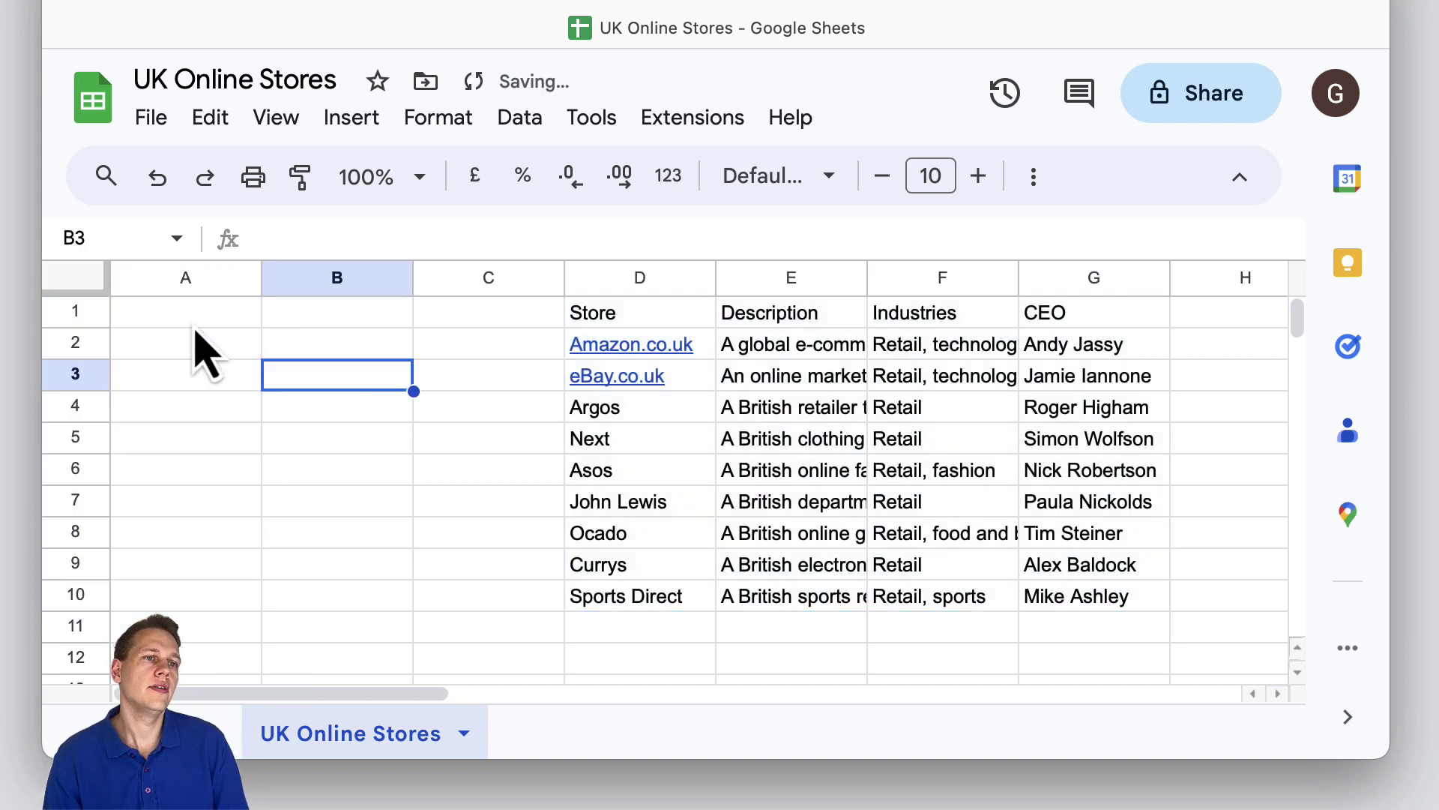
Add a 'Prompt' header in A1 and make the A1:G1 headers bold.
left_click(189, 322)
type("Prompt")
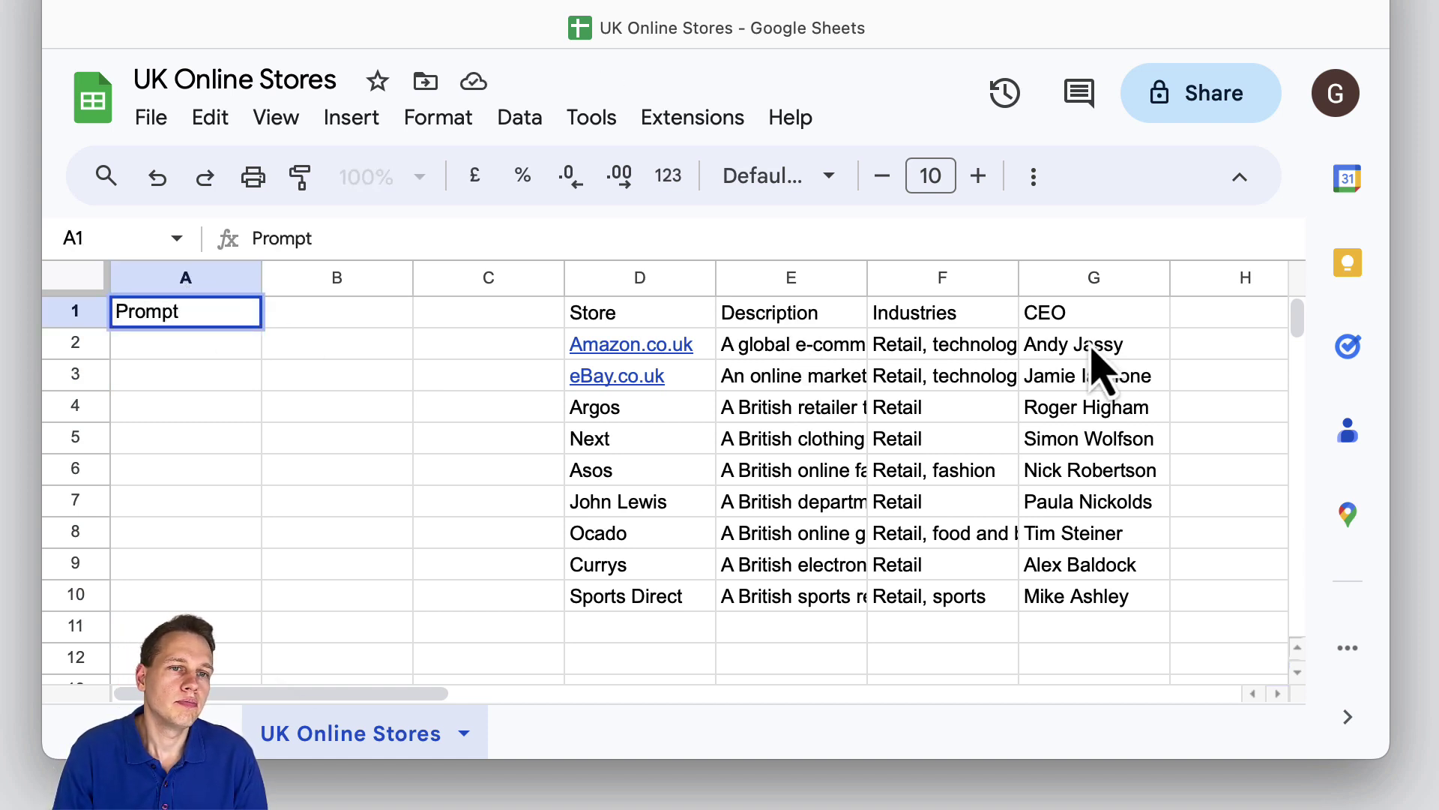
left_click(1110, 319)
left_click(131, 313, "shift")
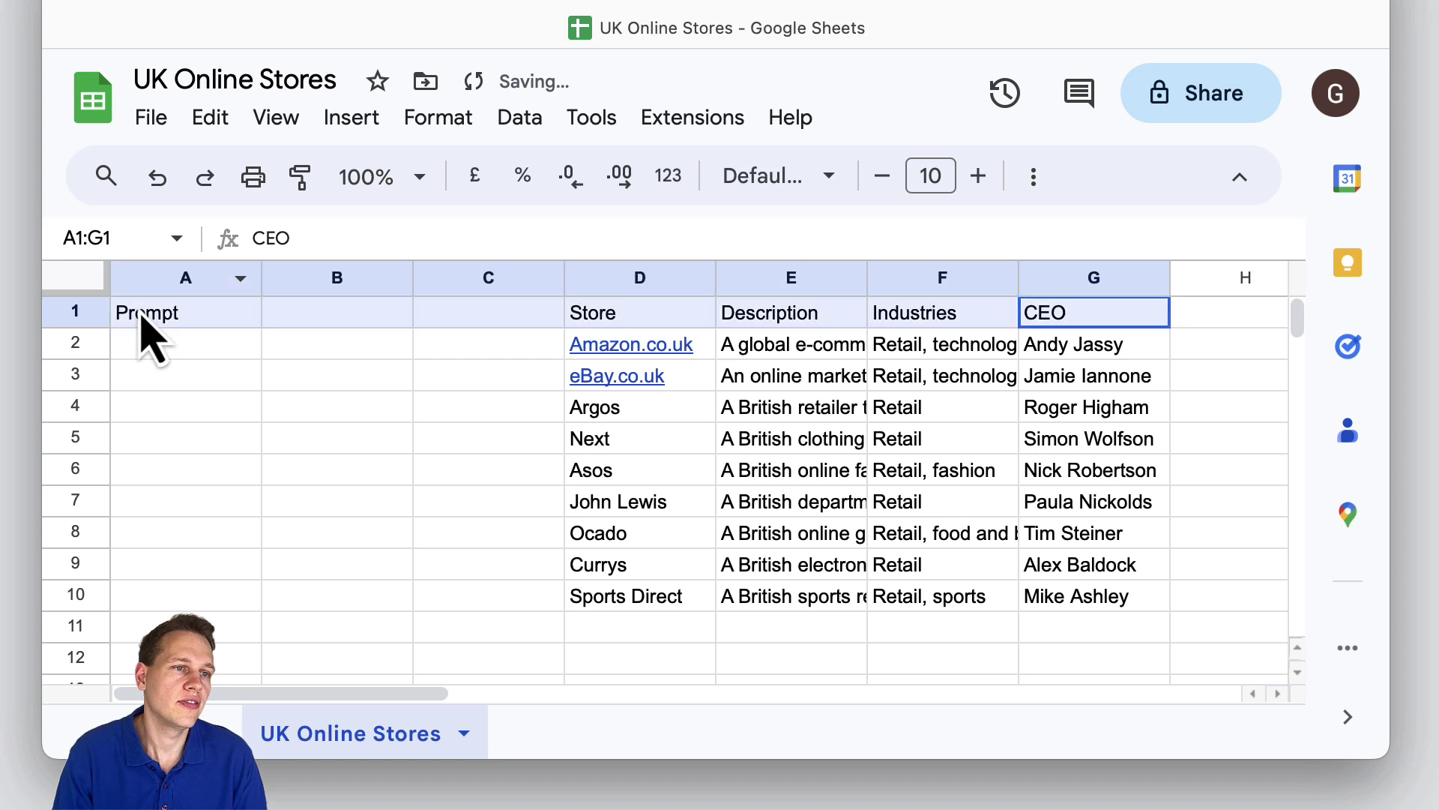
key("super+b")
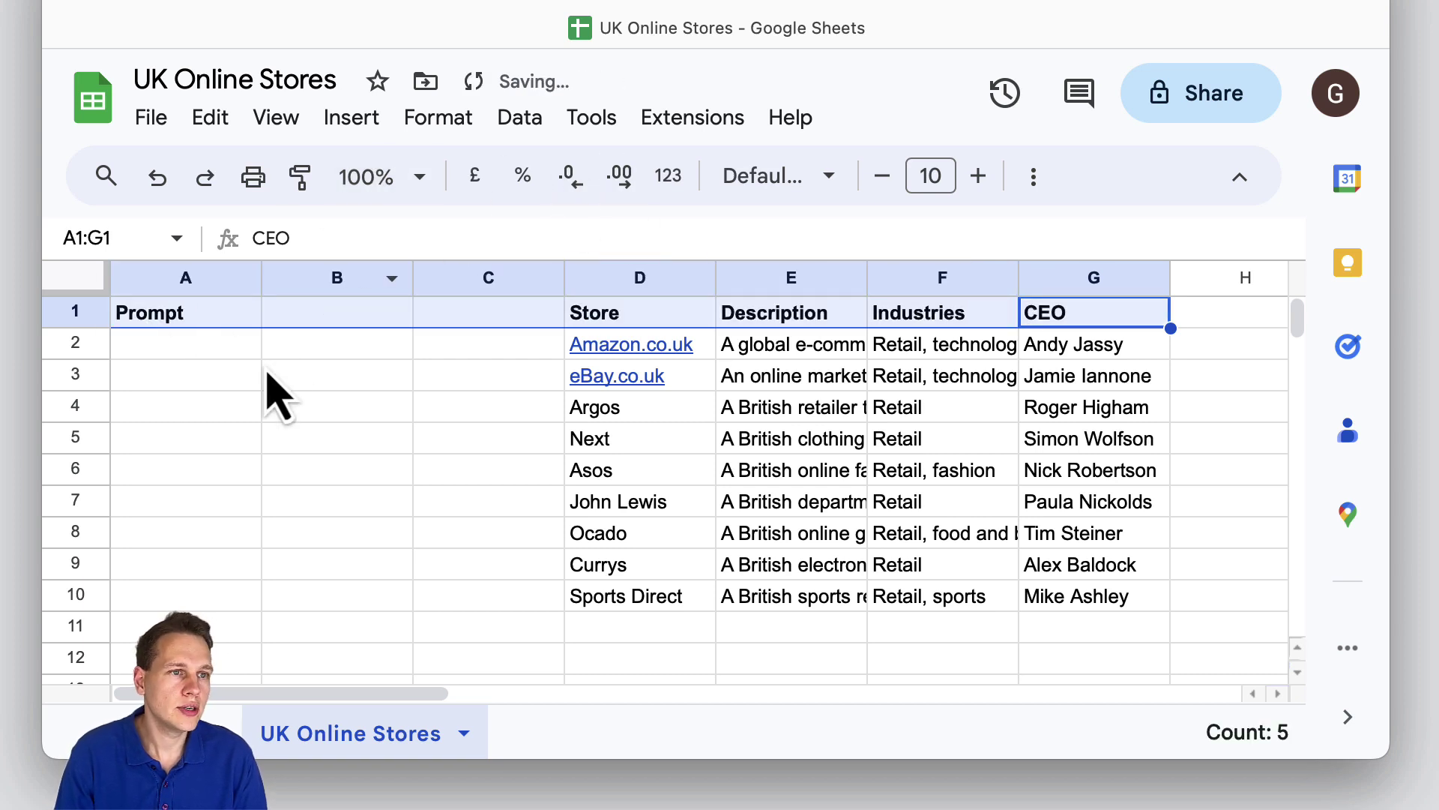
left_click(241, 375)
left_click(237, 356)
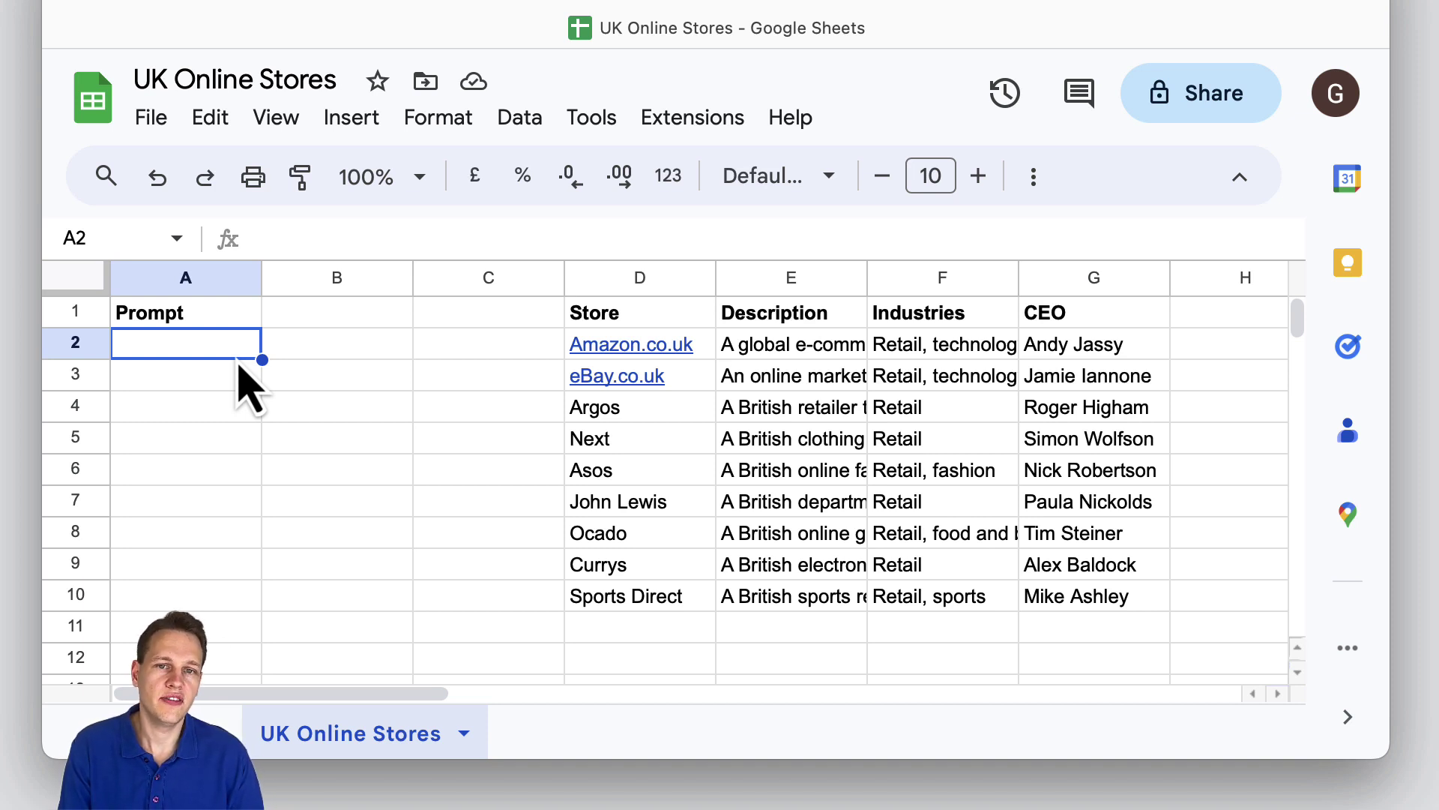
Enter Task 'write a short email' and add the Role and Style labels in column A.
type("Task")
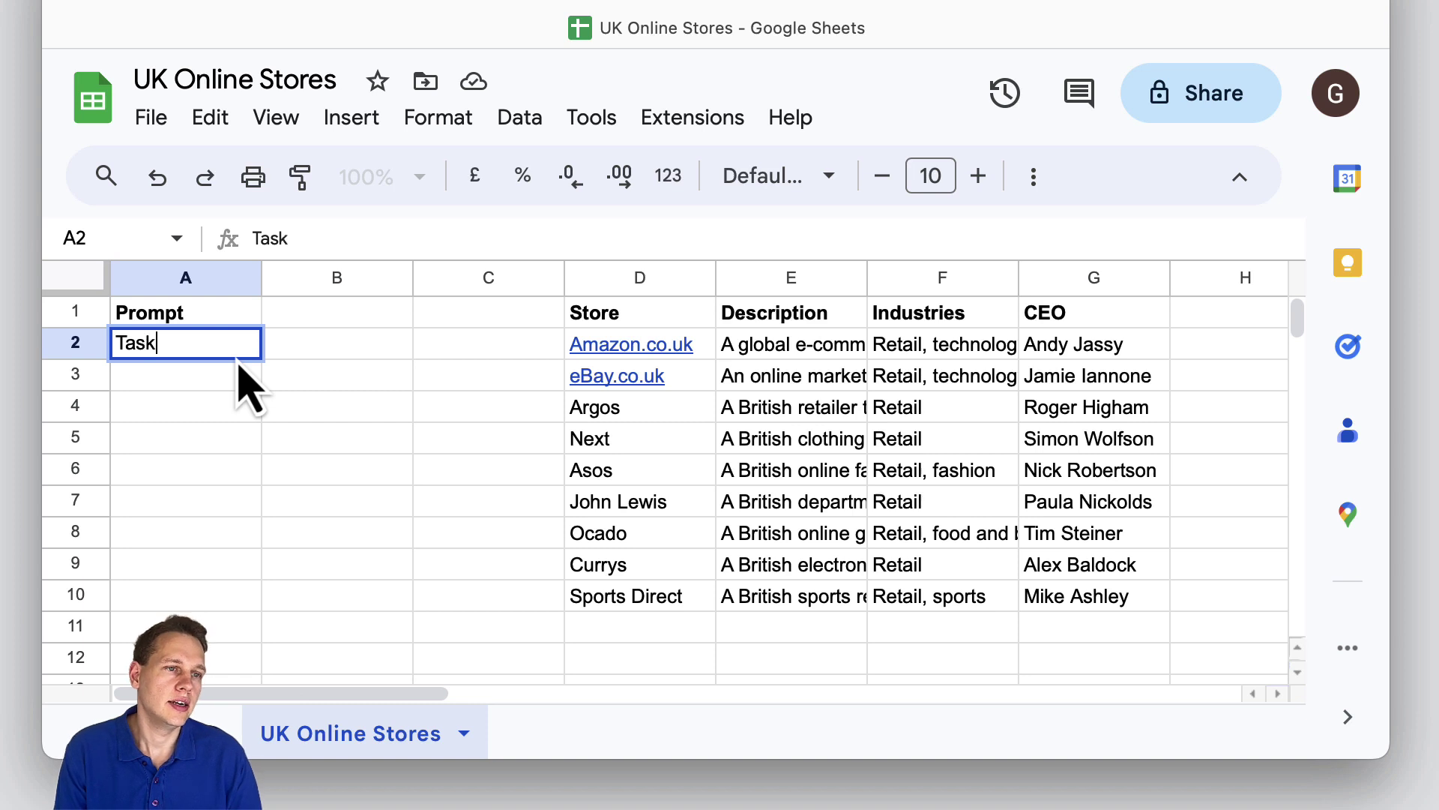
key("Tab")
type("w")
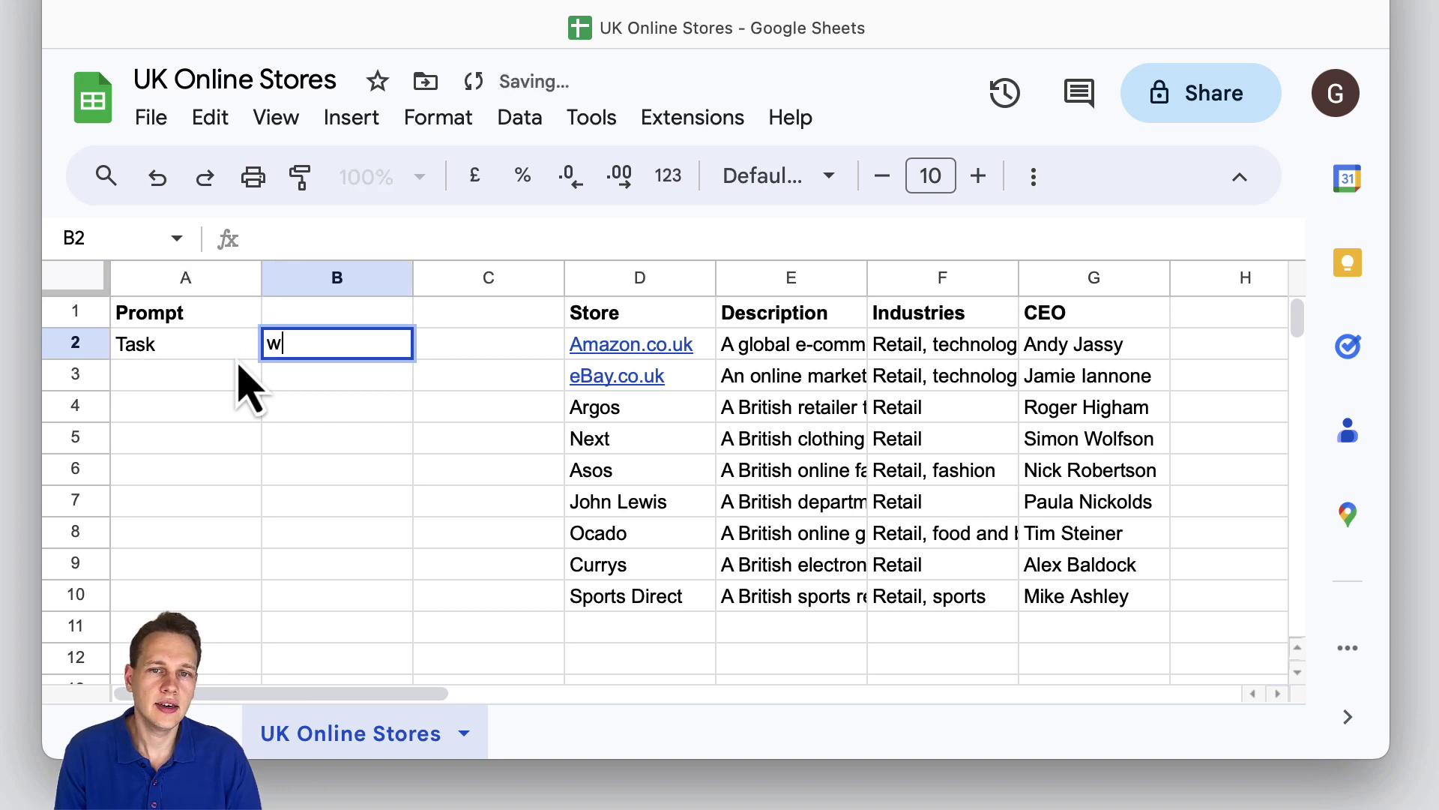
type("rite a short email")
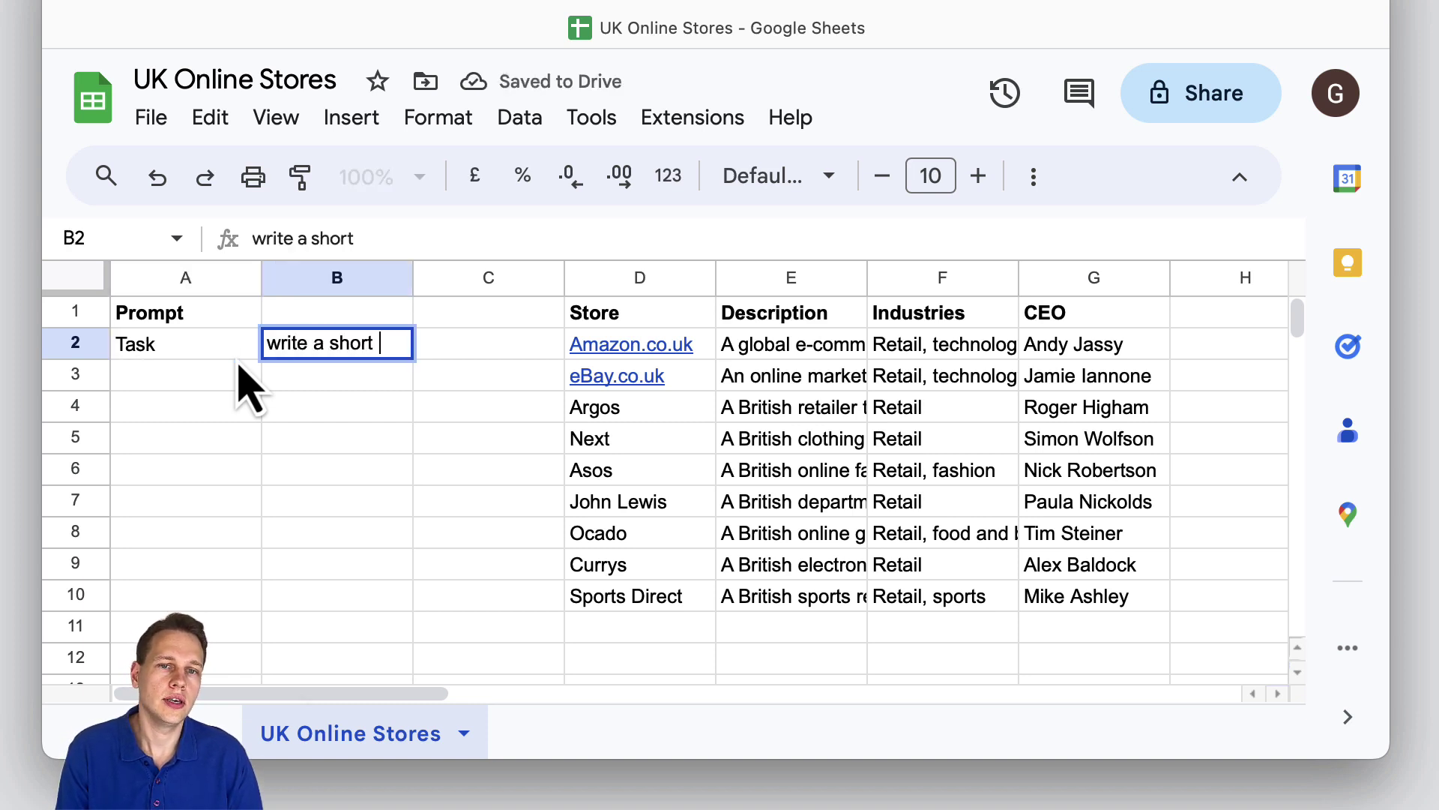
left_click(175, 354)
left_click(175, 375)
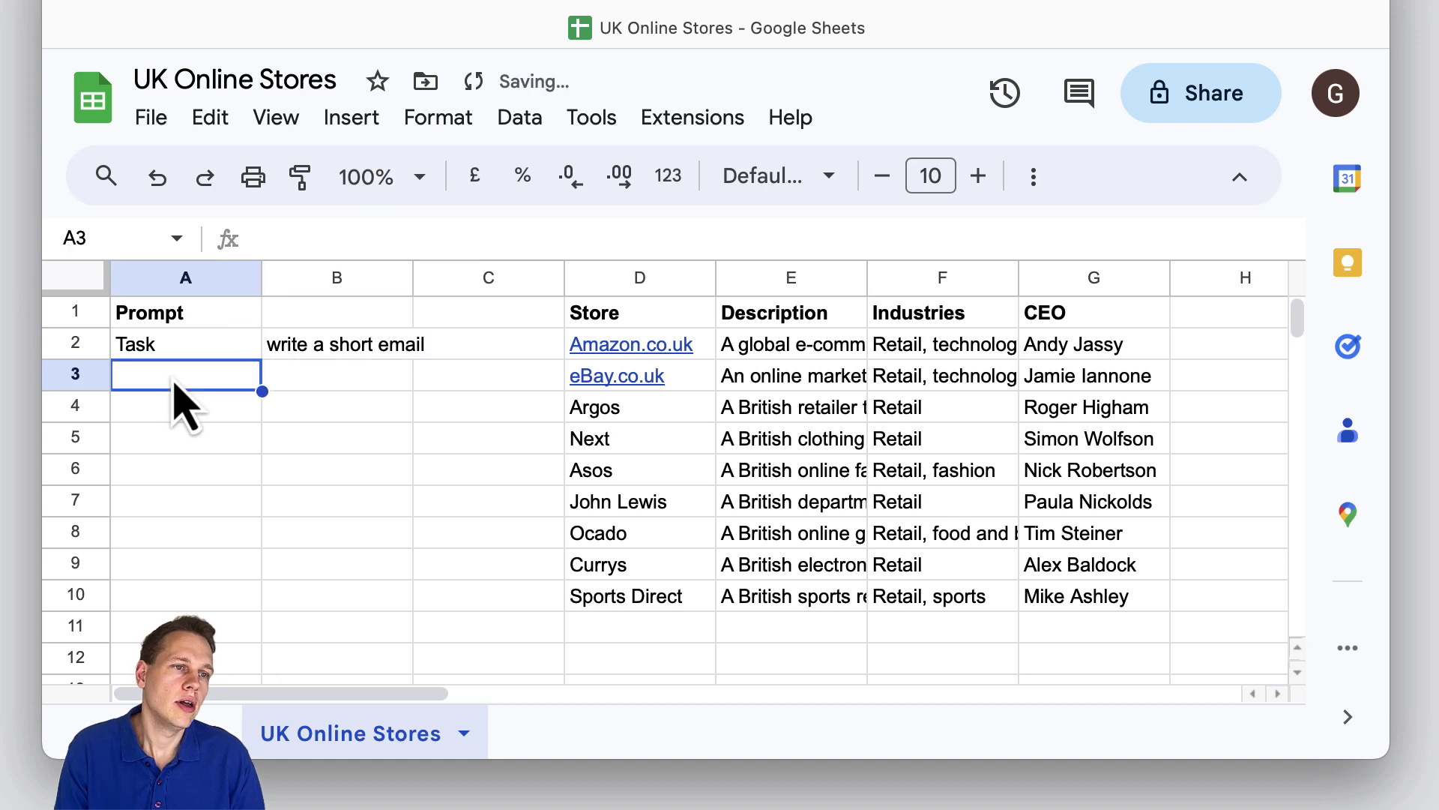
type("Role")
key("Return")
type("Style")
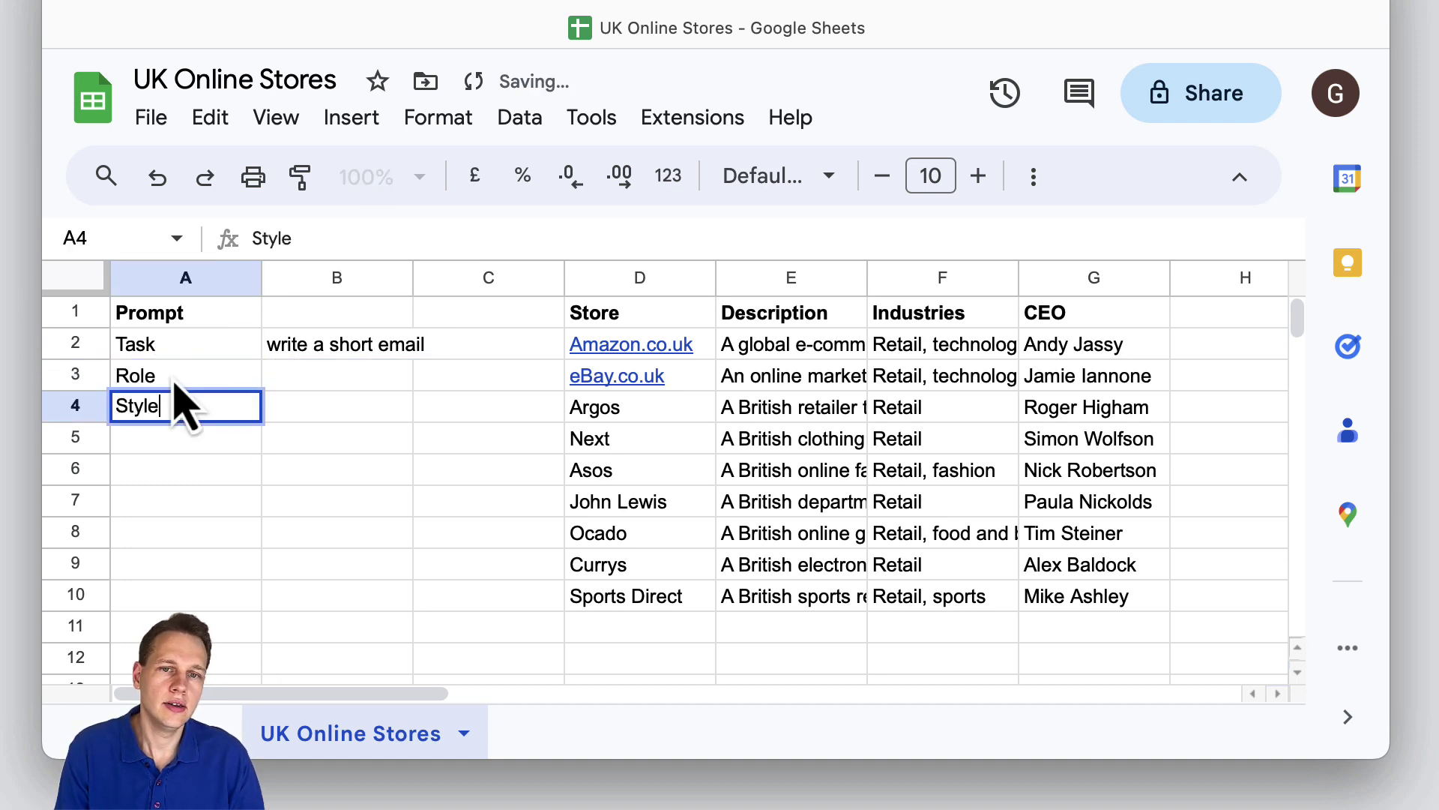
key("Return")
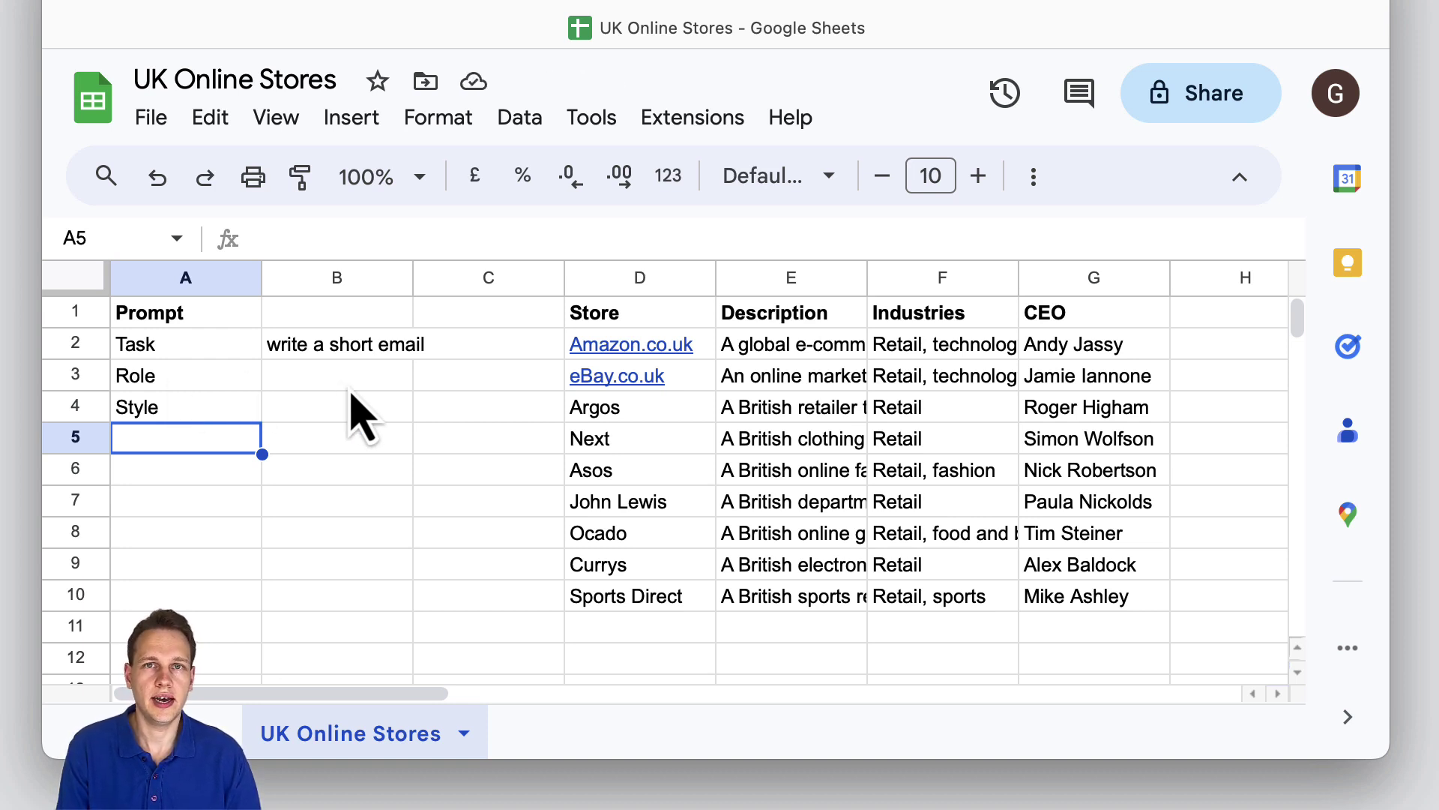
Fill in the role (working for Aramis), style 'business casual', tone 'professional, excited' and topic about benefiting the receiver.
type("you are a working for Aramis, an A")
key("Return")
type("business casual")
key("Return")
type("professional, excited")
key("Return")
type("How Aramis can benefit the receiv")
left_click(942, 627)
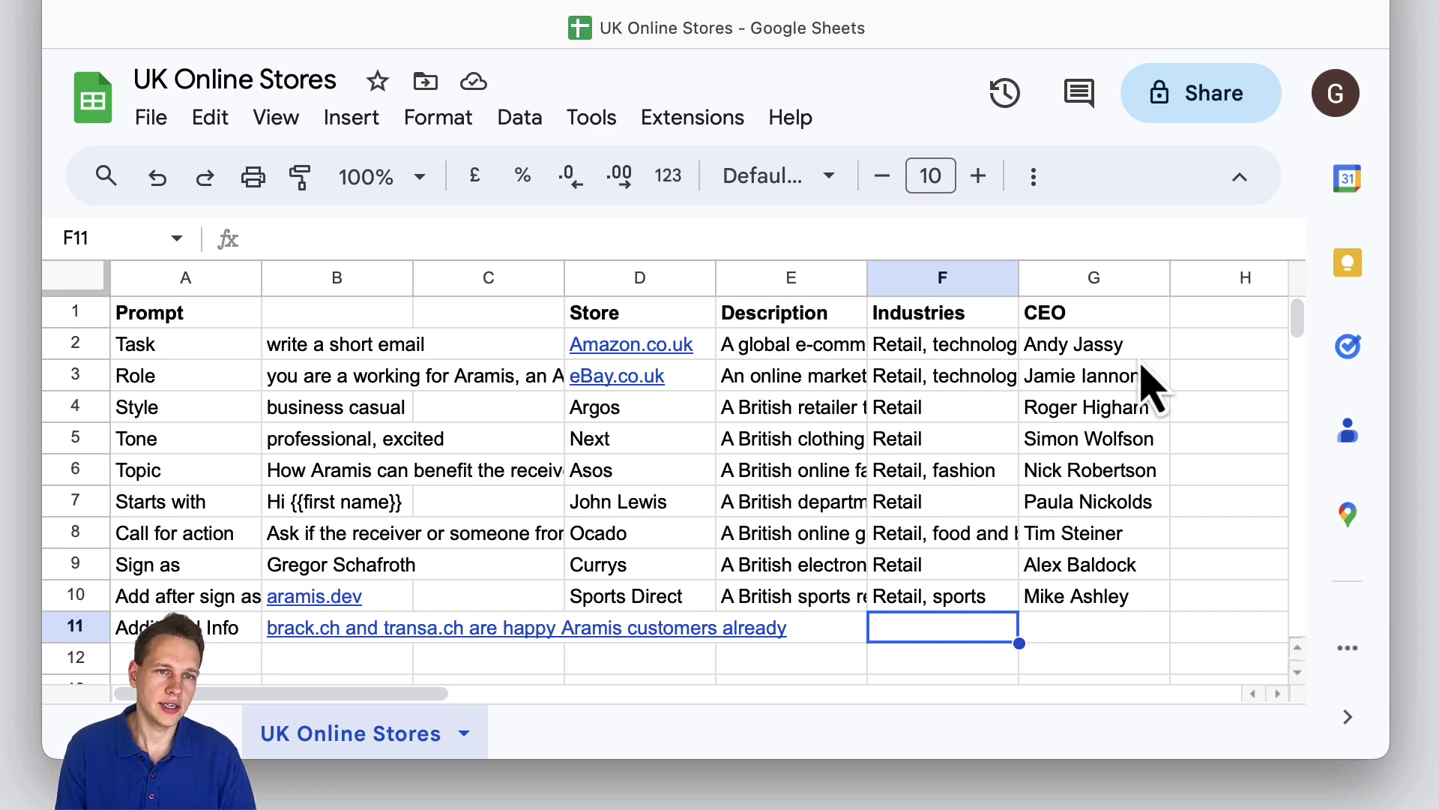
Start a =GPT( formula in H2 that references the prompt table A2:B11.
left_click(1203, 354)
type("=")
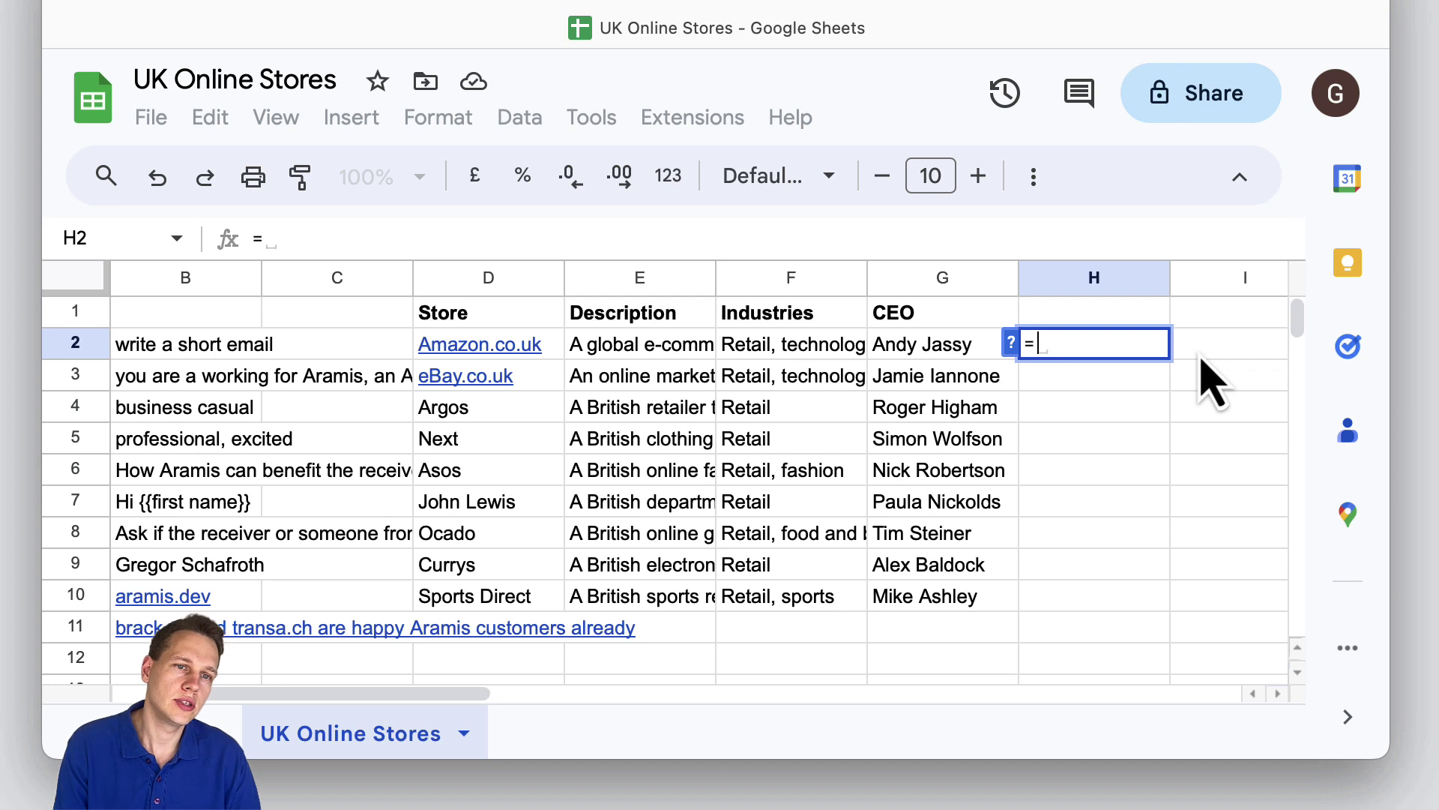
type("GPT")
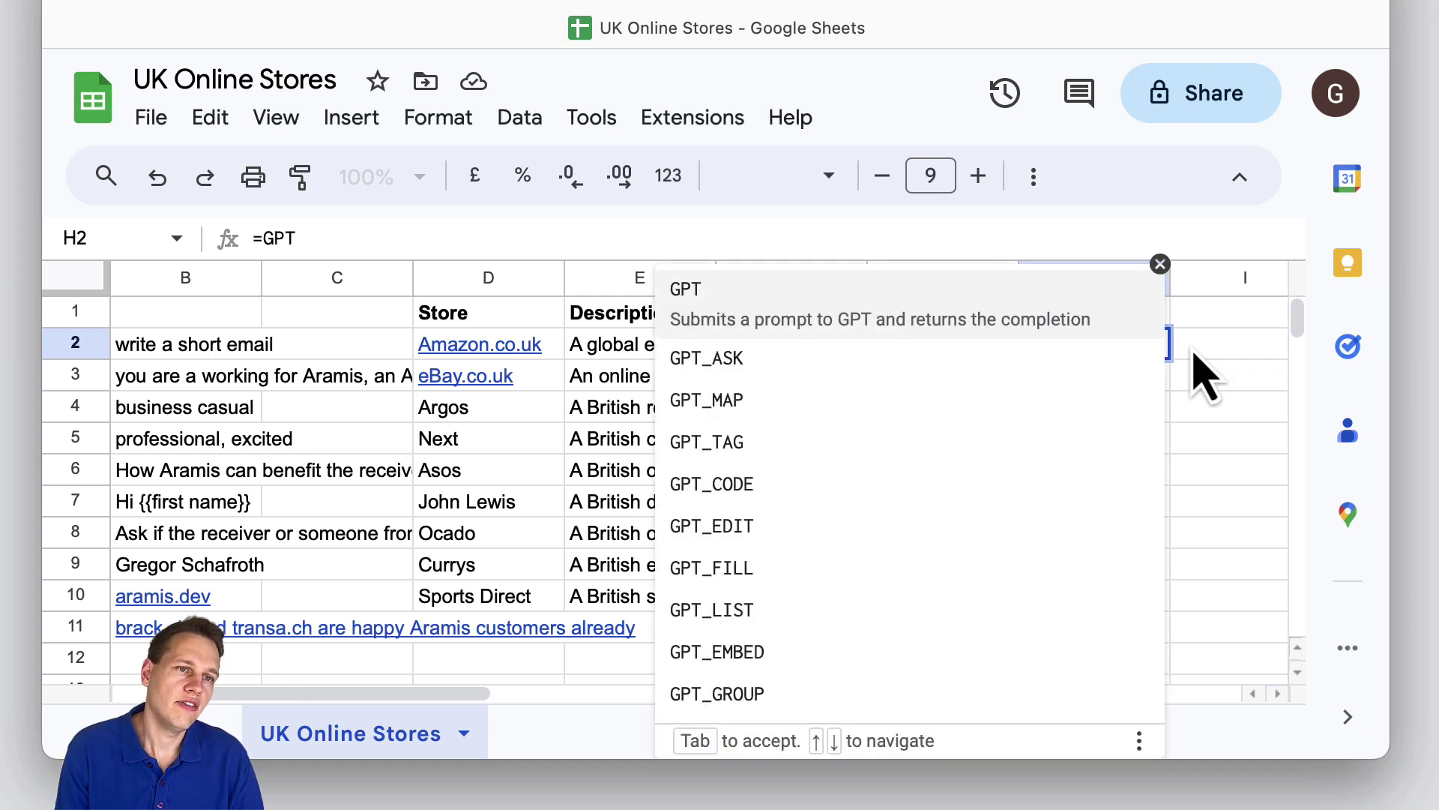
type("(")
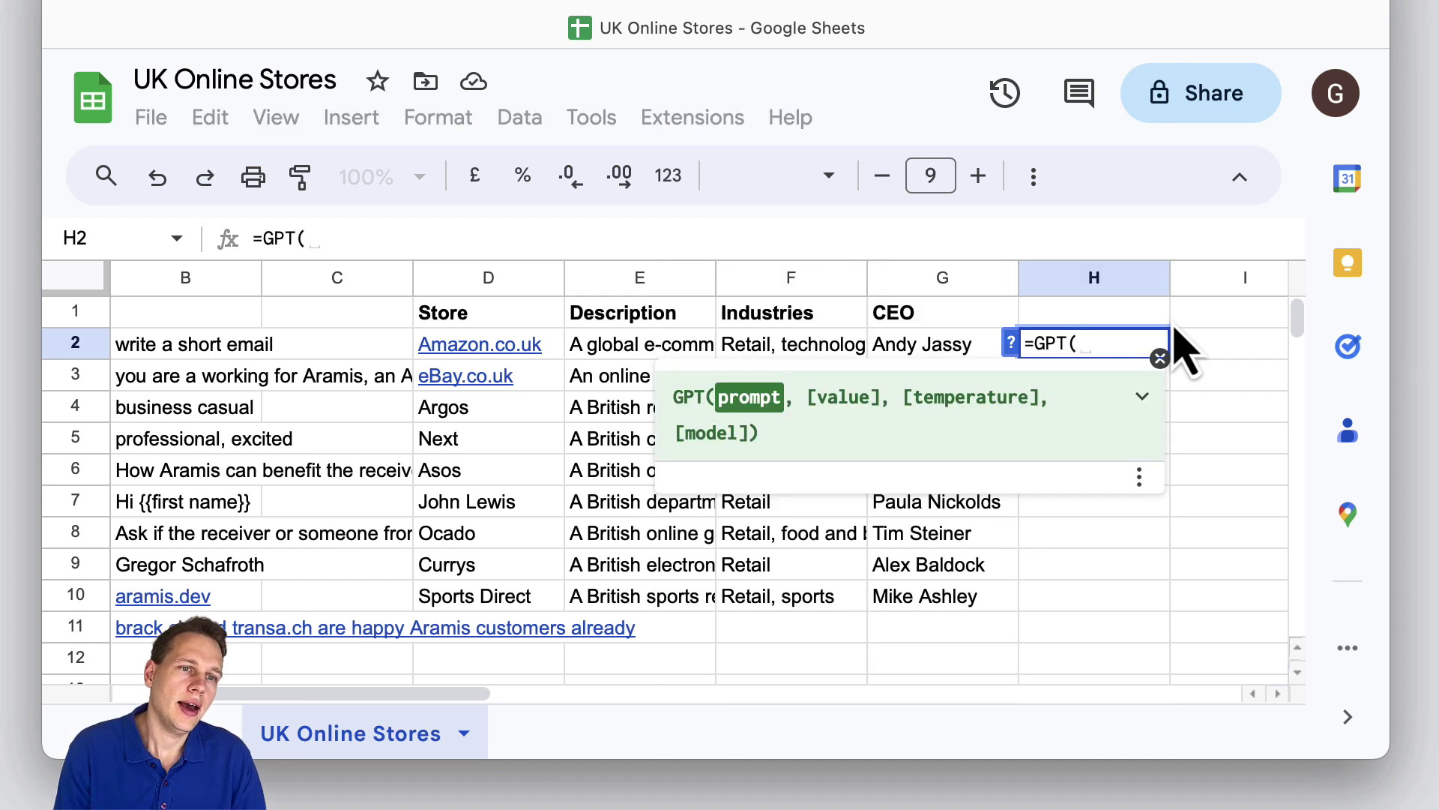
scroll(607, 472, "left", 1)
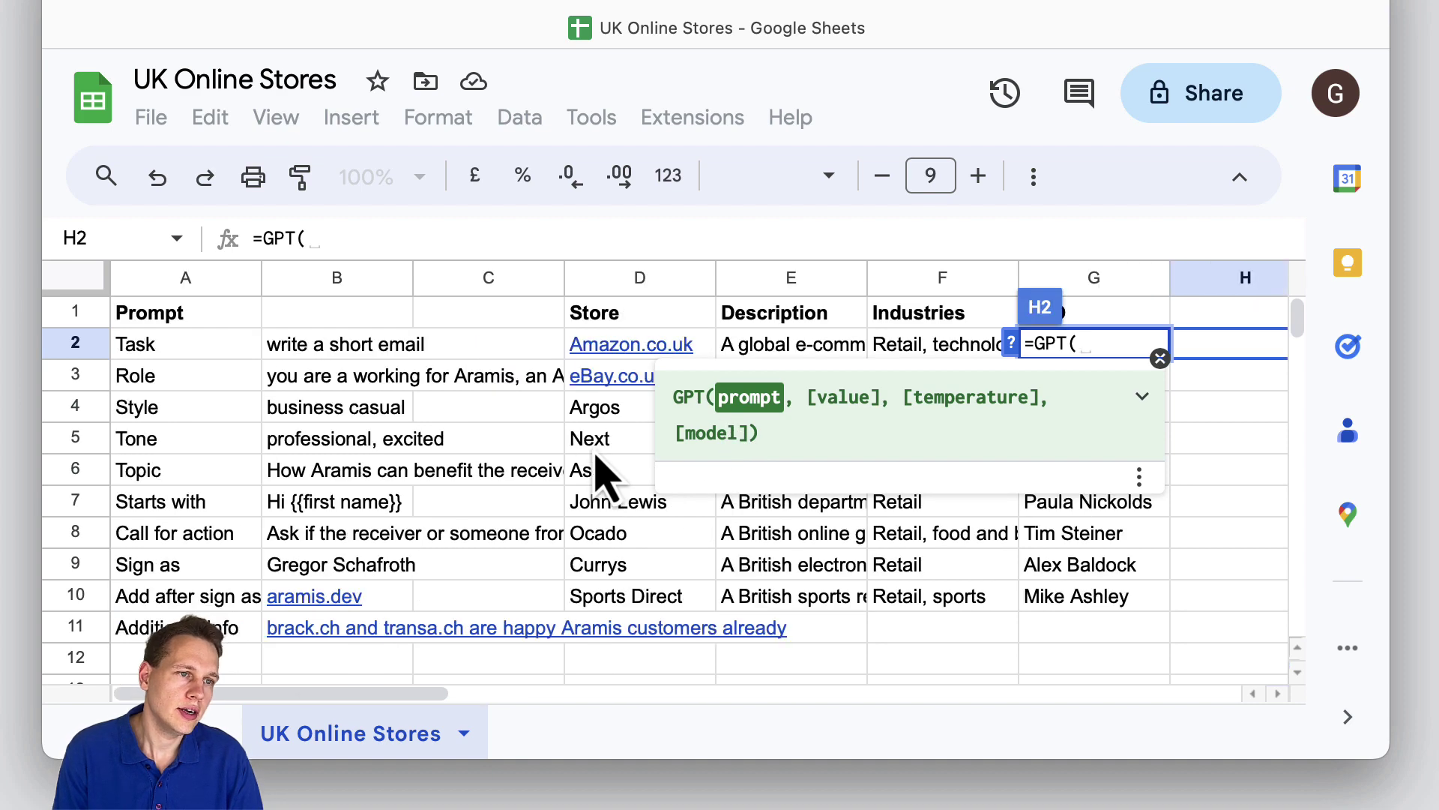
left_click(168, 349)
left_click_drag(168, 347, 376, 638)
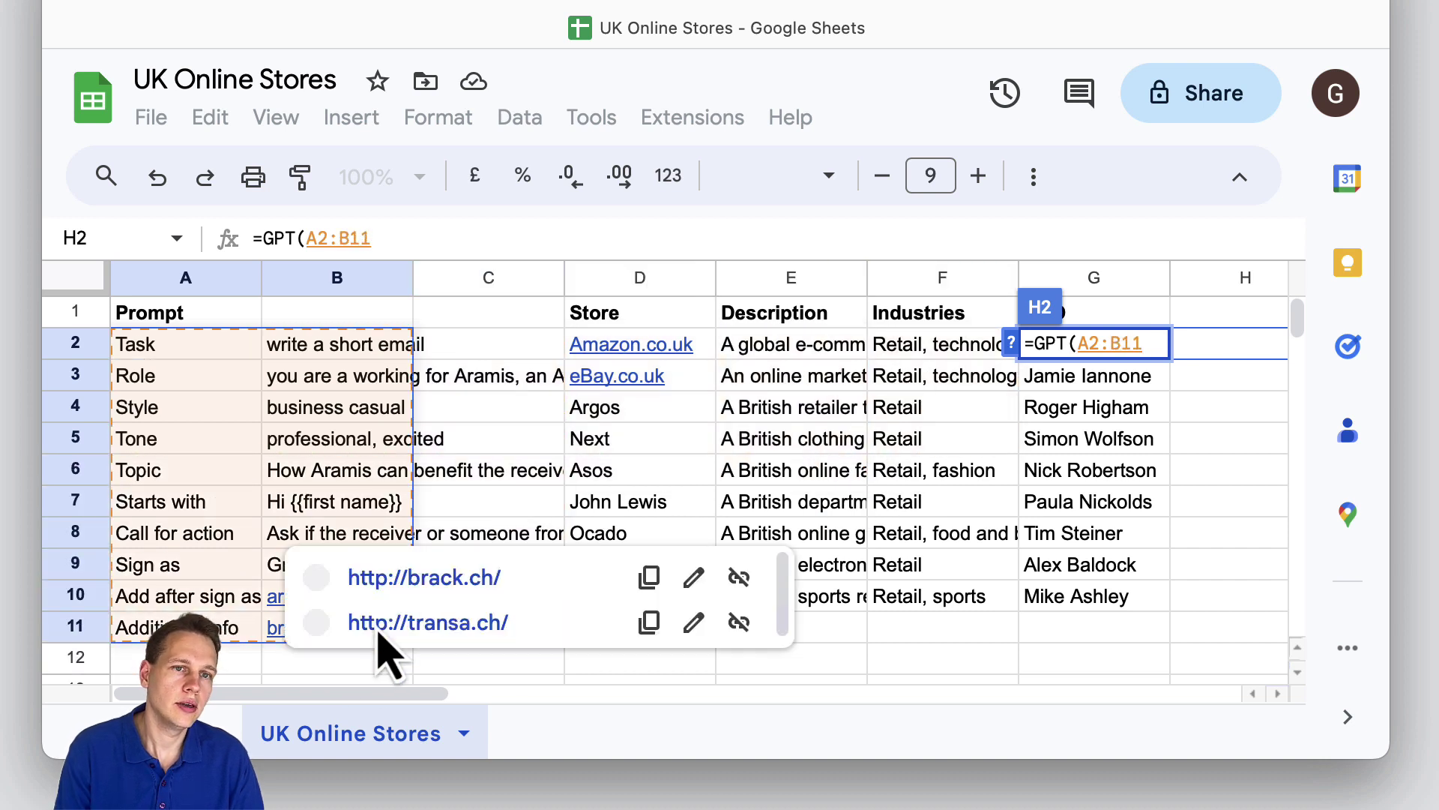
Make the prompt range absolute as $A$2:$B$11 and add a trailing comma.
left_click(1147, 343)
type(",")
key("BackSpace")
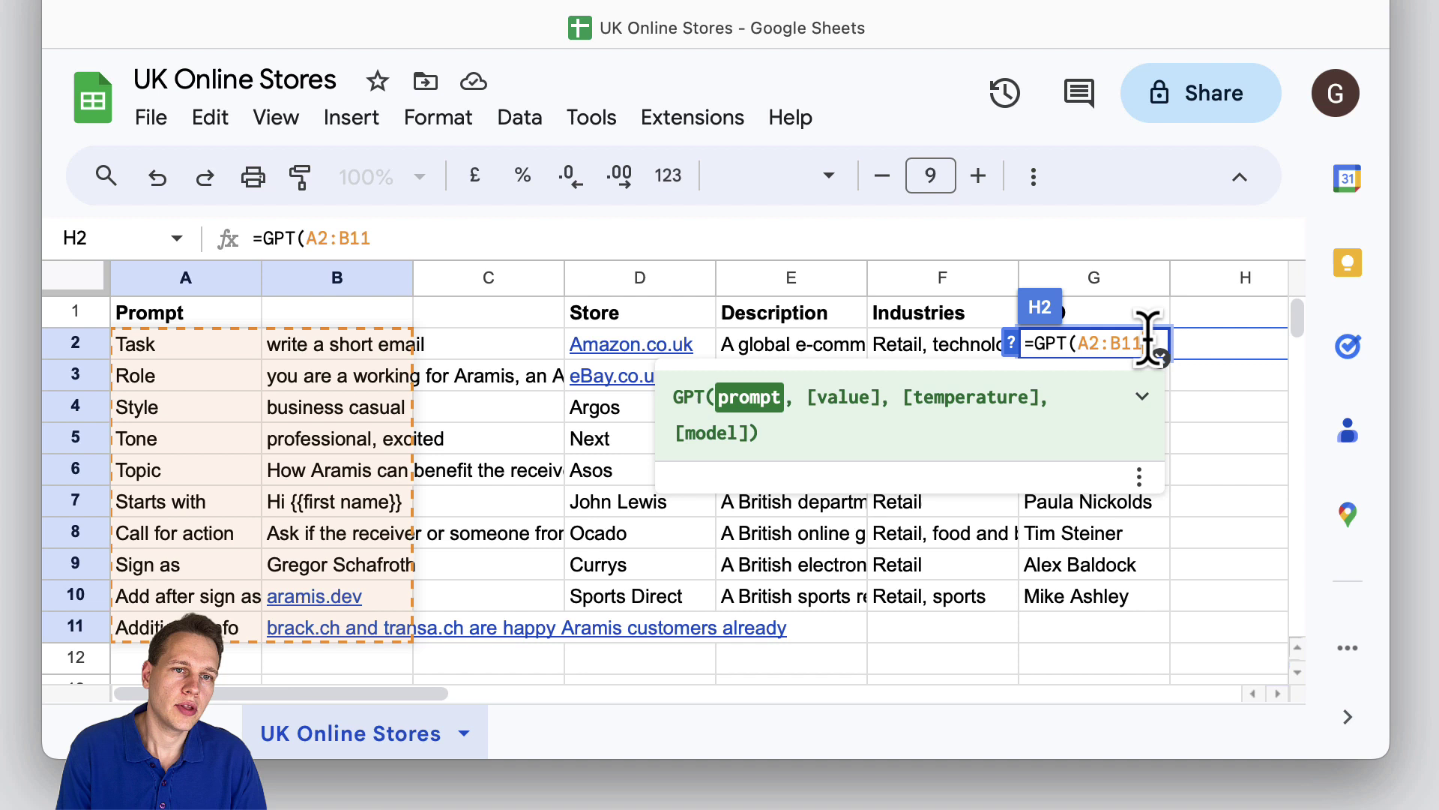
left_click(1080, 344)
type("$A$2:")
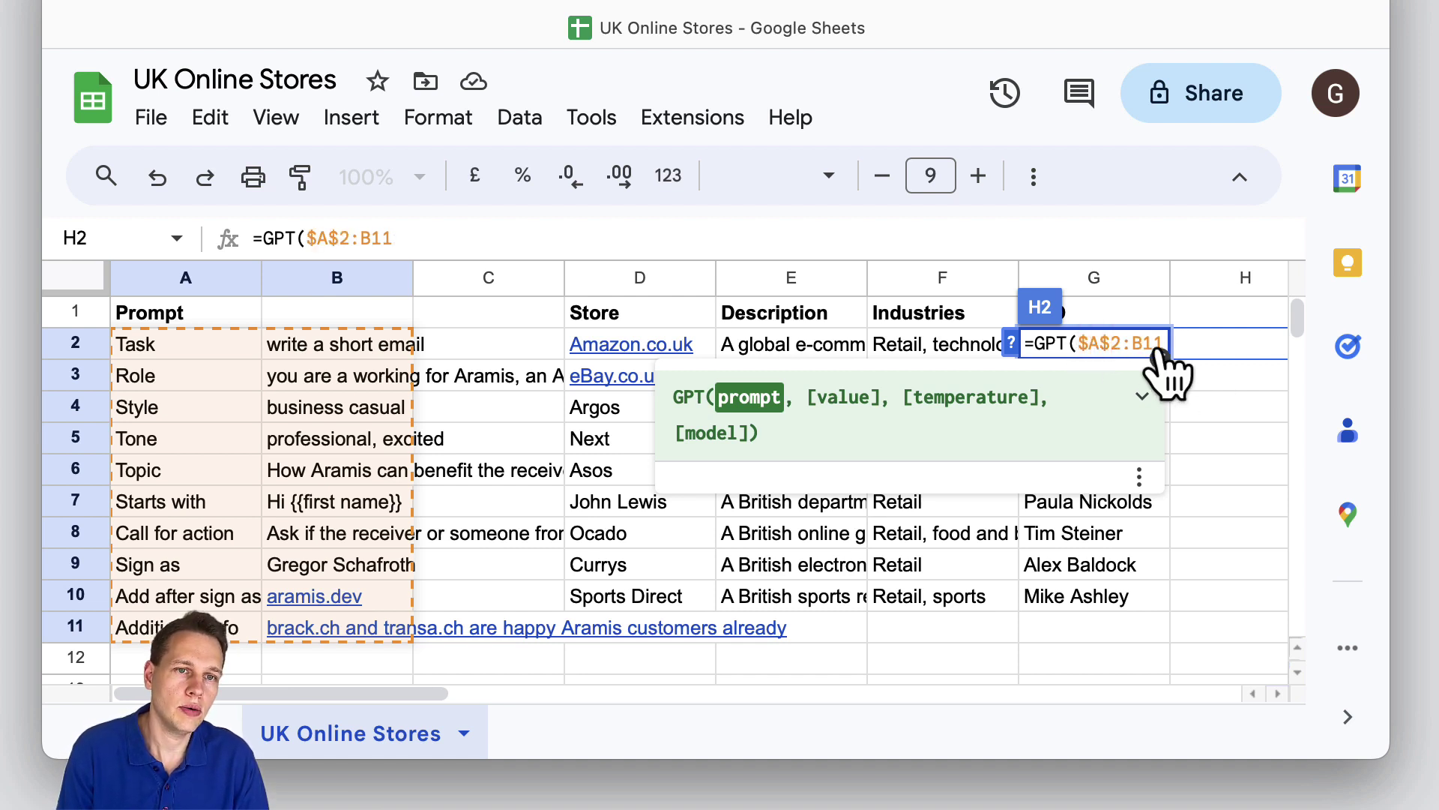
type("$B")
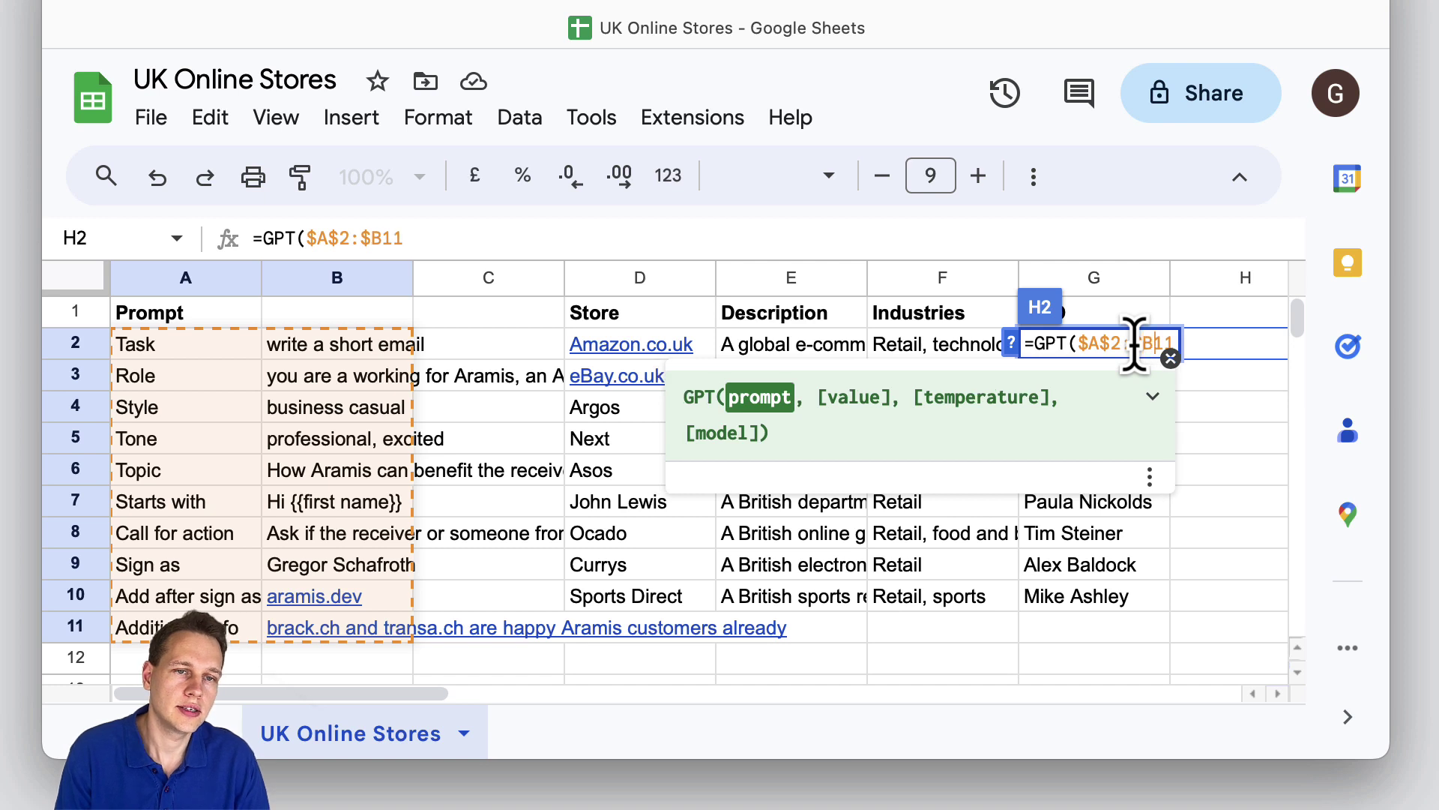
type("$")
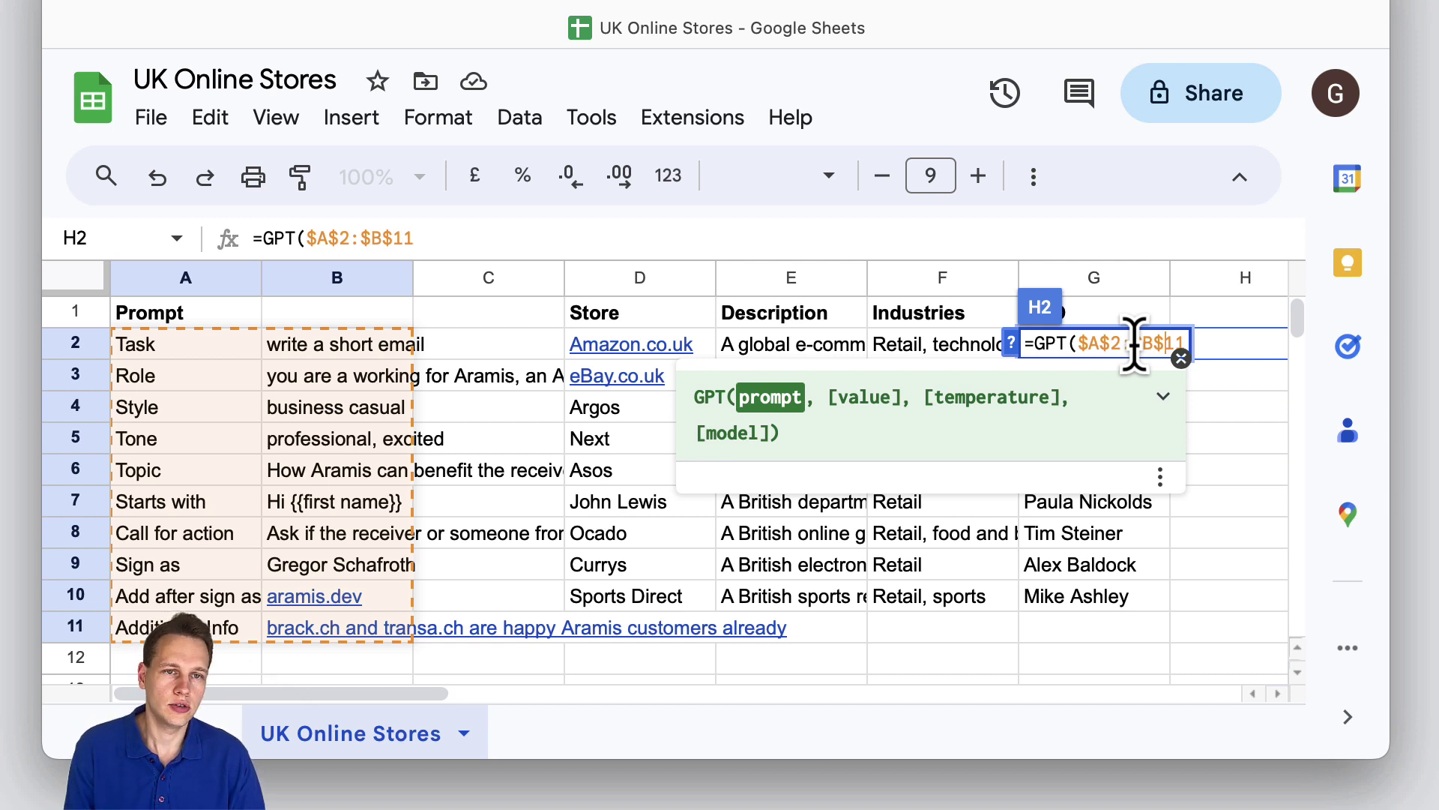
key("Right")
key("Right")
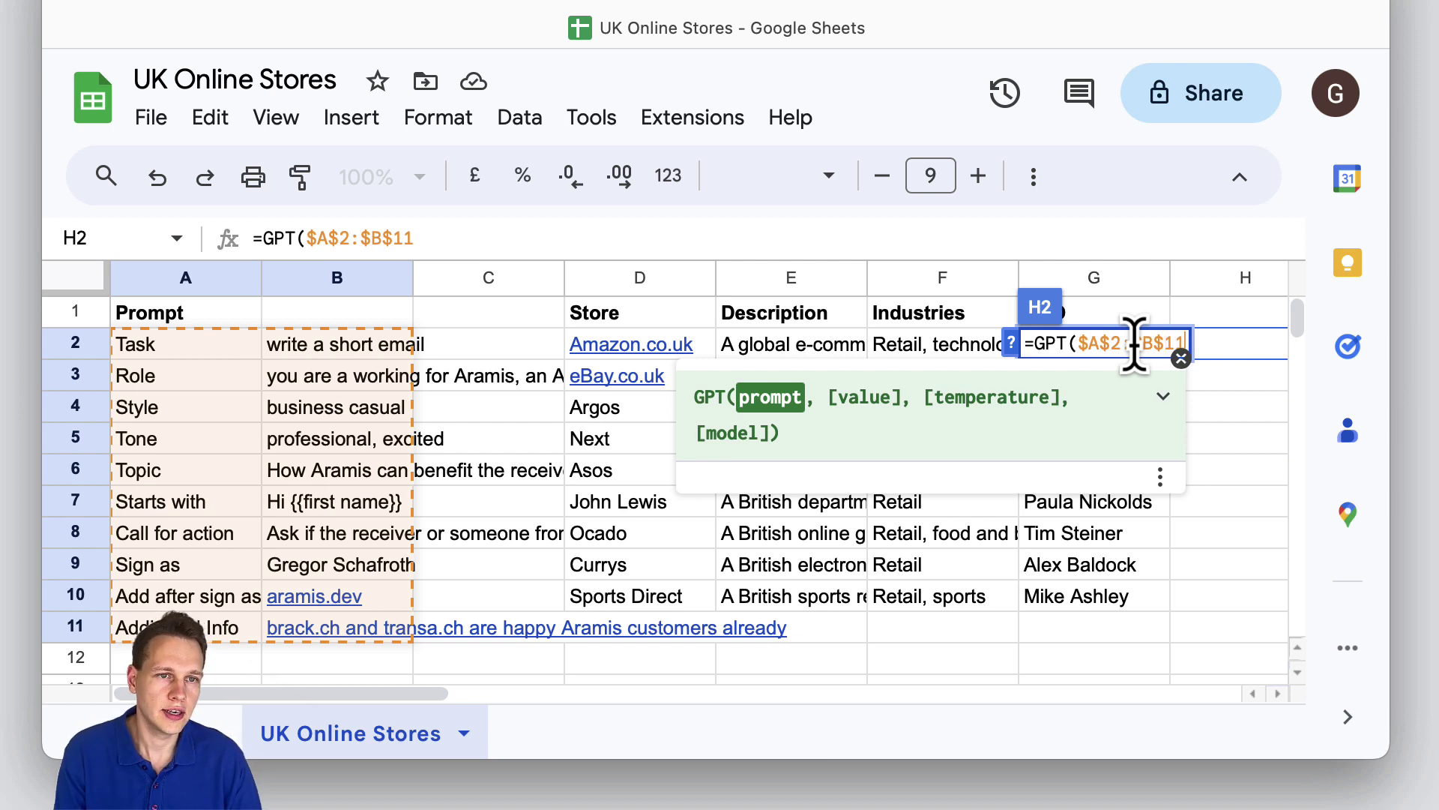
type(",")
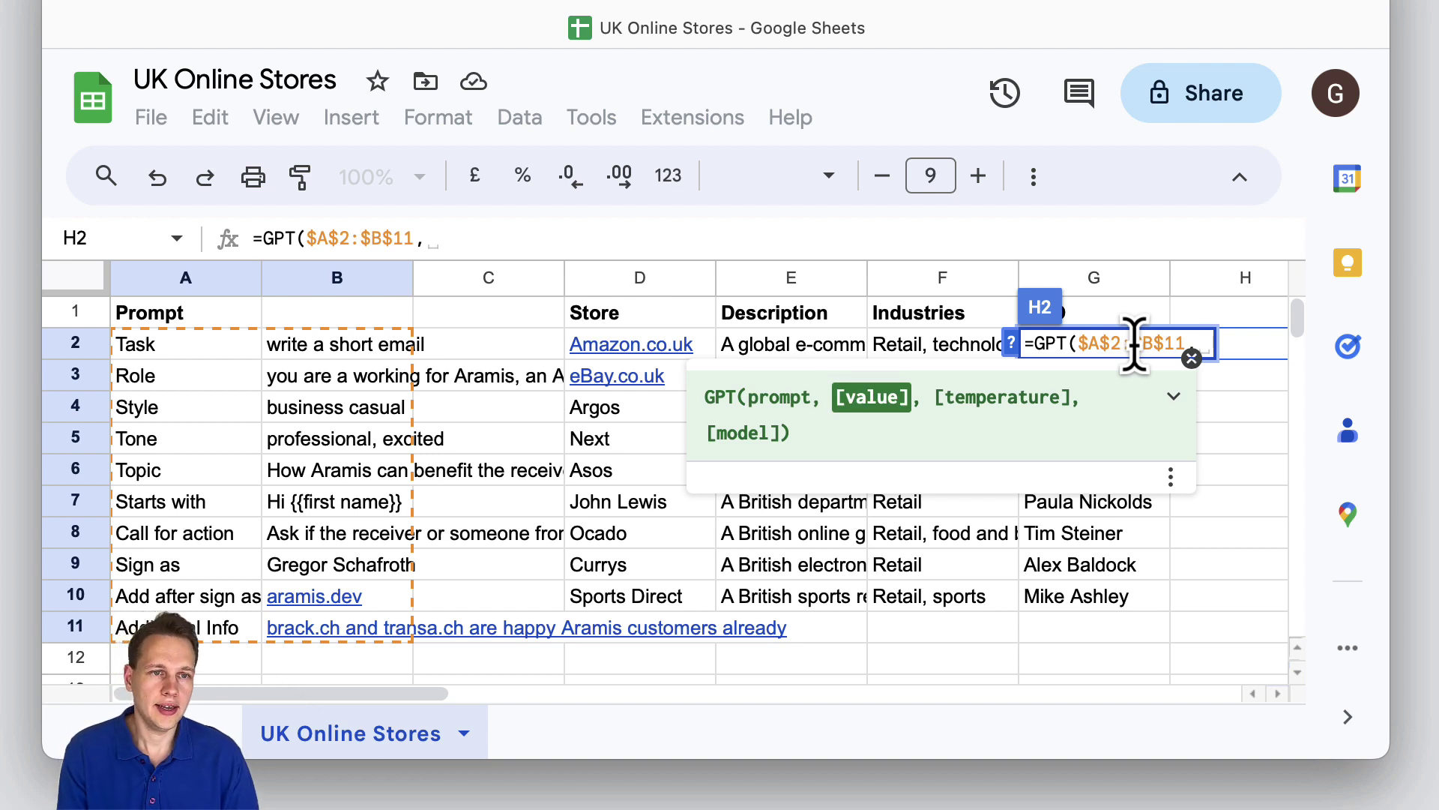
key("Left")
key("Left")
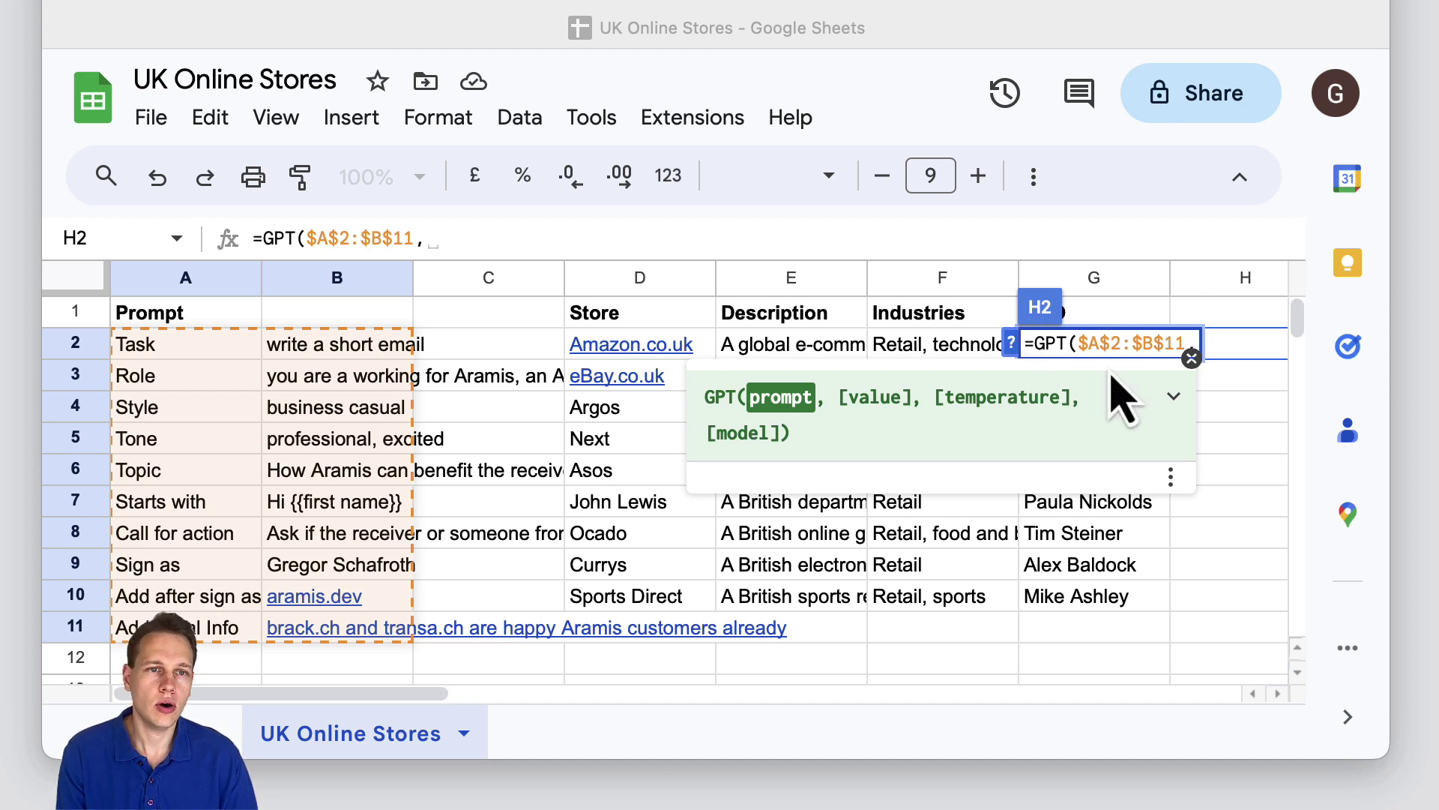
left_click(1159, 344)
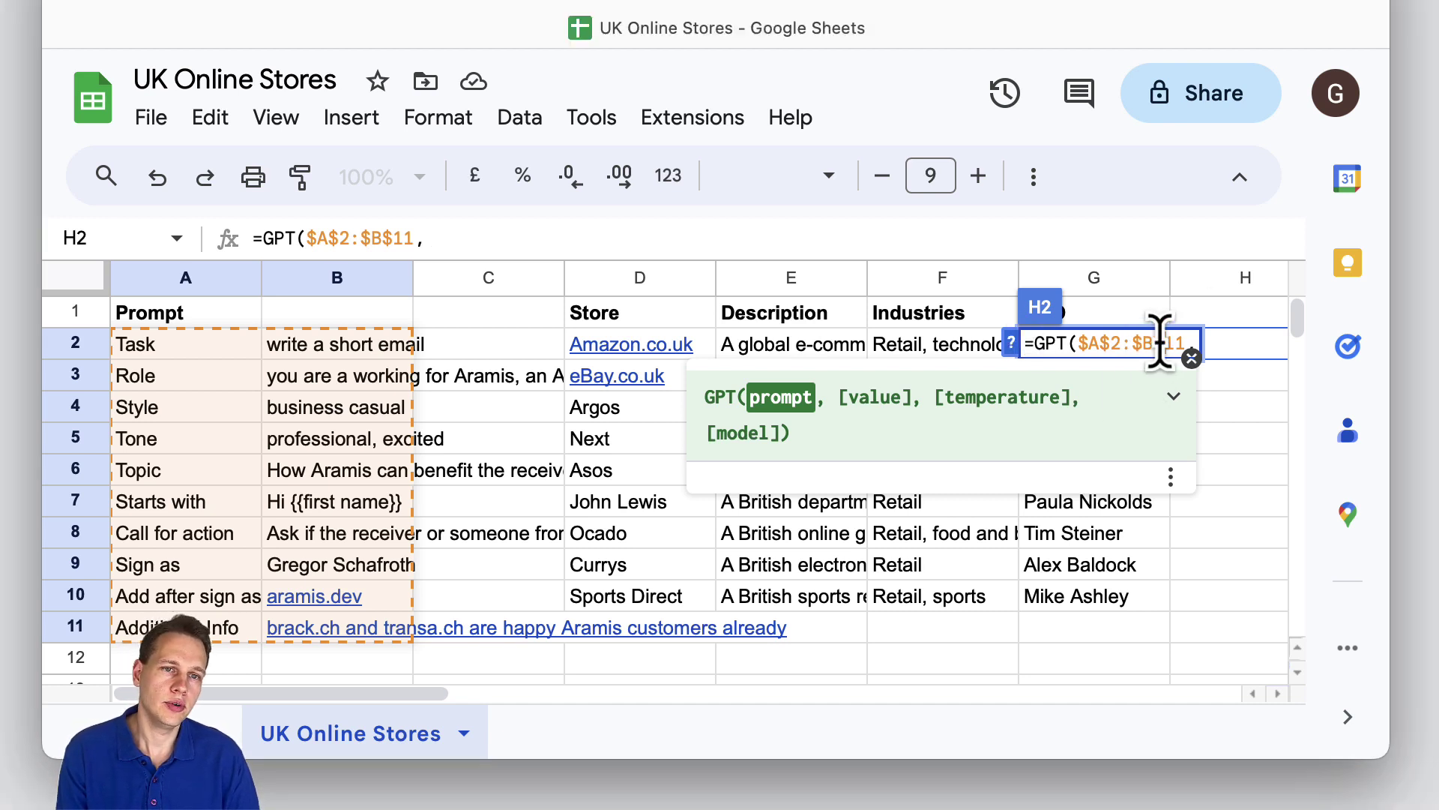
Add GPT_CREATE_PROMPT( with the locked header range $D$1:$G$1 as its first argument.
key("Right")
key("Right")
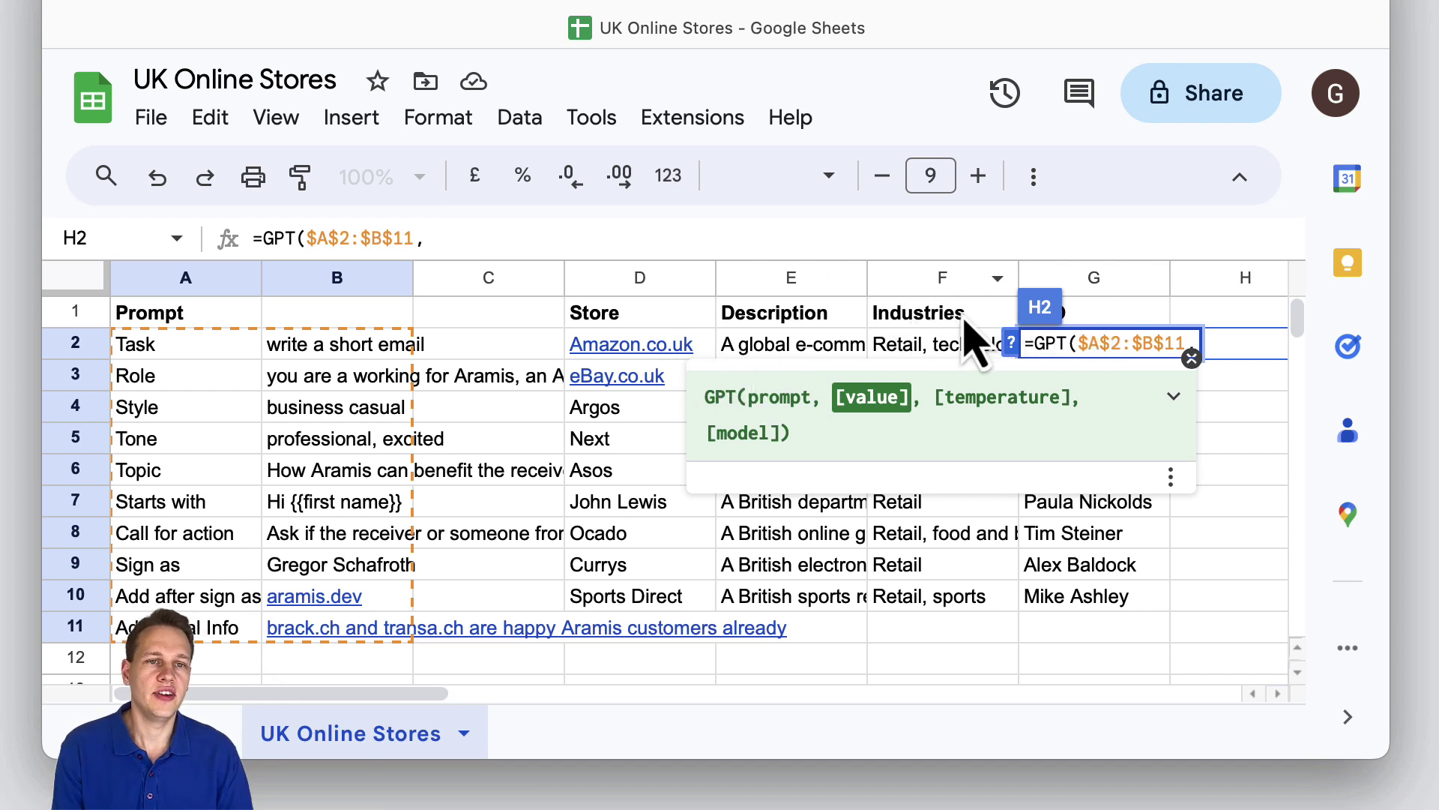
type("GPT")
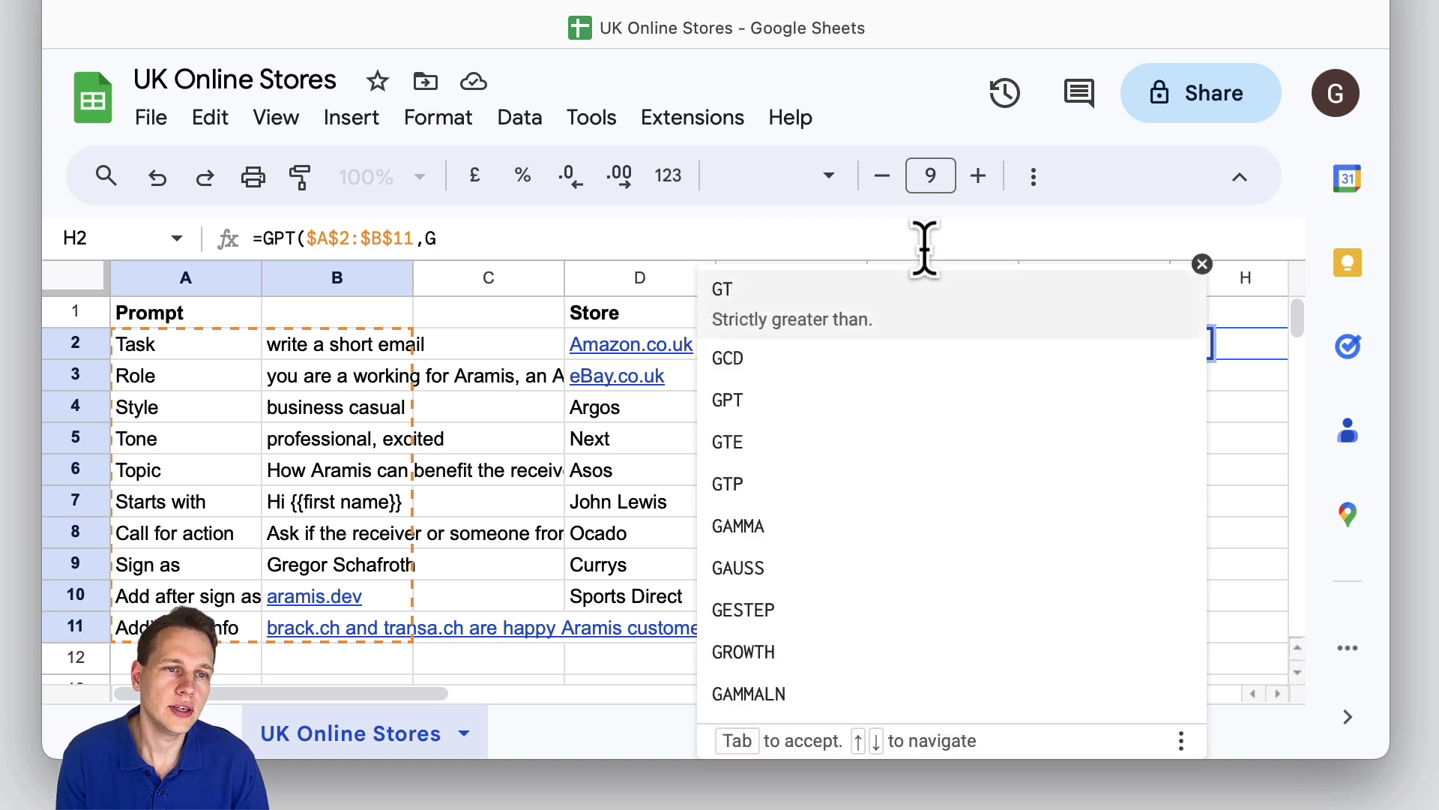
type("_")
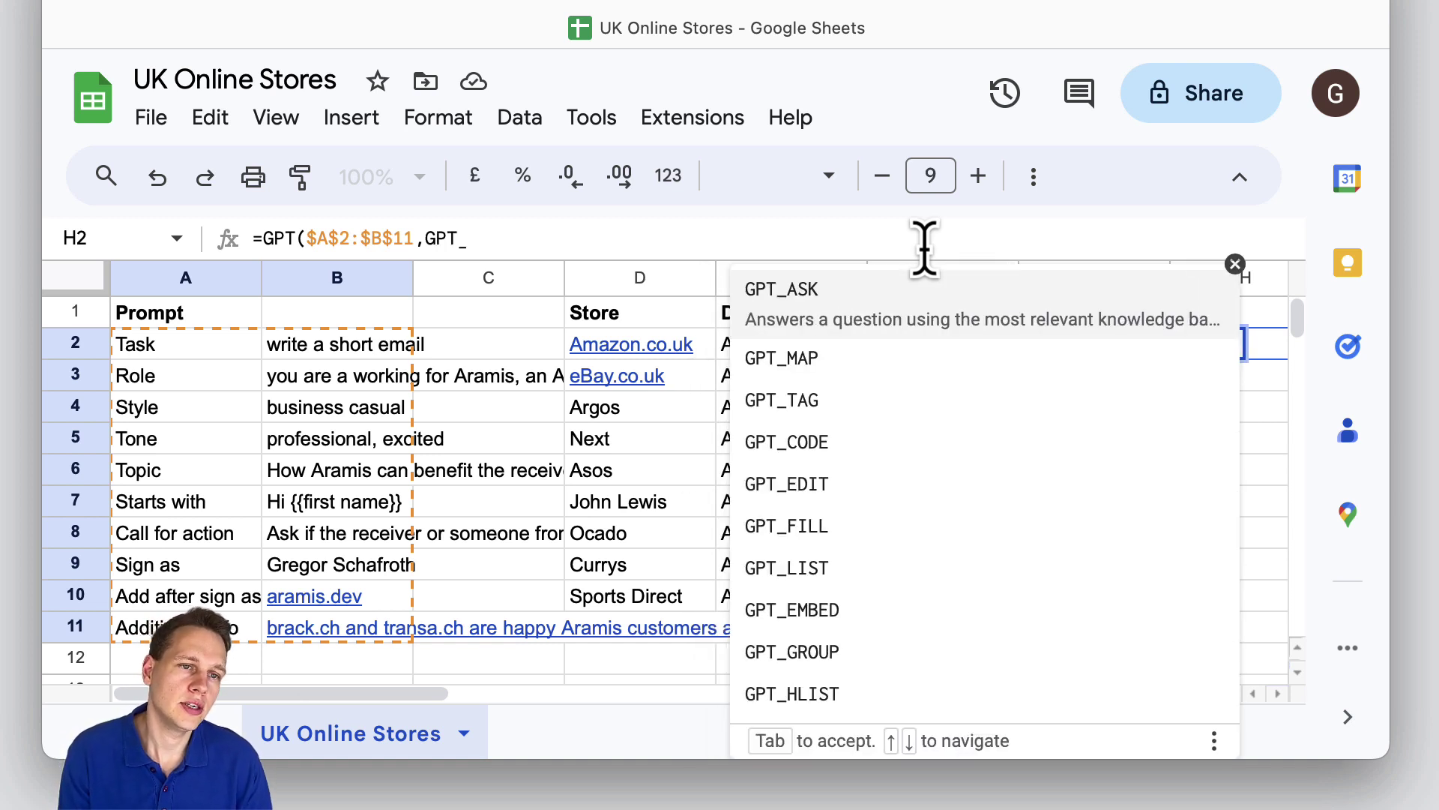
type("C")
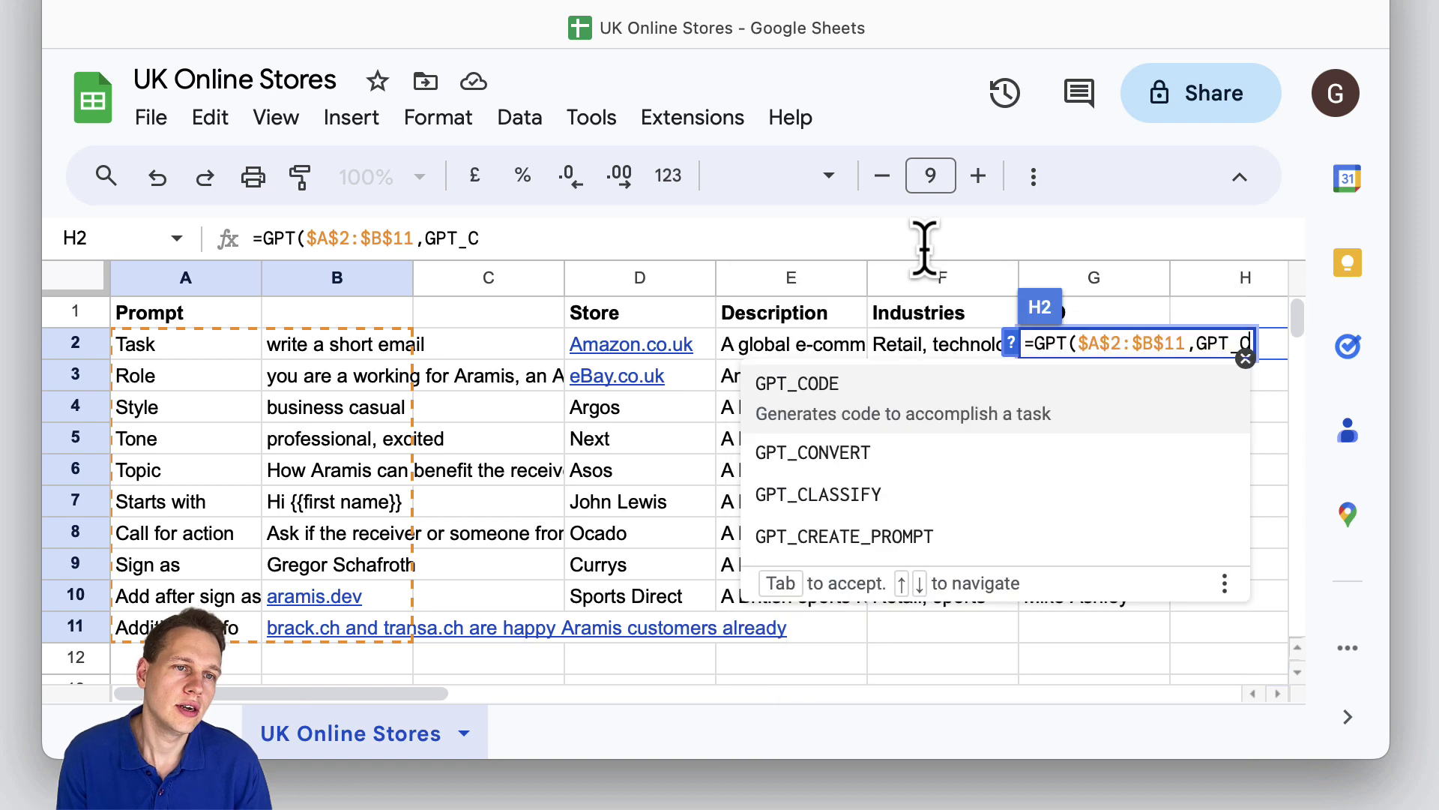
left_click(932, 537)
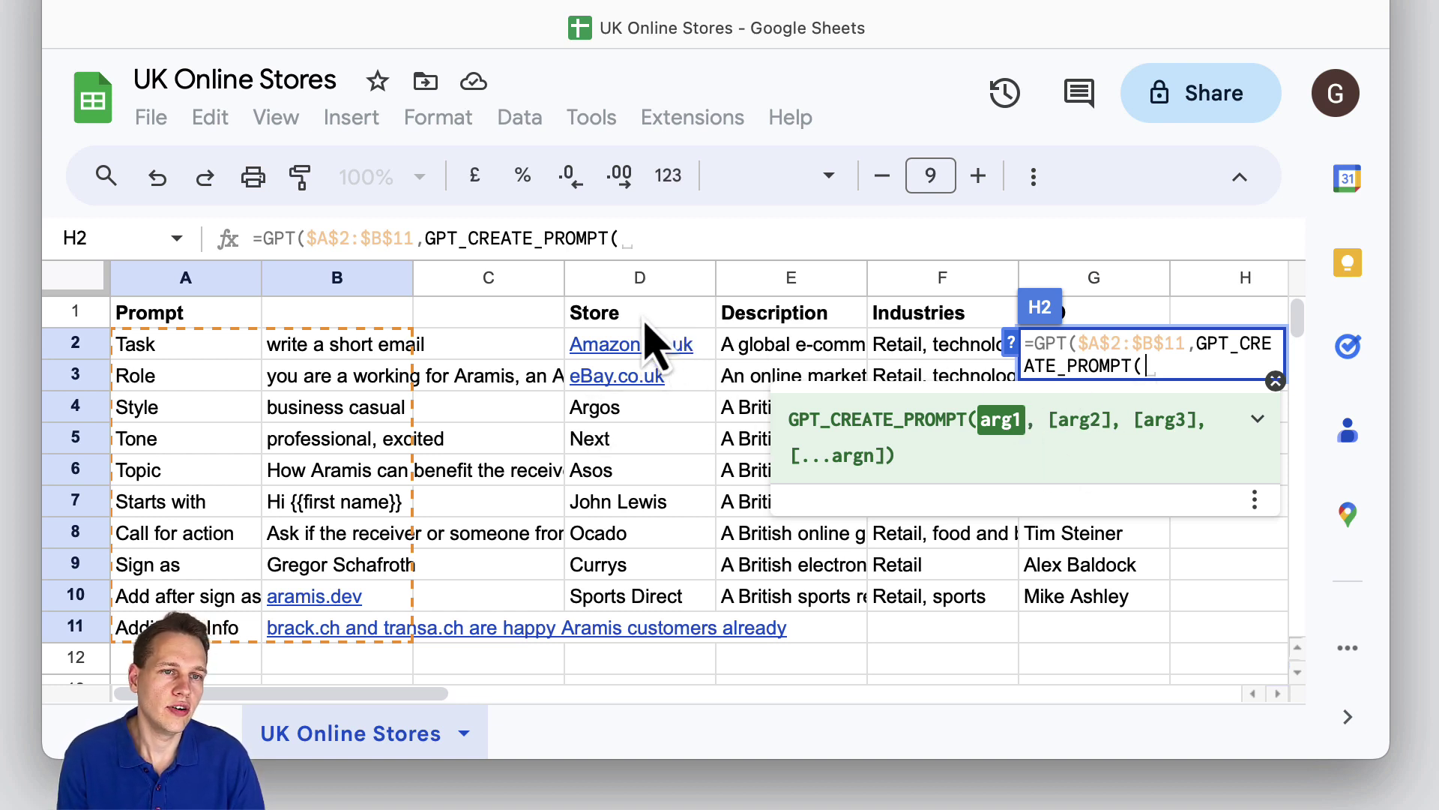
left_click_drag(629, 315, 1070, 330)
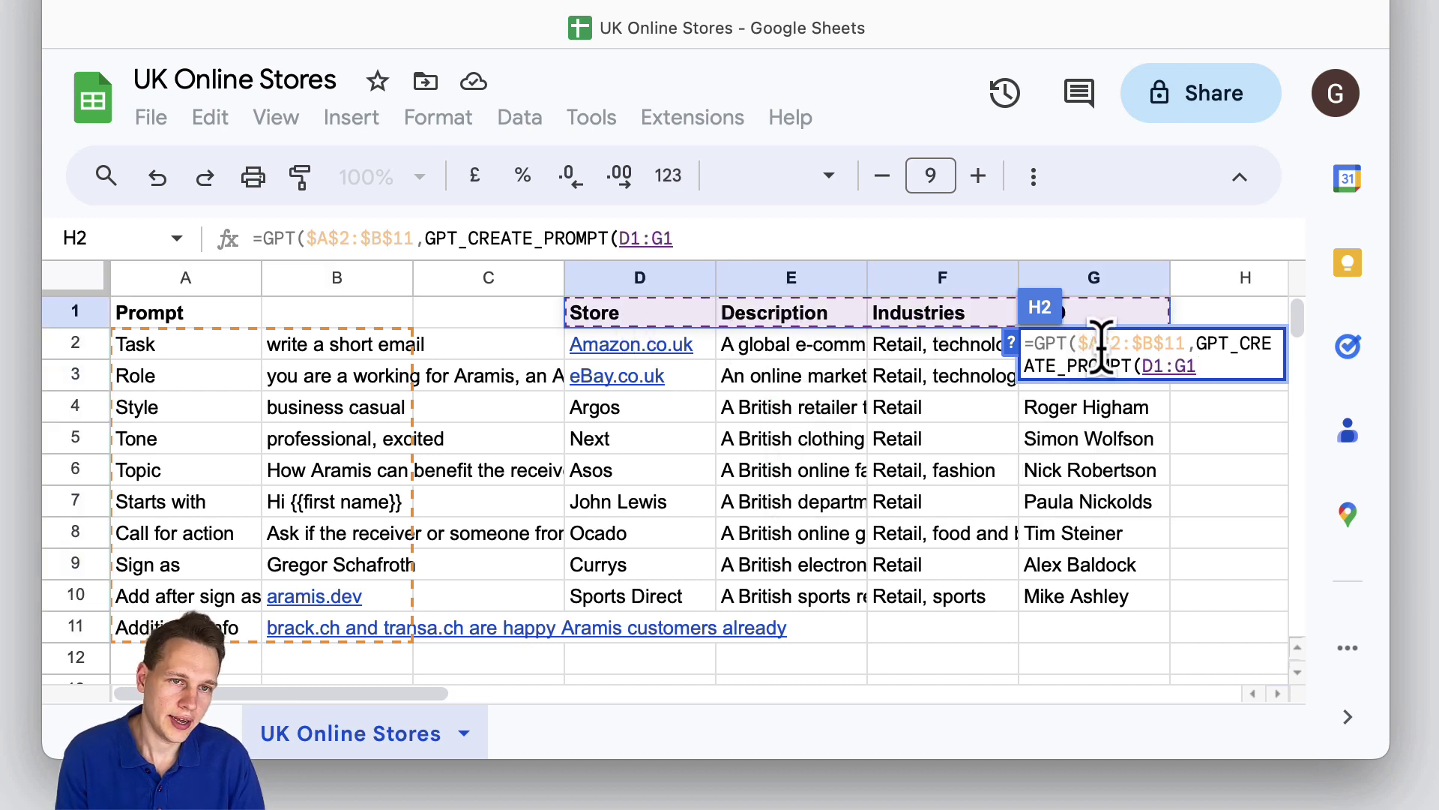
left_click(1141, 365)
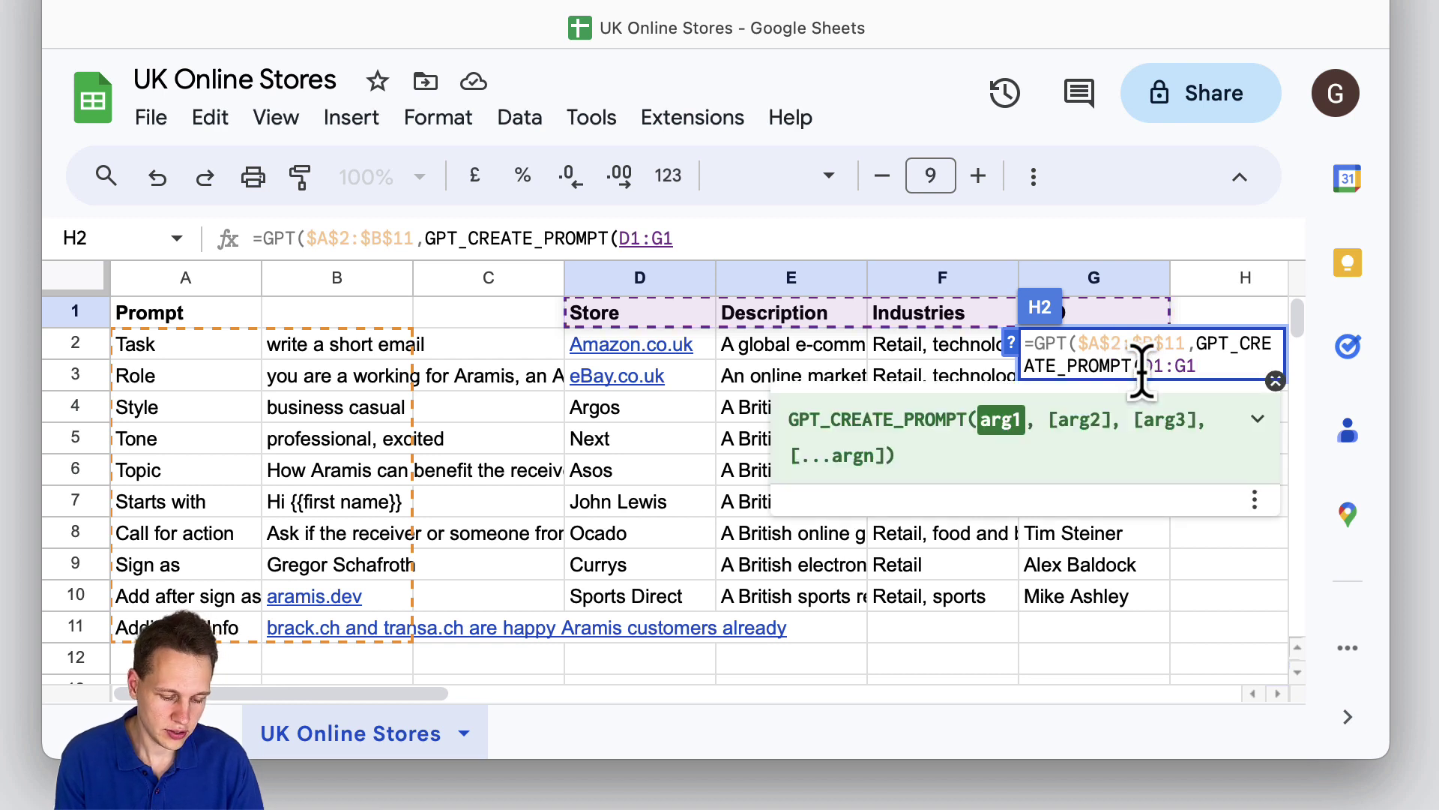
type("$")
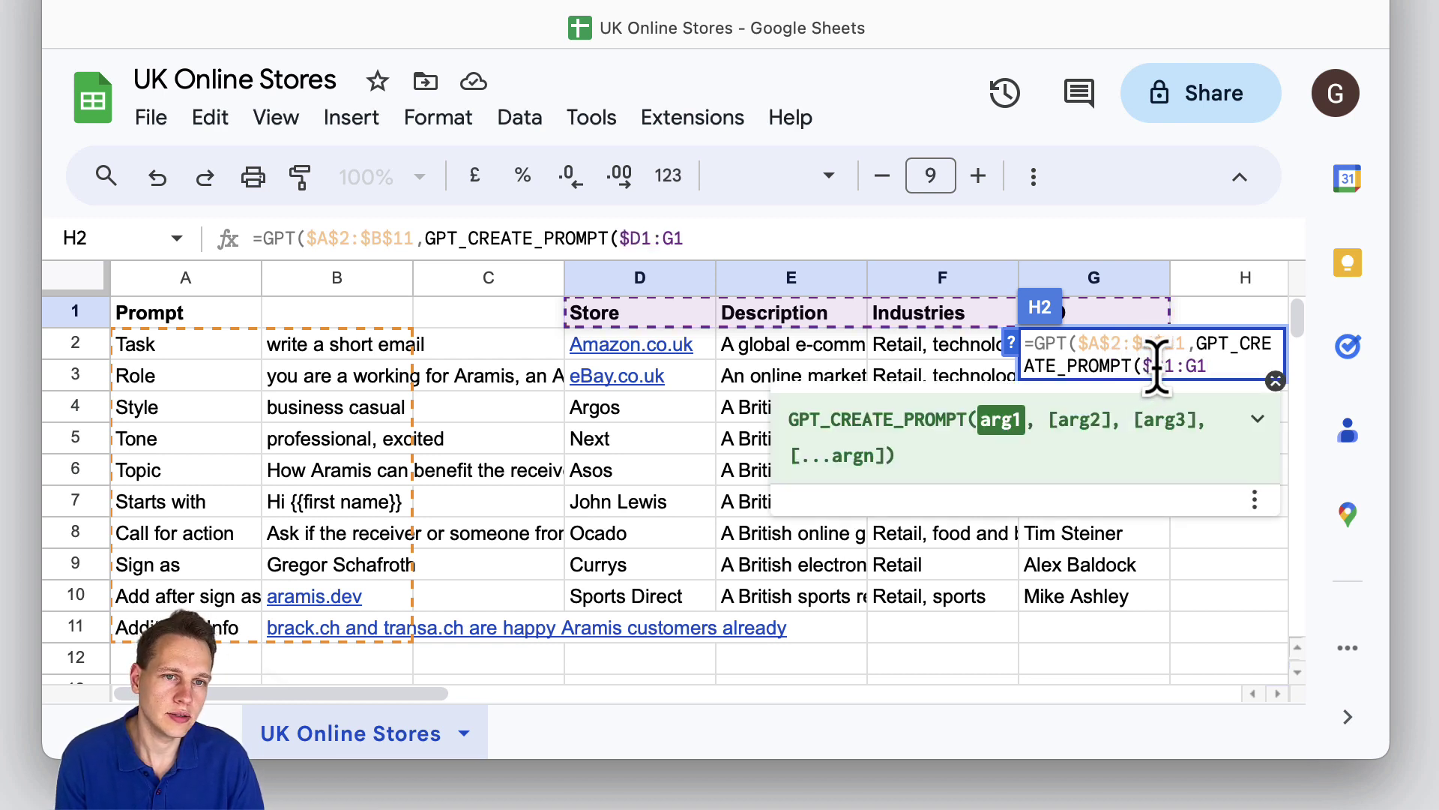
left_click(1161, 365)
type("$")
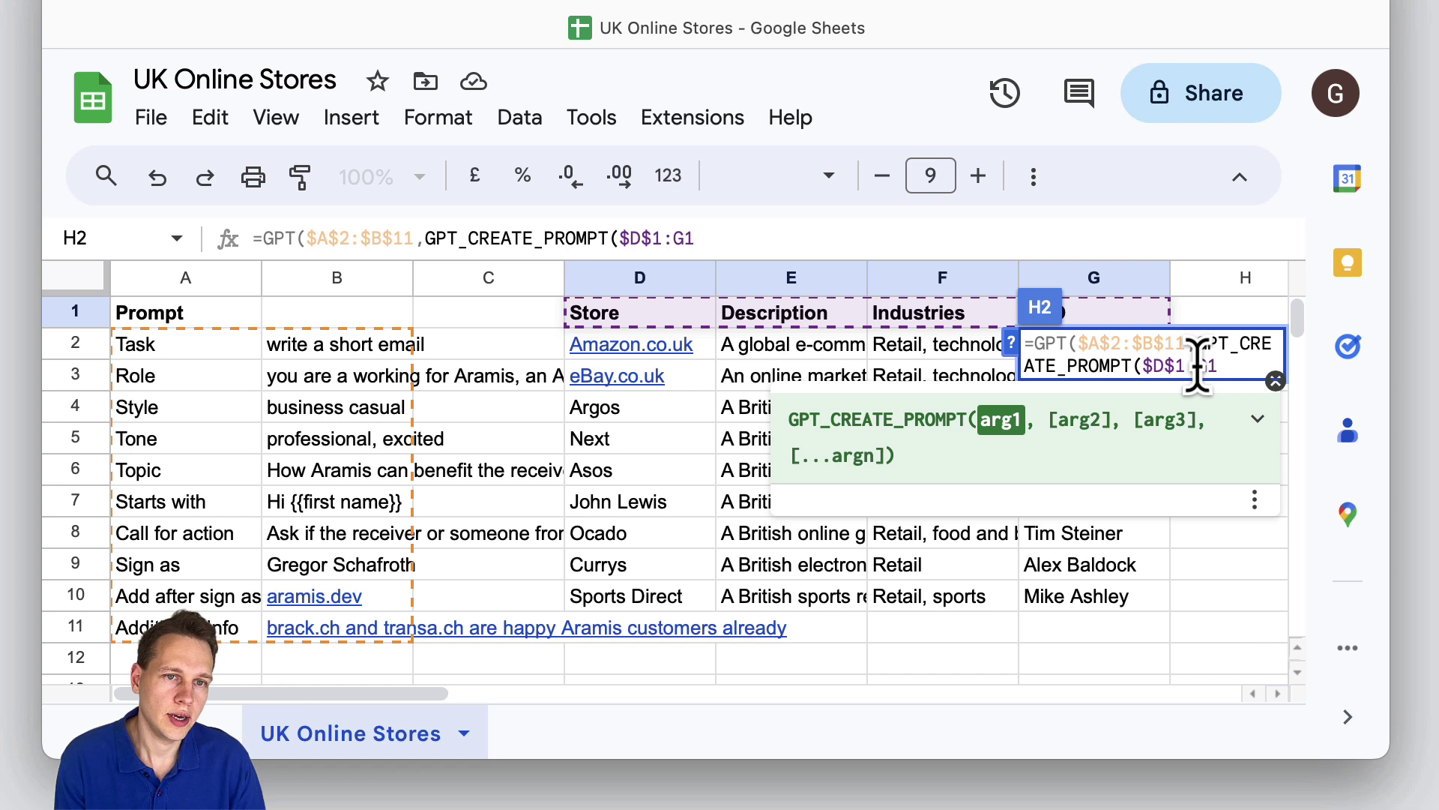
type("$")
left_click(1218, 366)
type("$1")
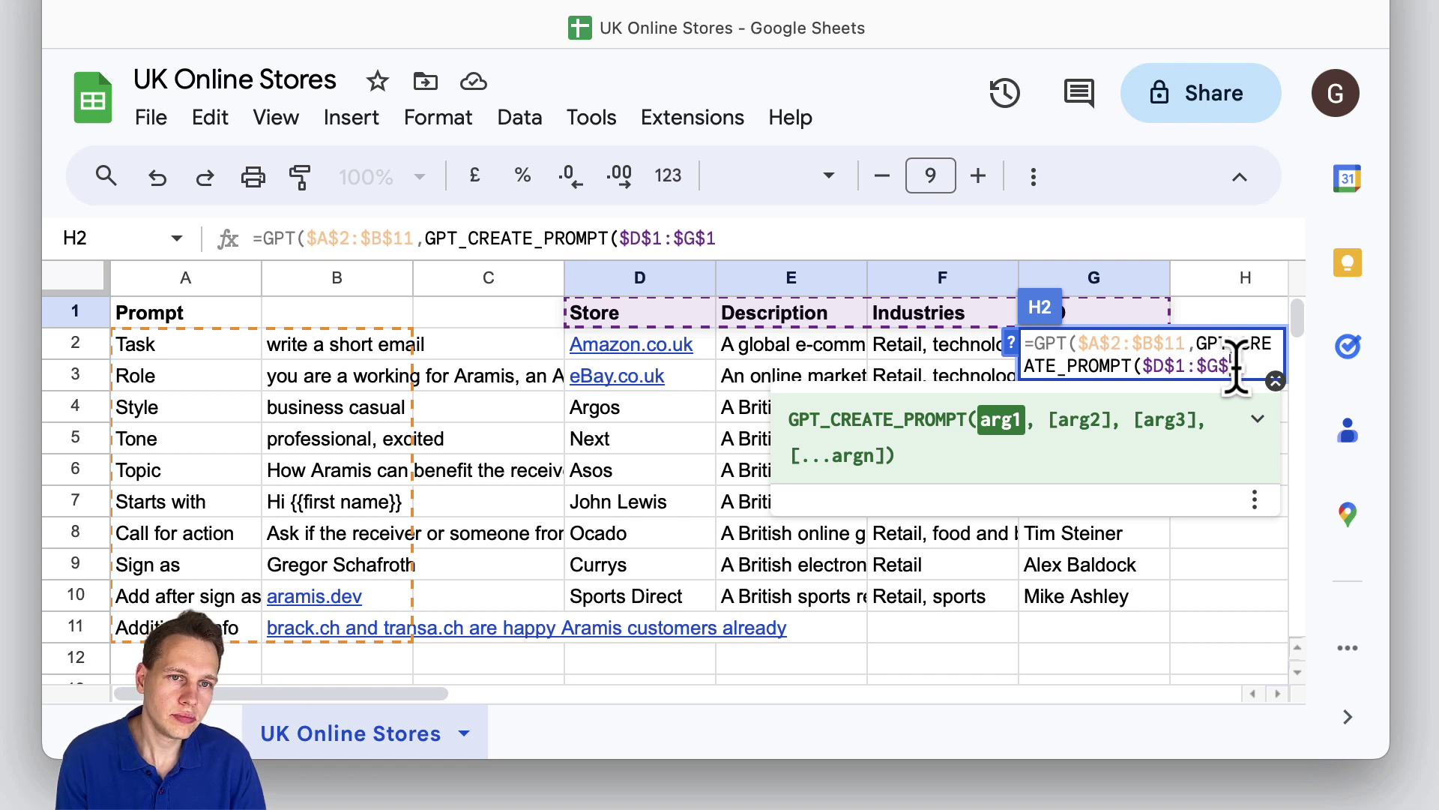
type(",")
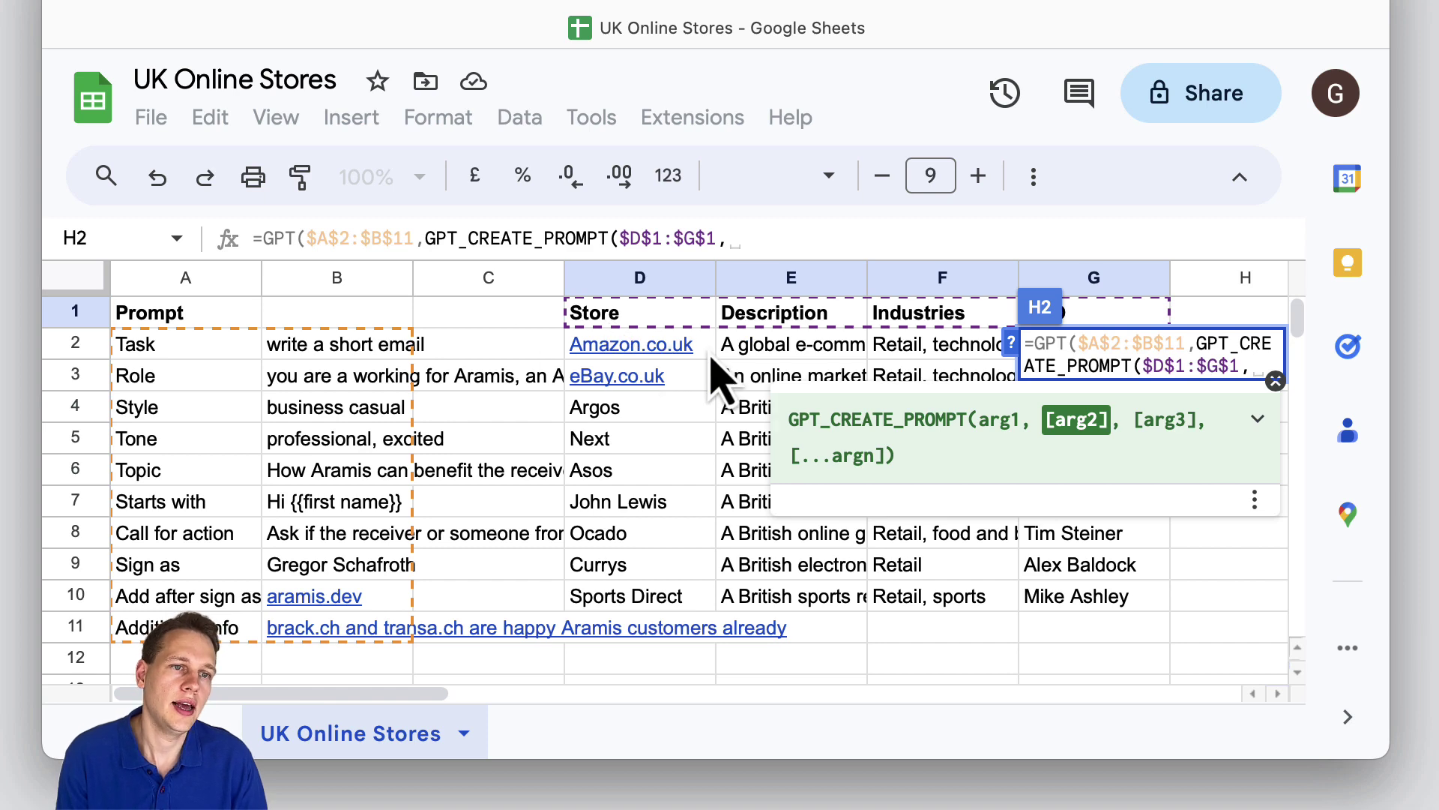
Add the Amazon.co.uk row D2:G2 as the second argument and close the formula.
left_click_drag(708, 349, 1054, 348)
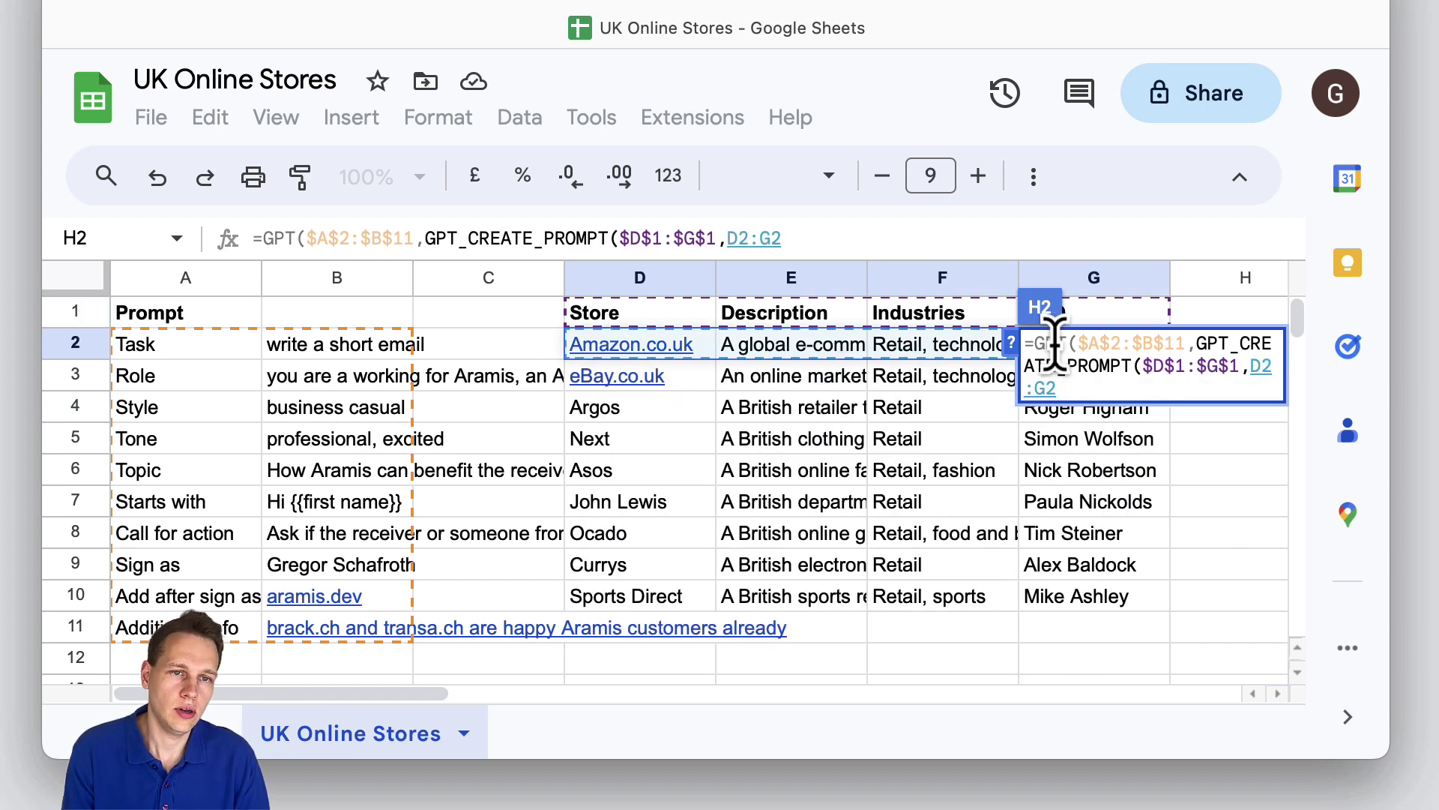
type(")")
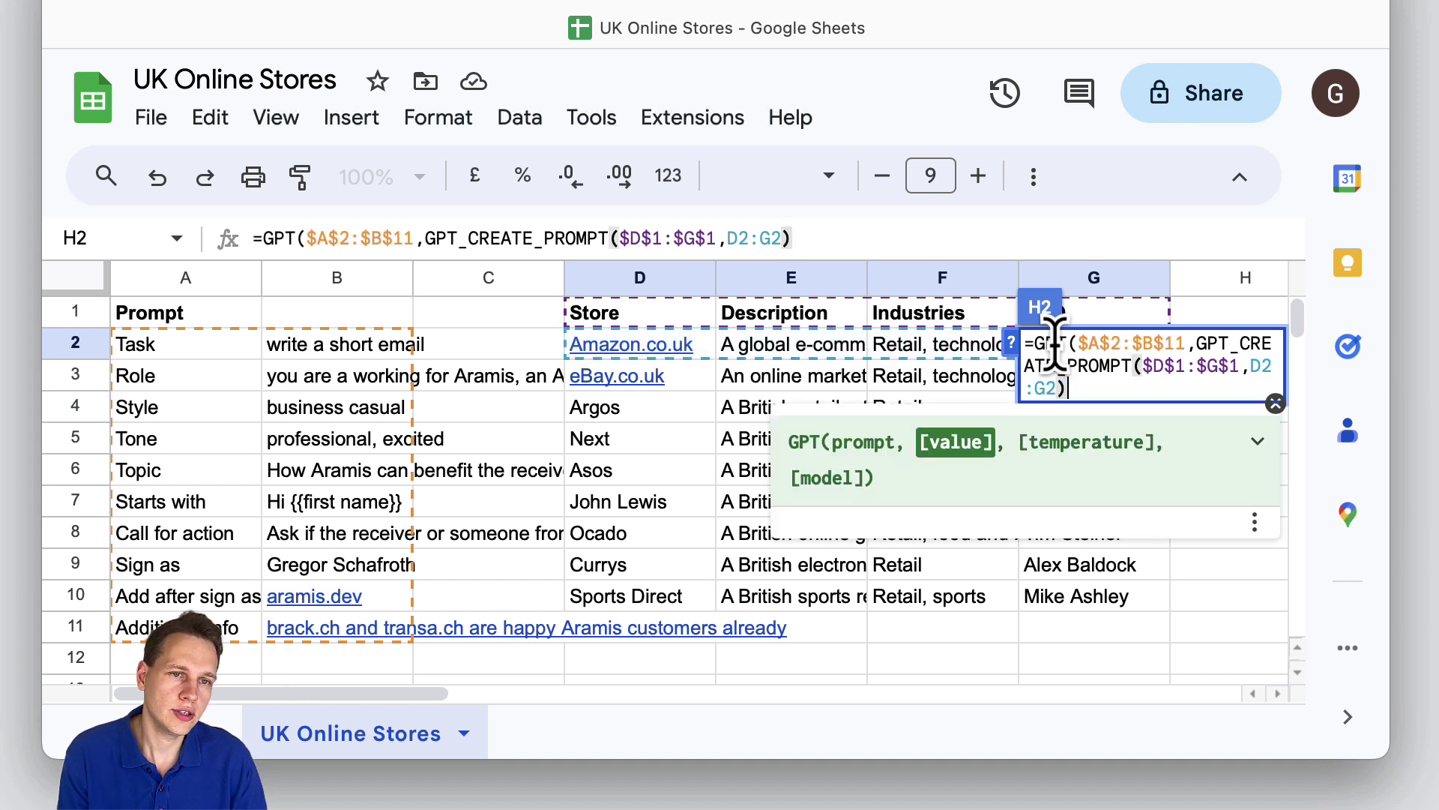
key("Return")
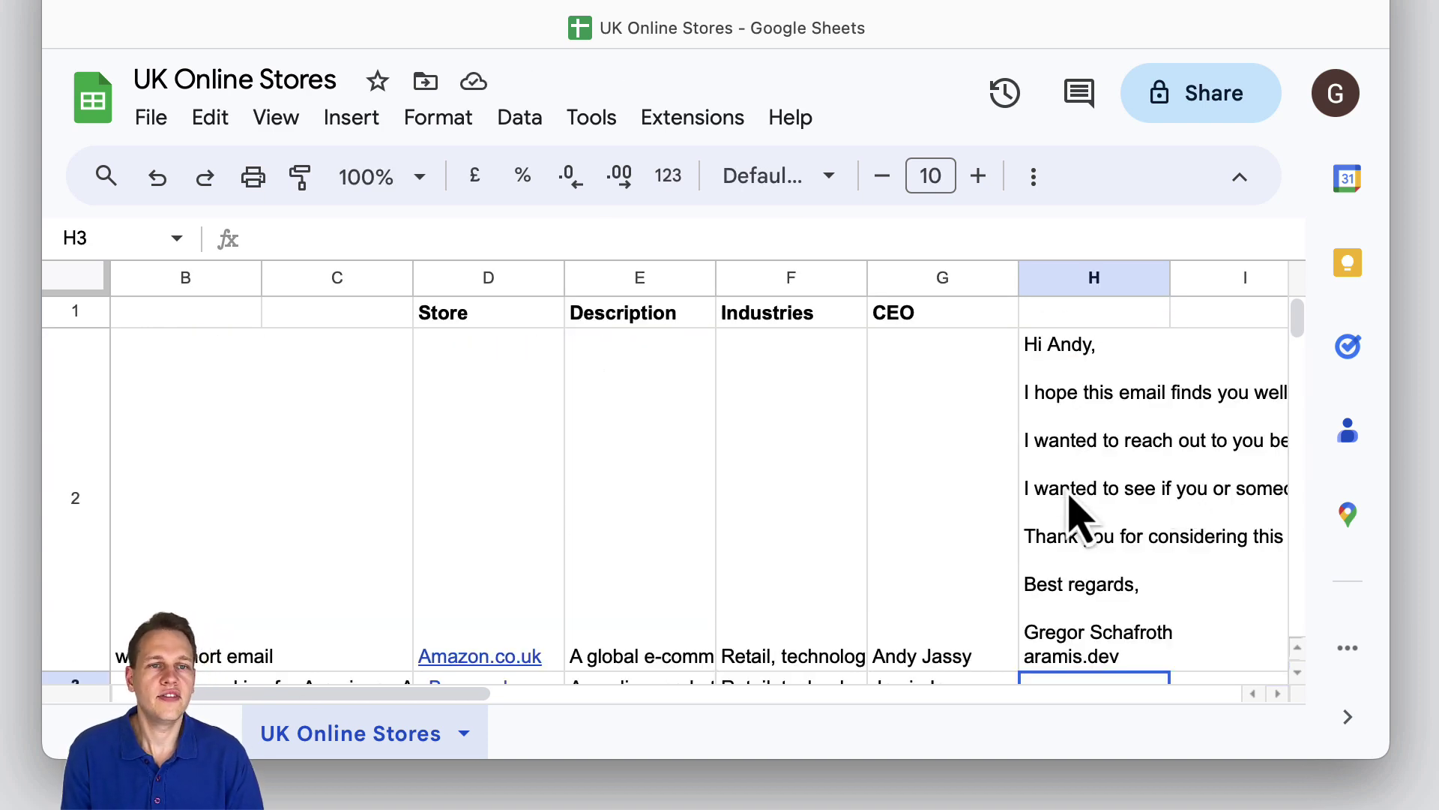
scroll(1072, 517, "right", 10)
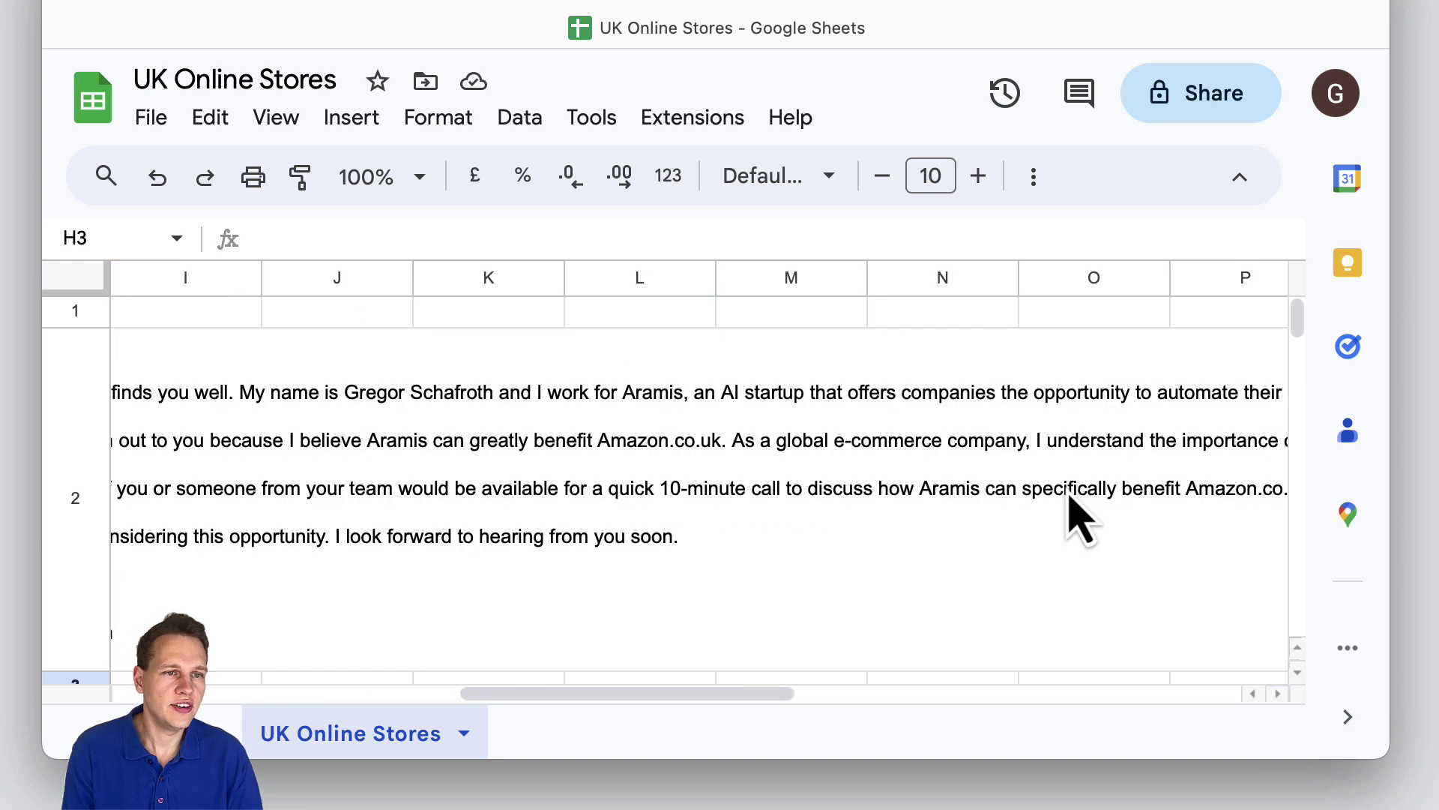
scroll(728, 484, "left", 3)
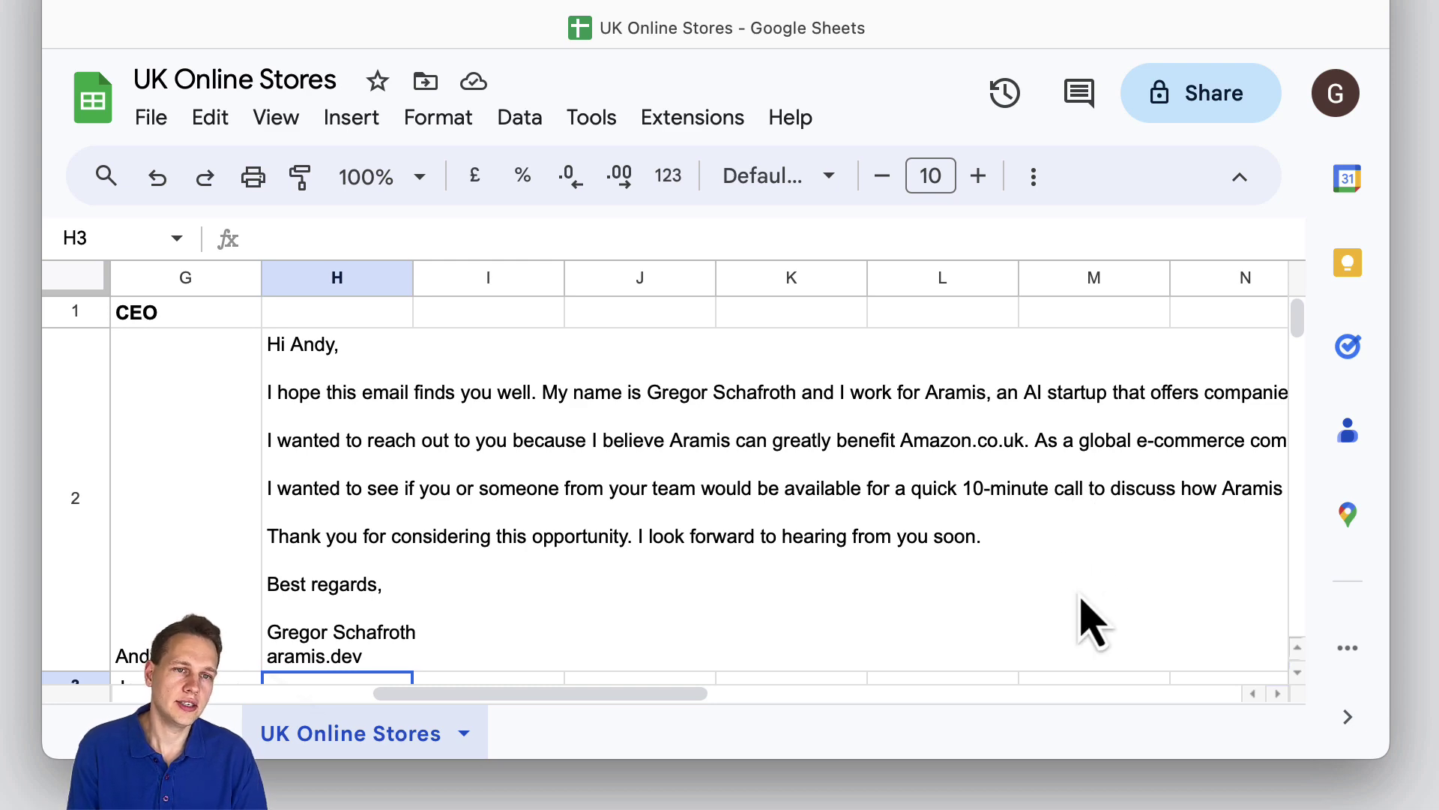
scroll(1087, 622, "right", 10)
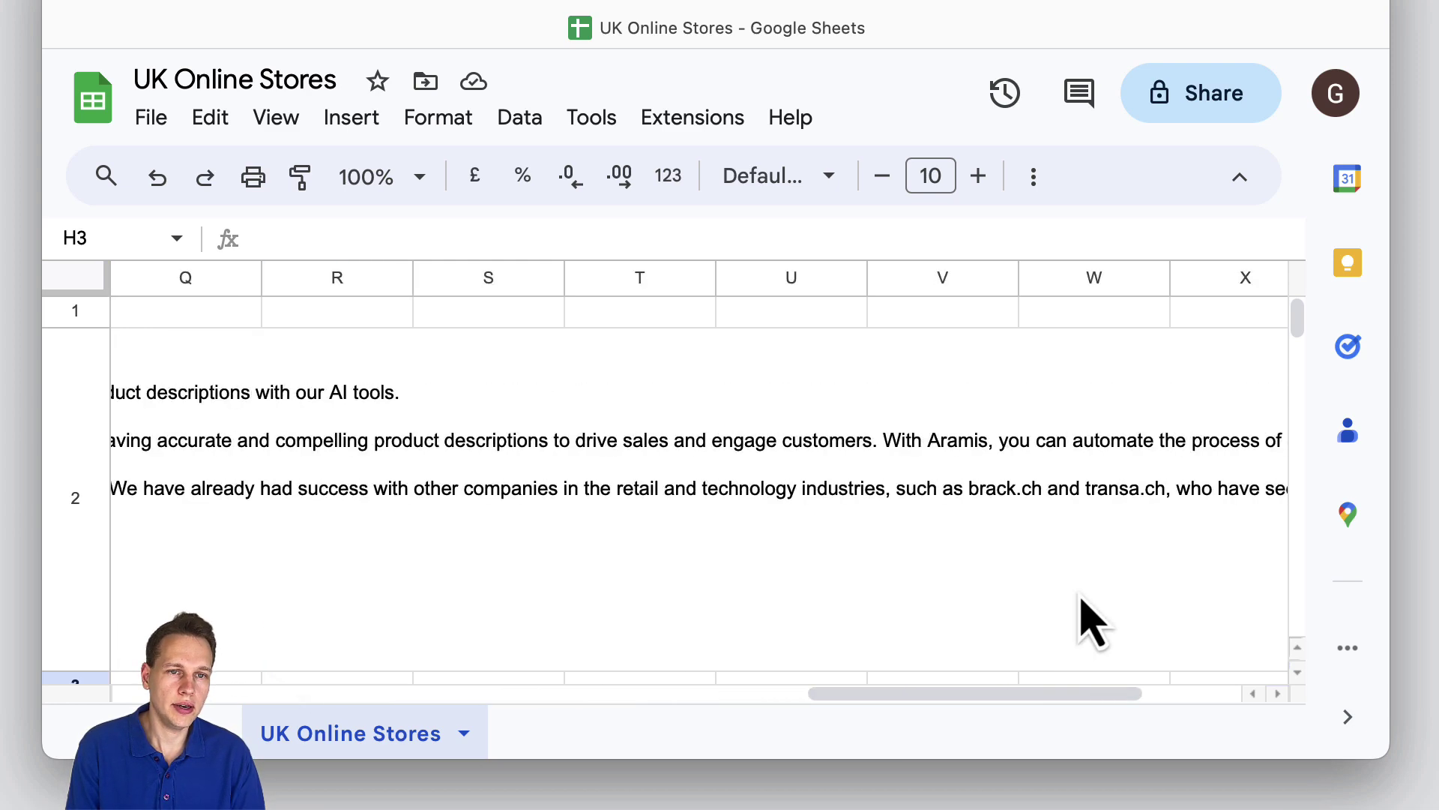
scroll(1088, 622, "left", 10)
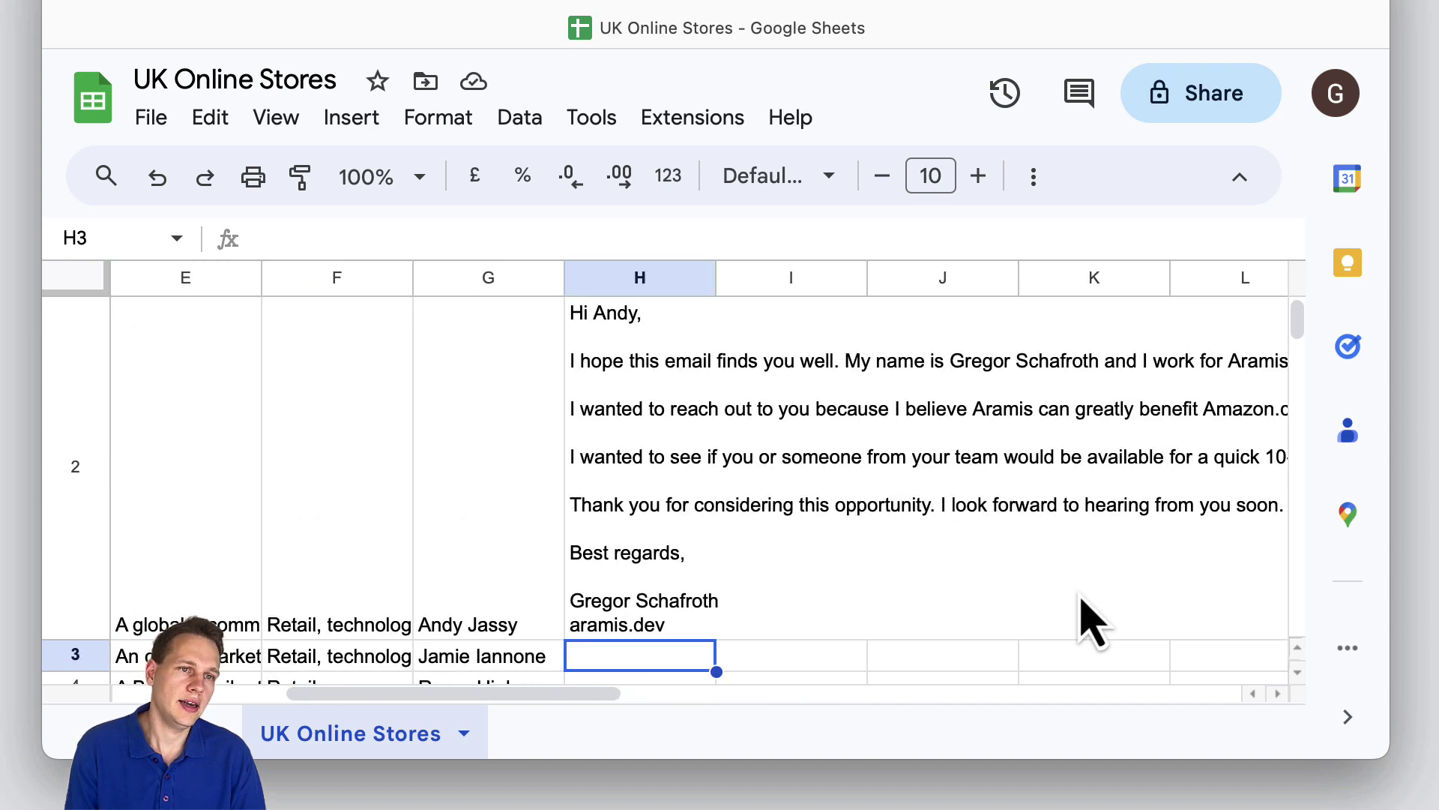
scroll(1087, 622, "left", 2)
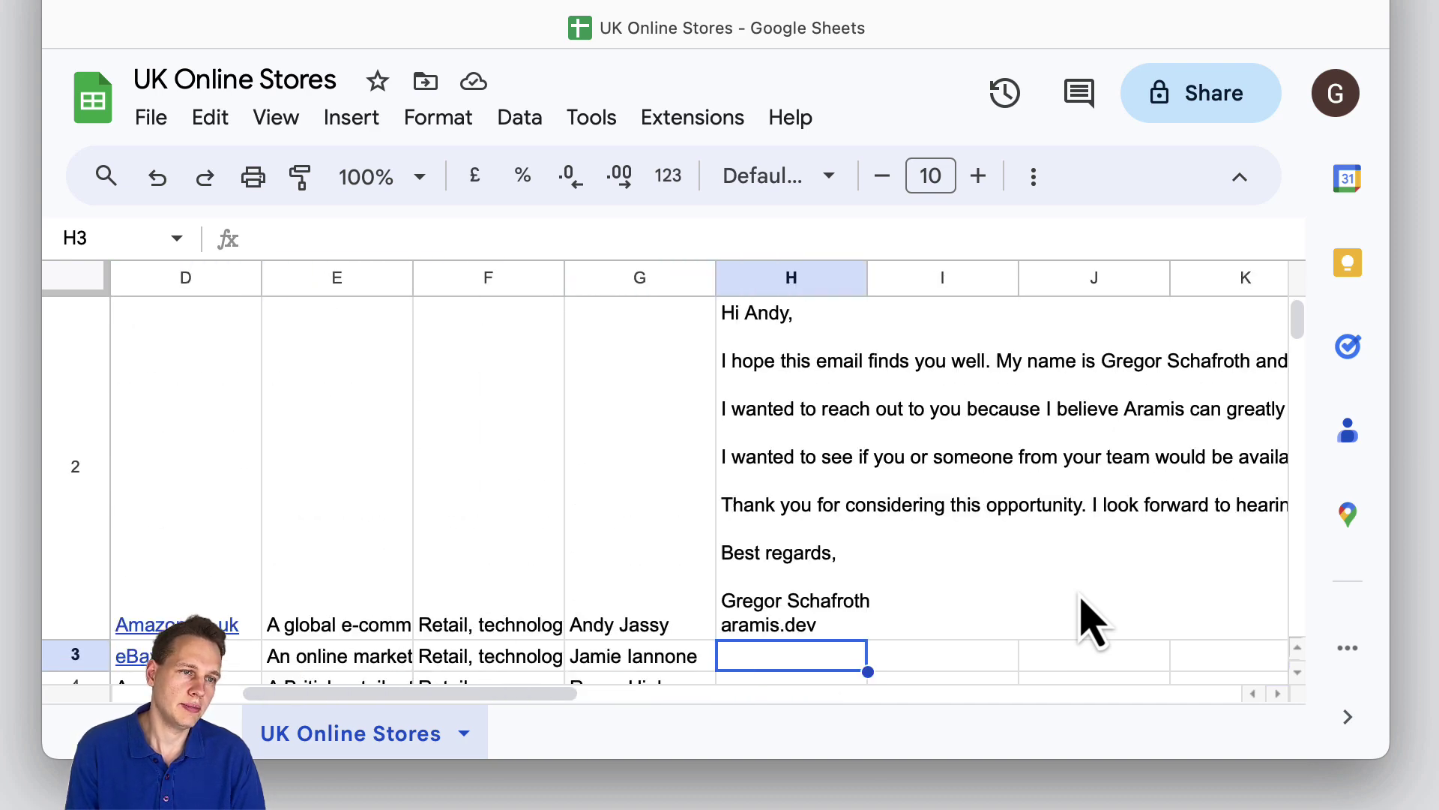
Shrink all rows to a uniform small height and fill H2's email formula down to H10.
left_click(93, 289)
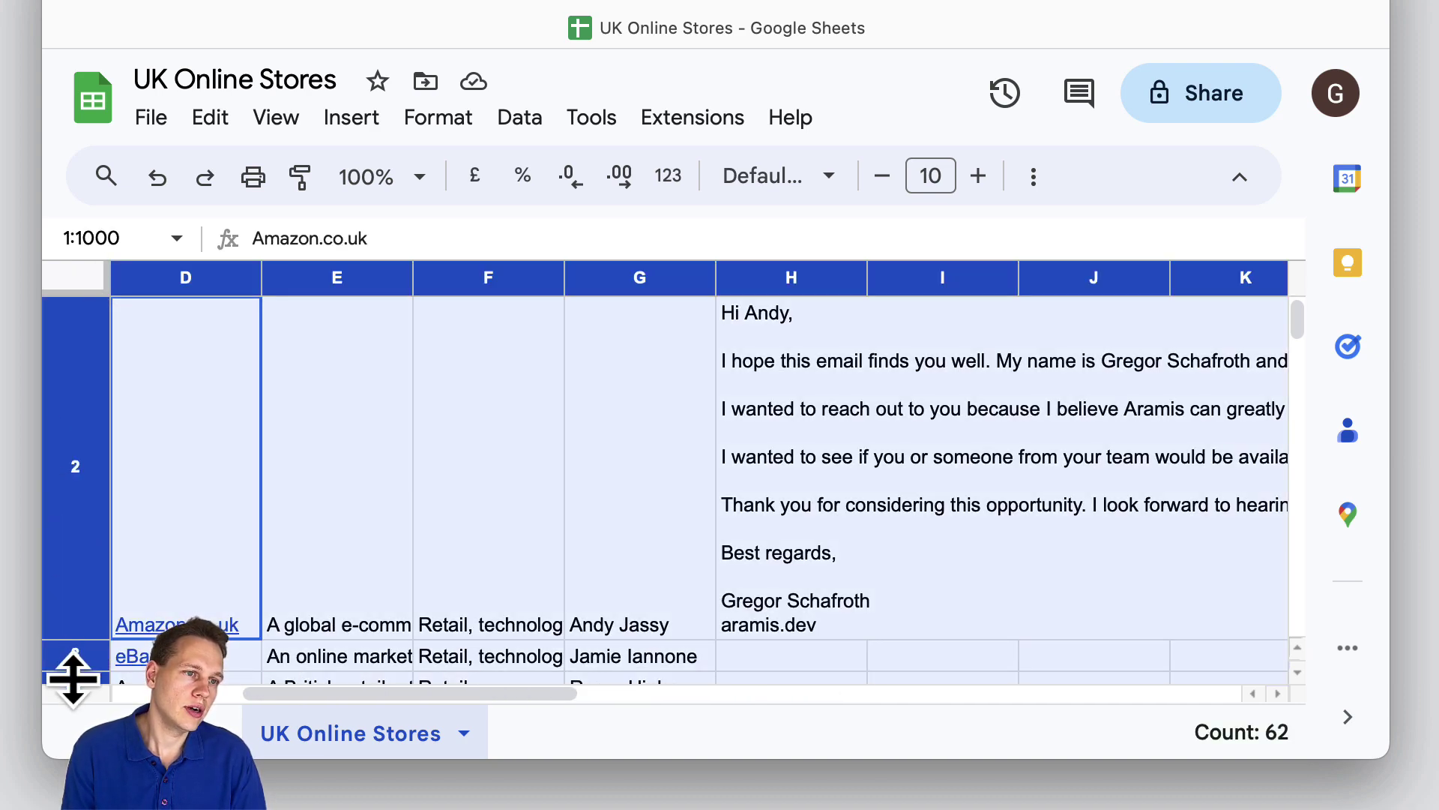
left_click_drag(73, 671, 70, 661)
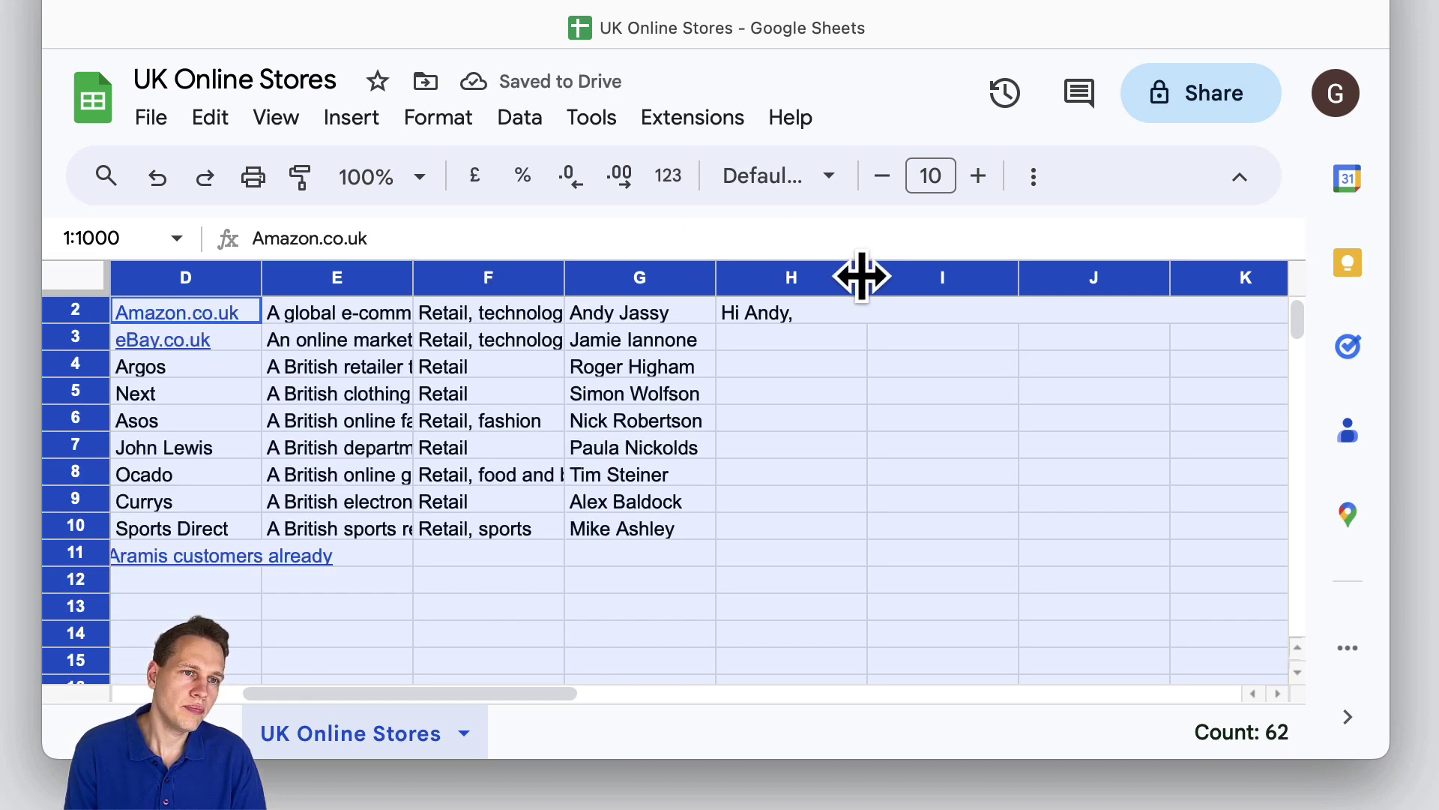
scroll(772, 371, "up", 1)
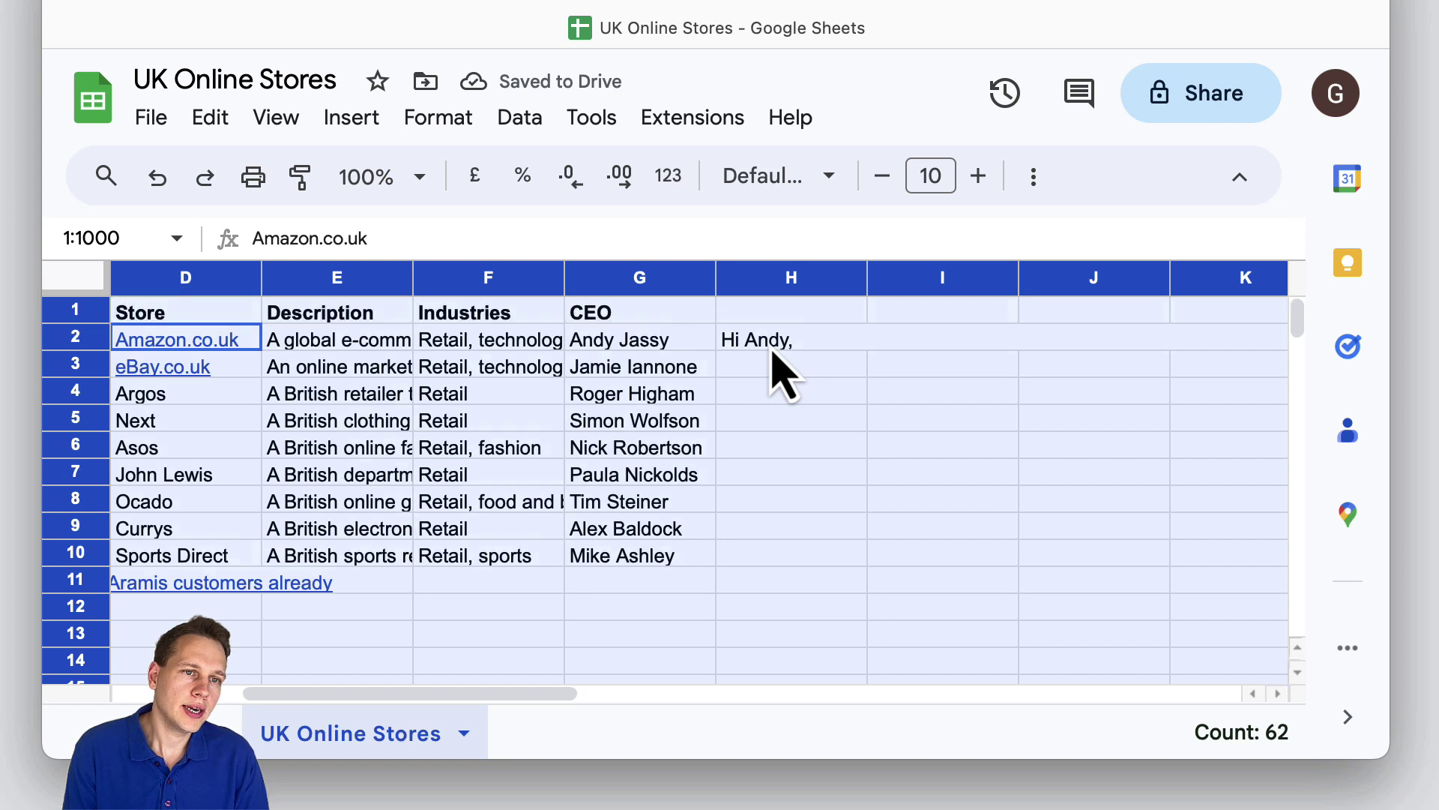
left_click(774, 346)
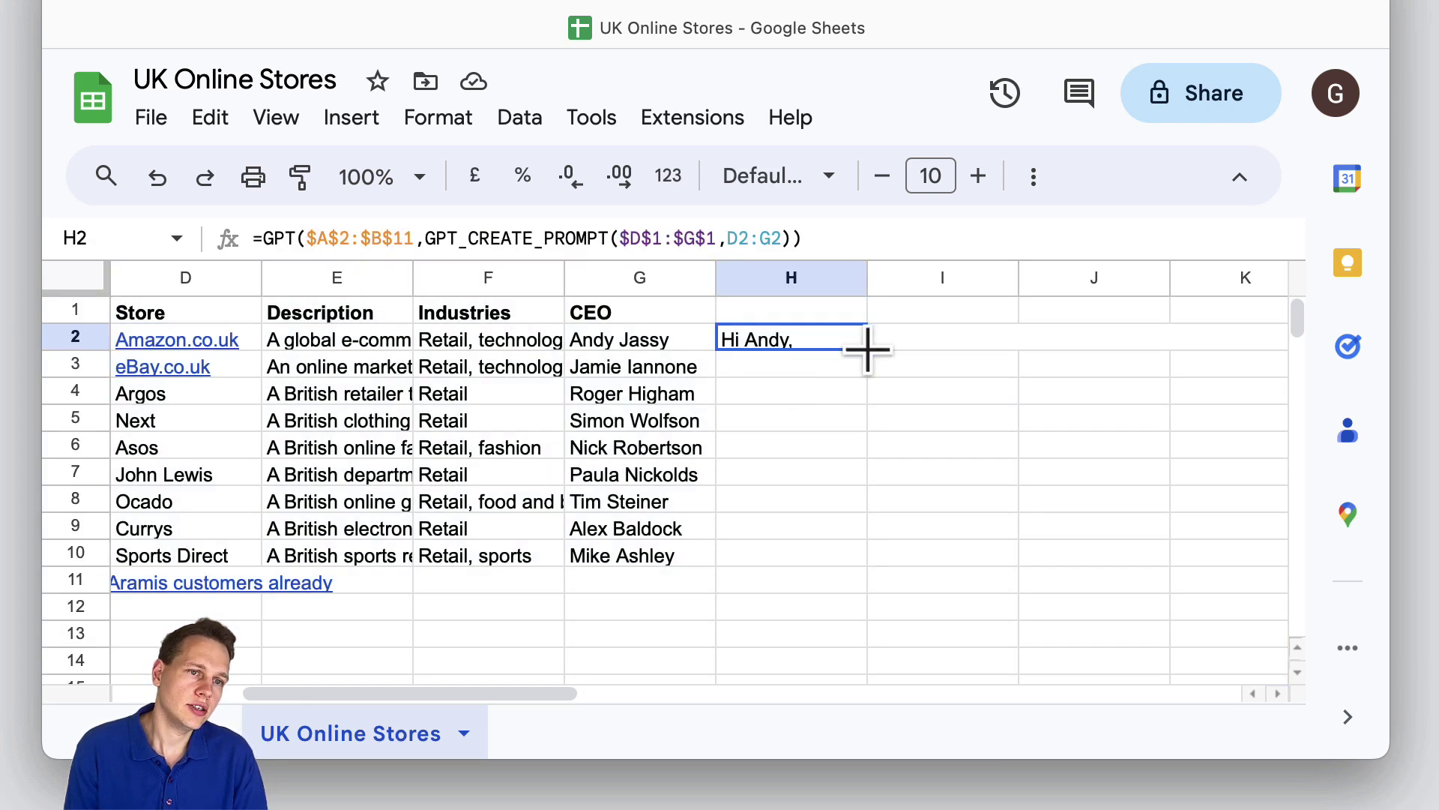
left_click_drag(867, 348, 825, 558)
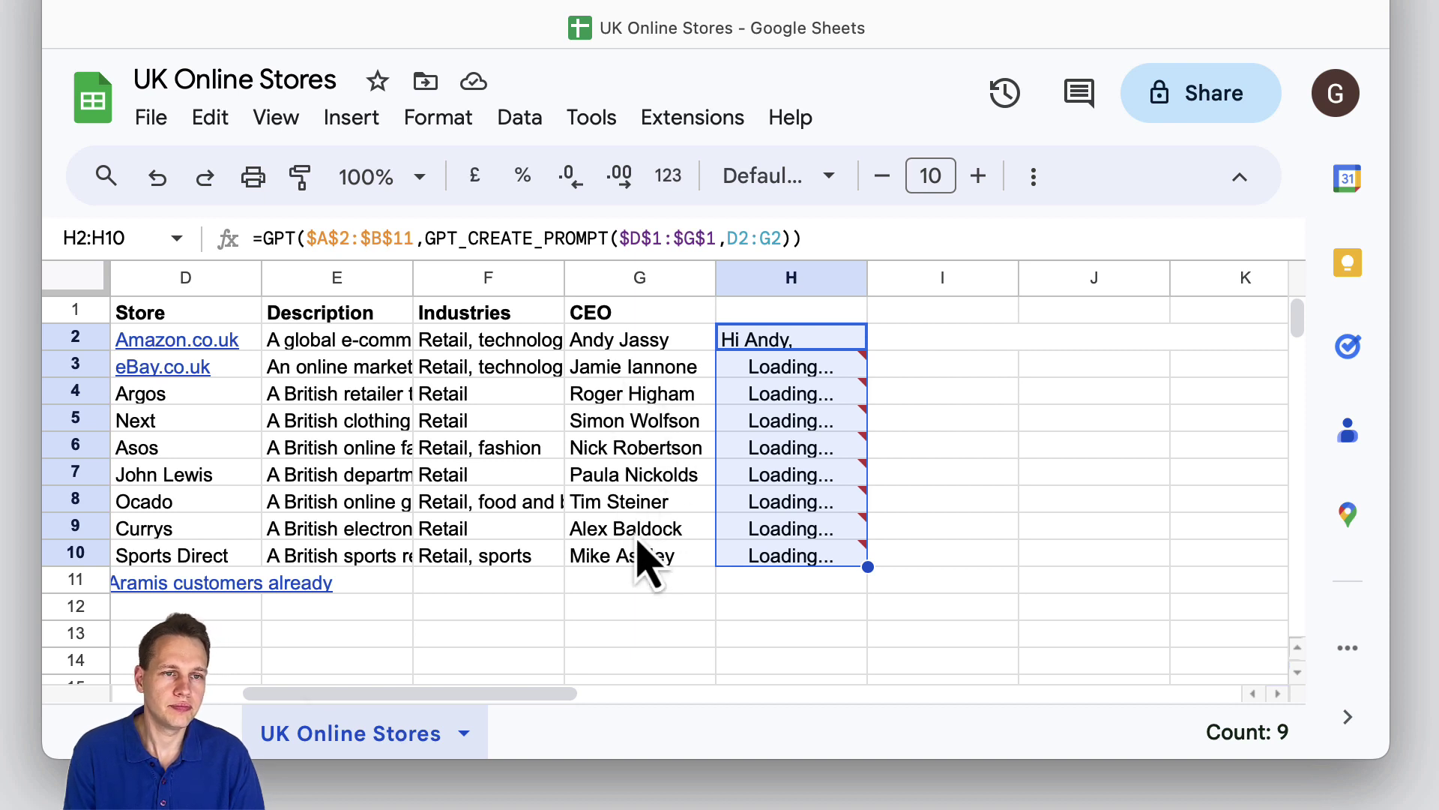
left_click(750, 501)
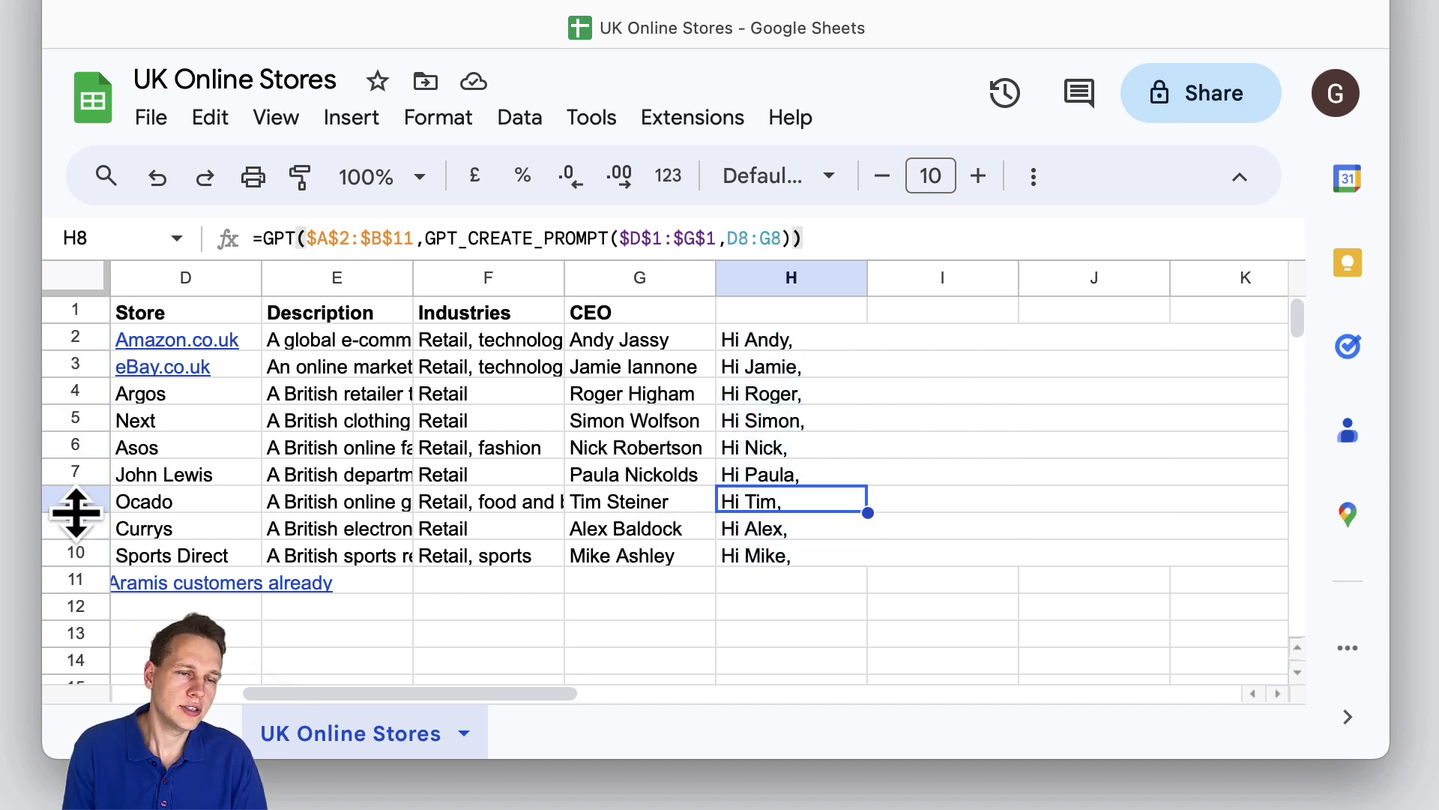
double_click(76, 512)
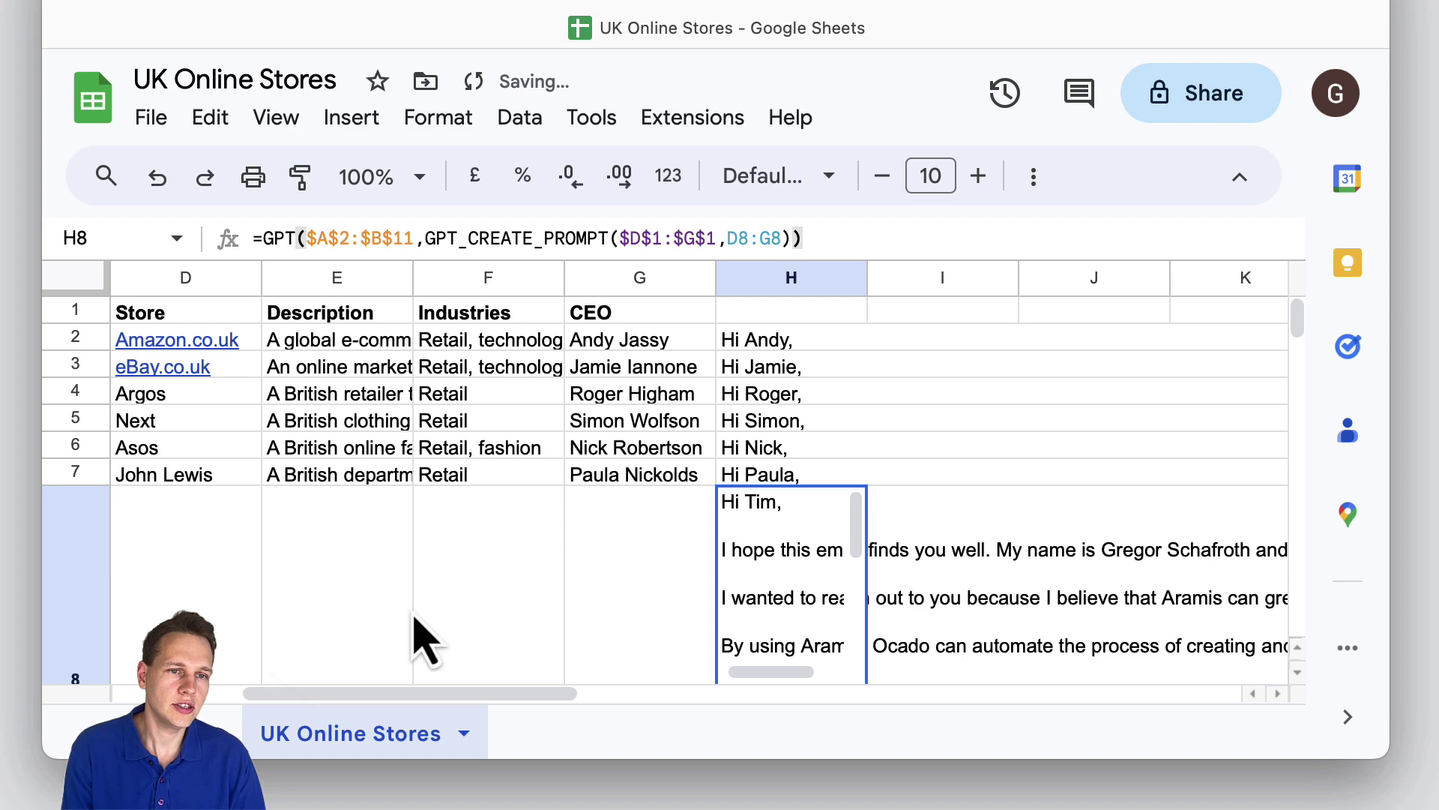
scroll(420, 637, "down", 2)
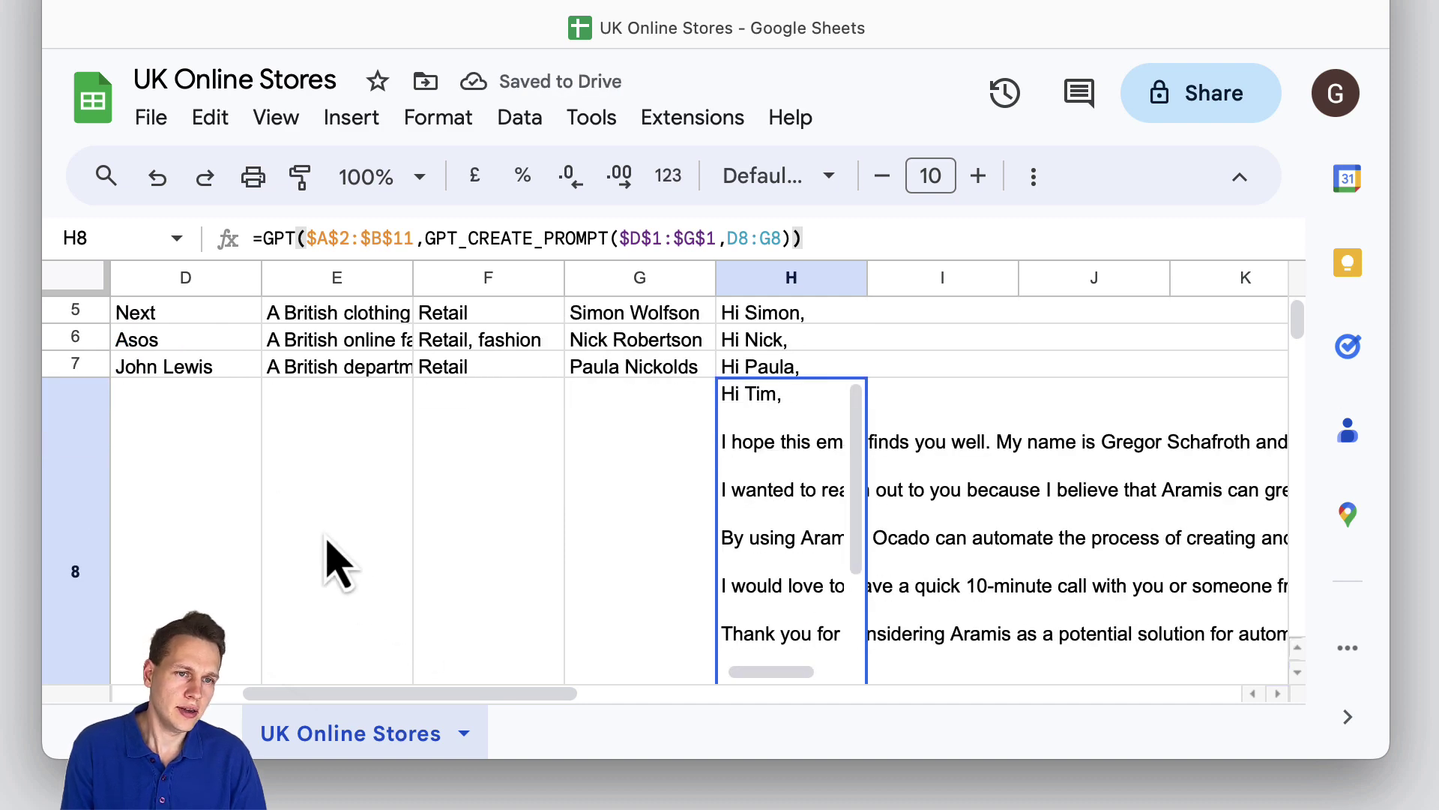
left_click(47, 285)
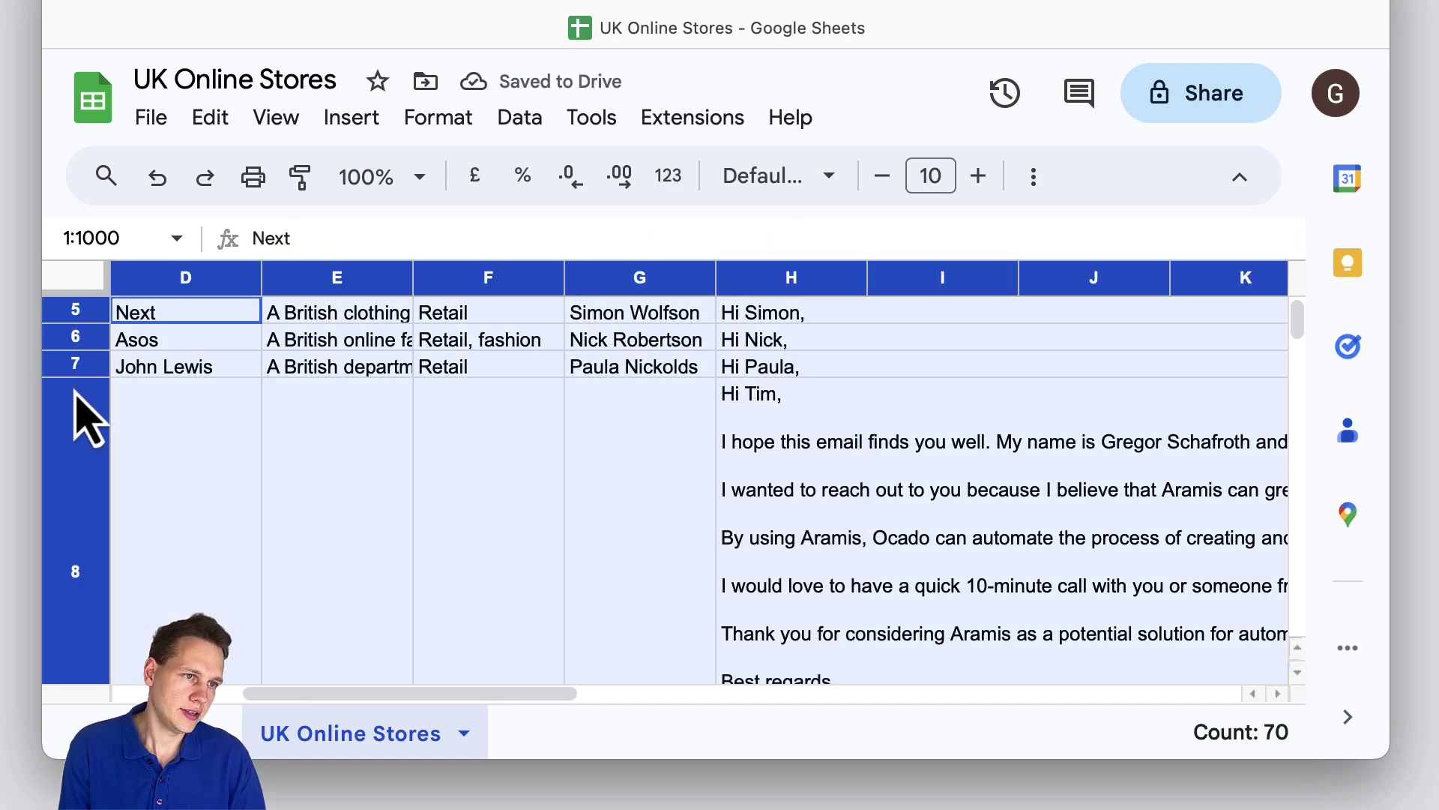
left_click_drag(72, 377, 71, 382)
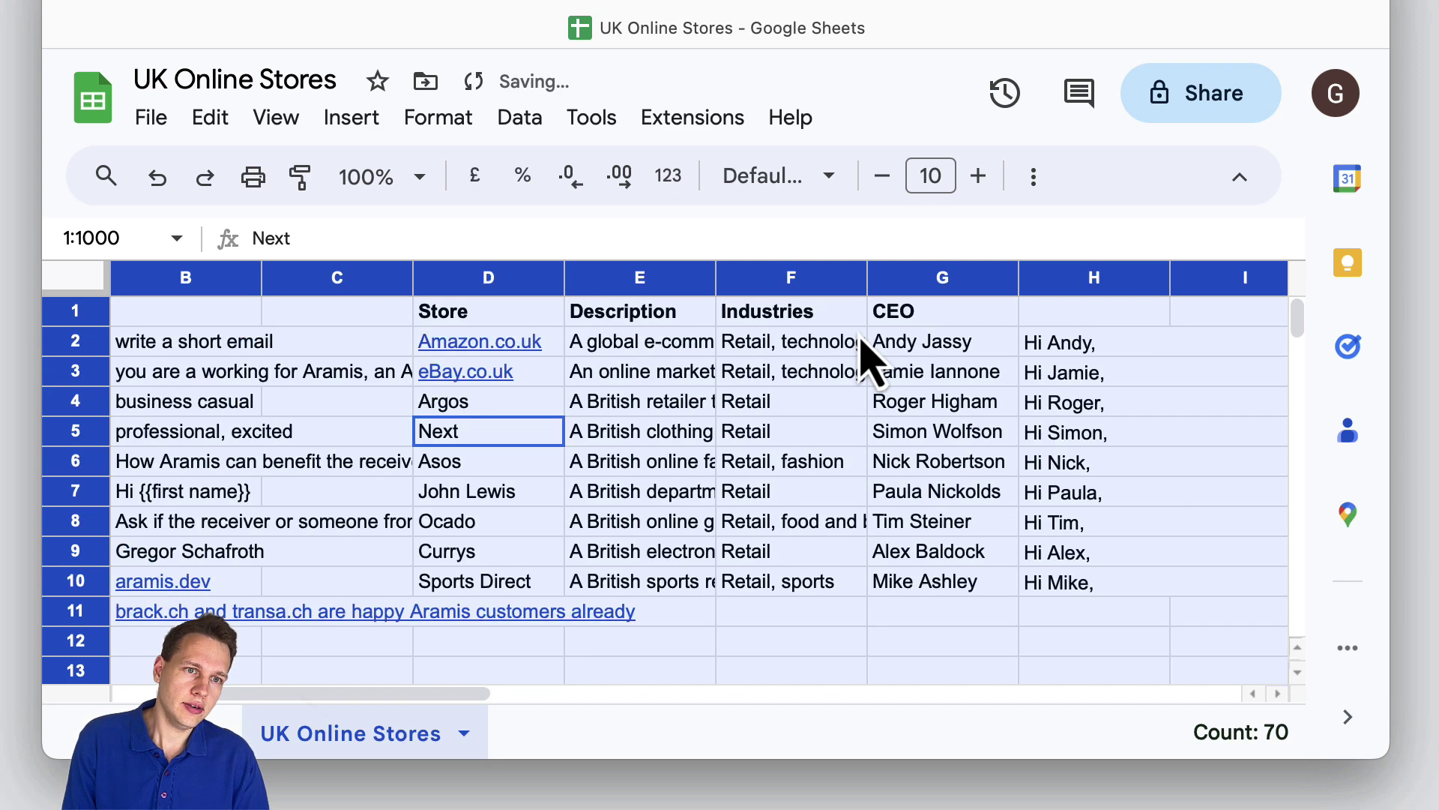
Label H1 'Mail Body' and I1 'Subject', and make both headers bold.
left_click(1064, 323)
type("Mail Bodz")
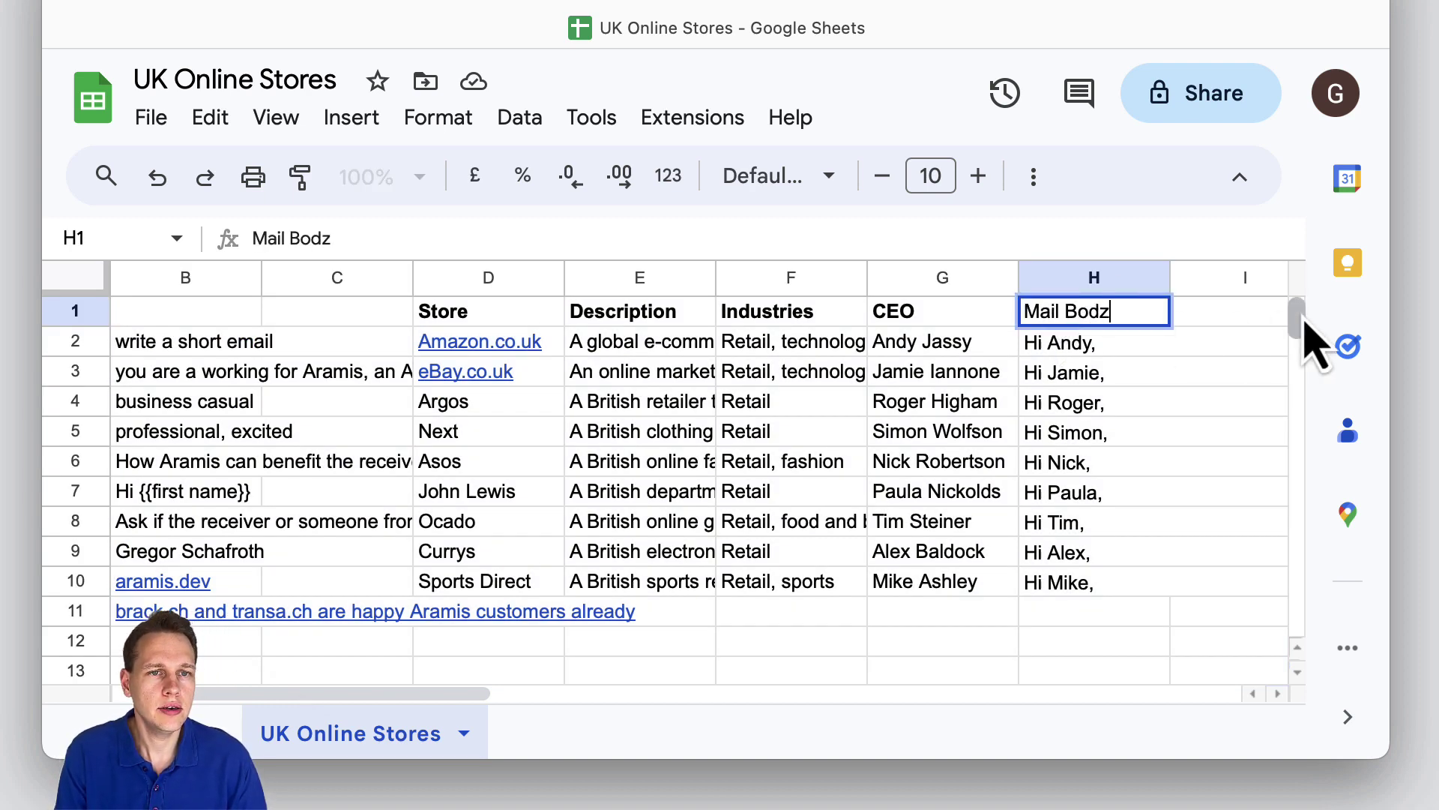
key("BackSpace")
type("y")
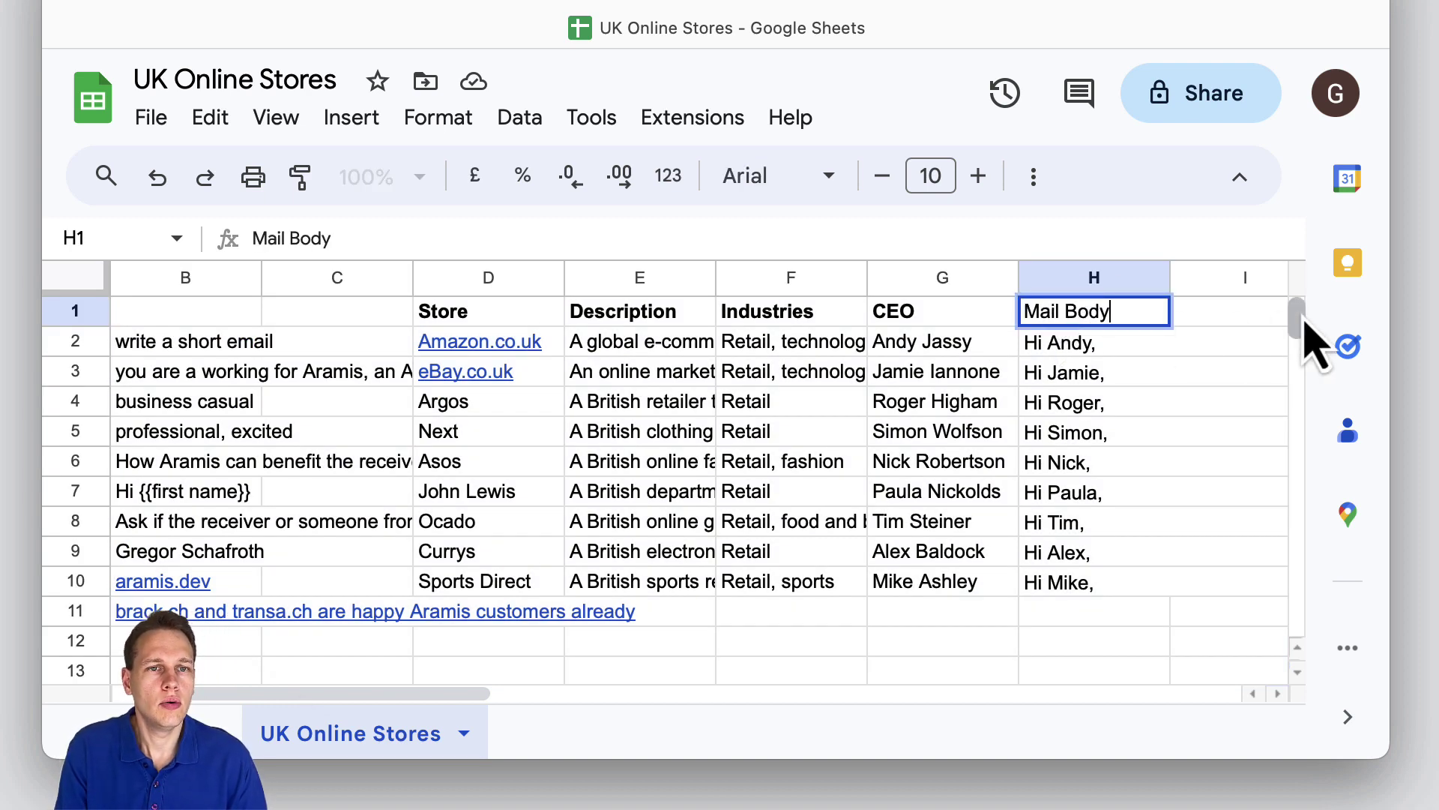
left_click(1239, 317)
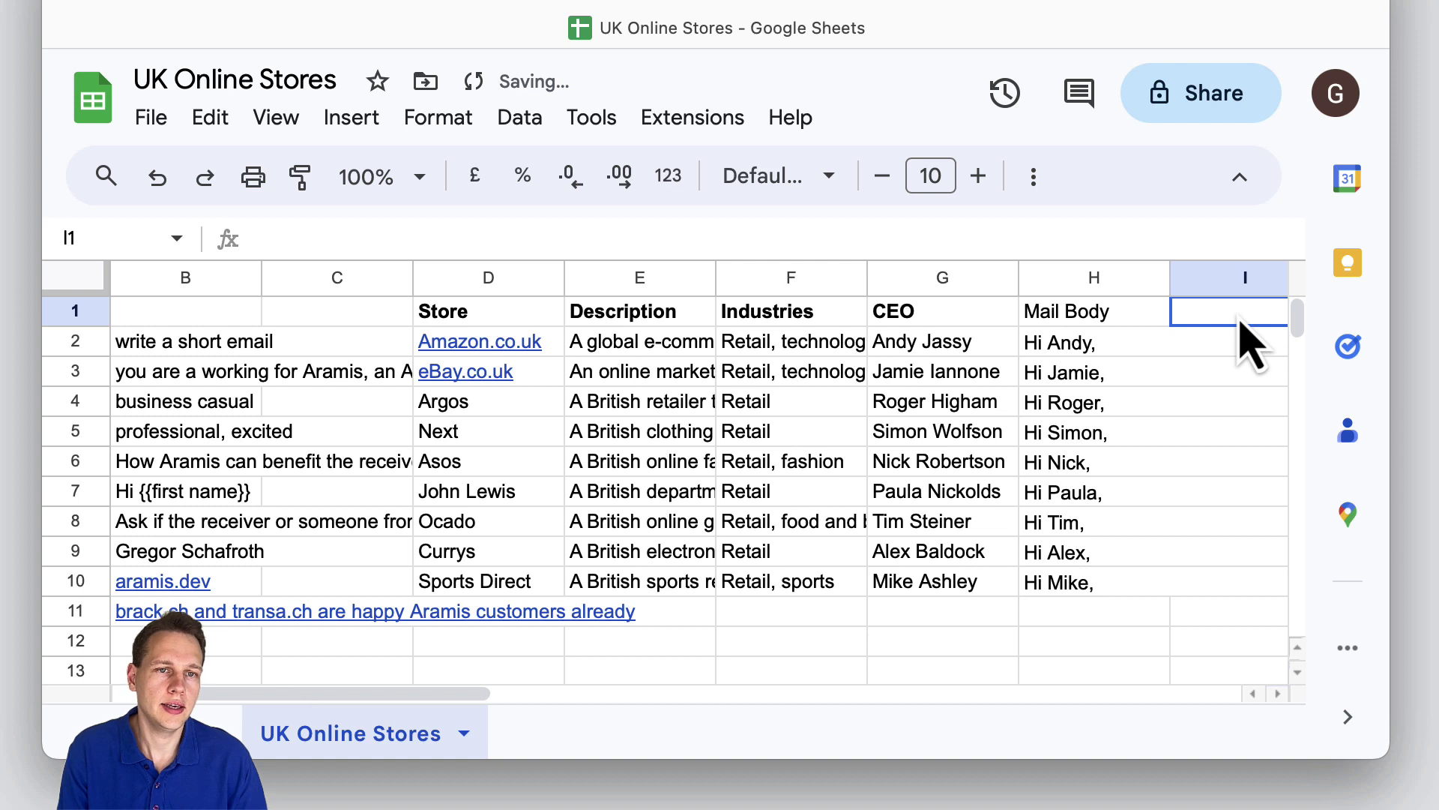
type("Subject")
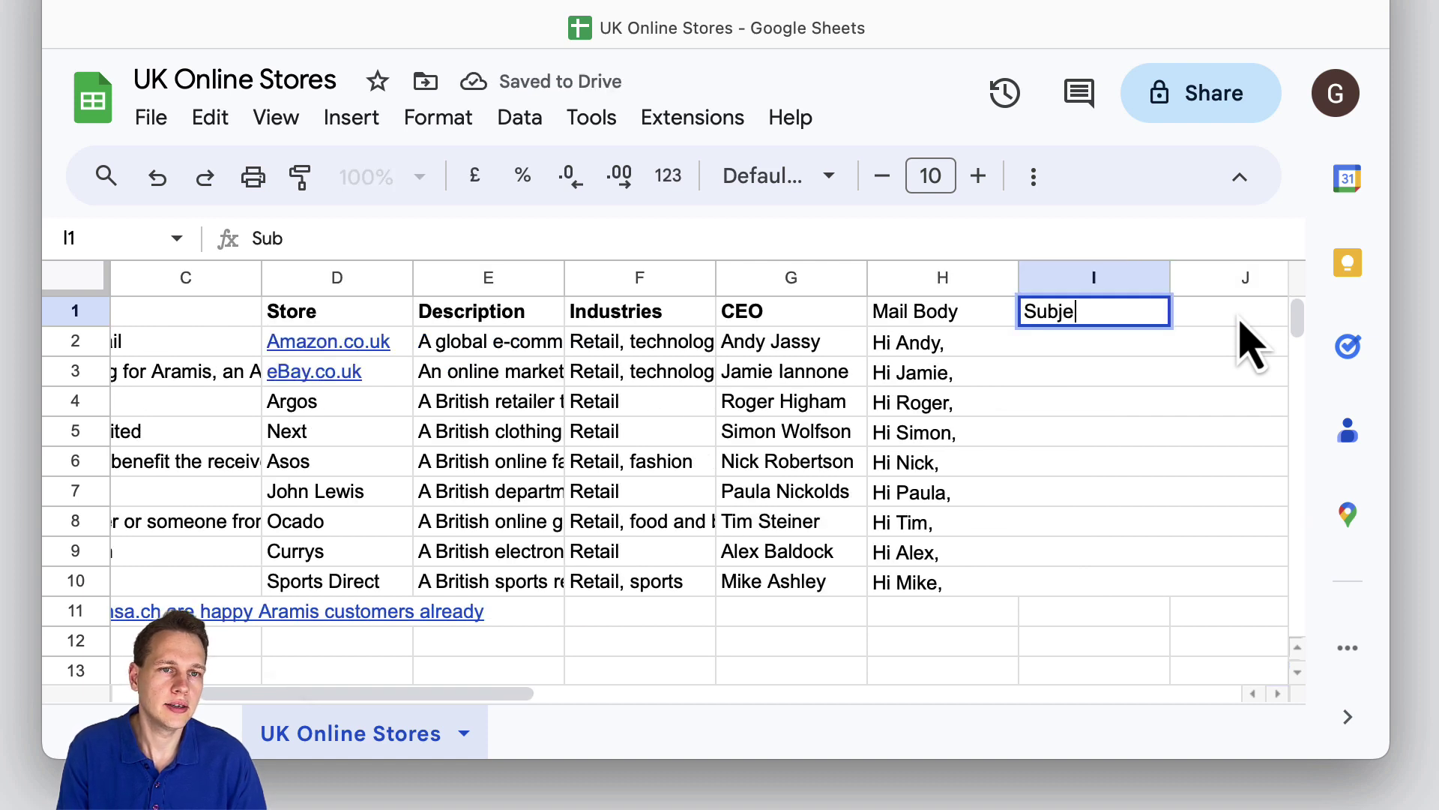
left_click(955, 321, "shift")
key("super+b")
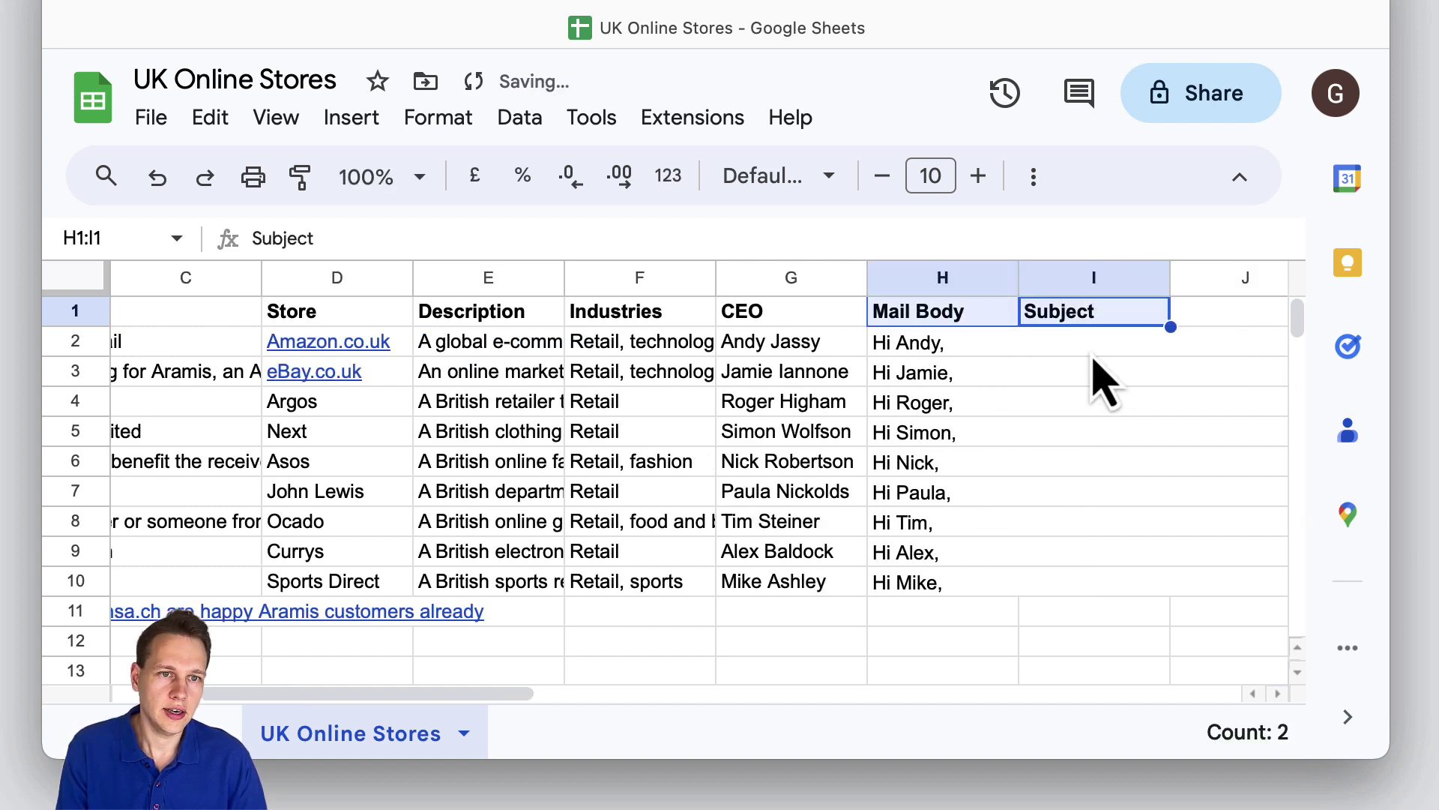
left_click(1097, 349)
Fill I2:I10 with =GPT("Write a subject line for",H2) subject lines.
type("=")
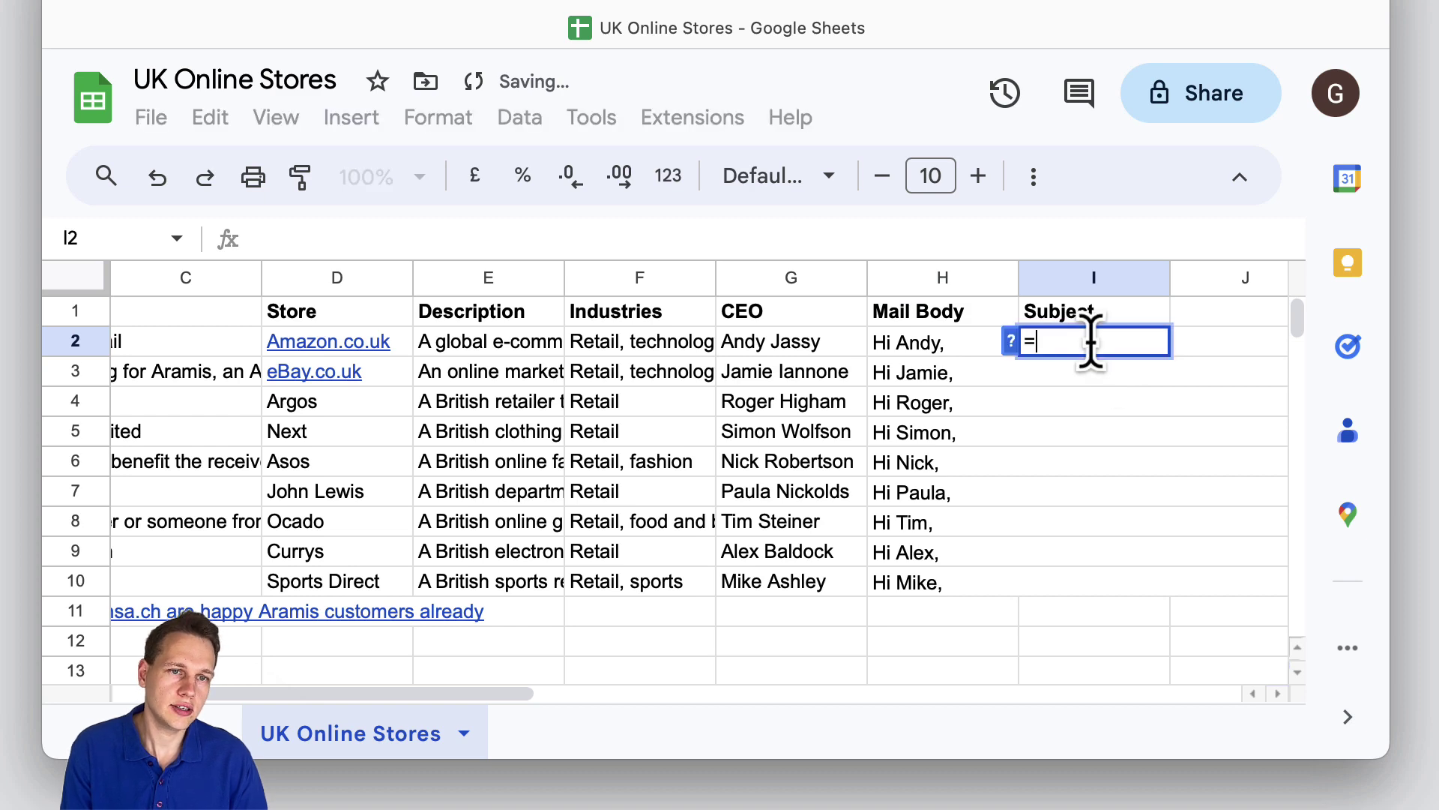
type("GPT")
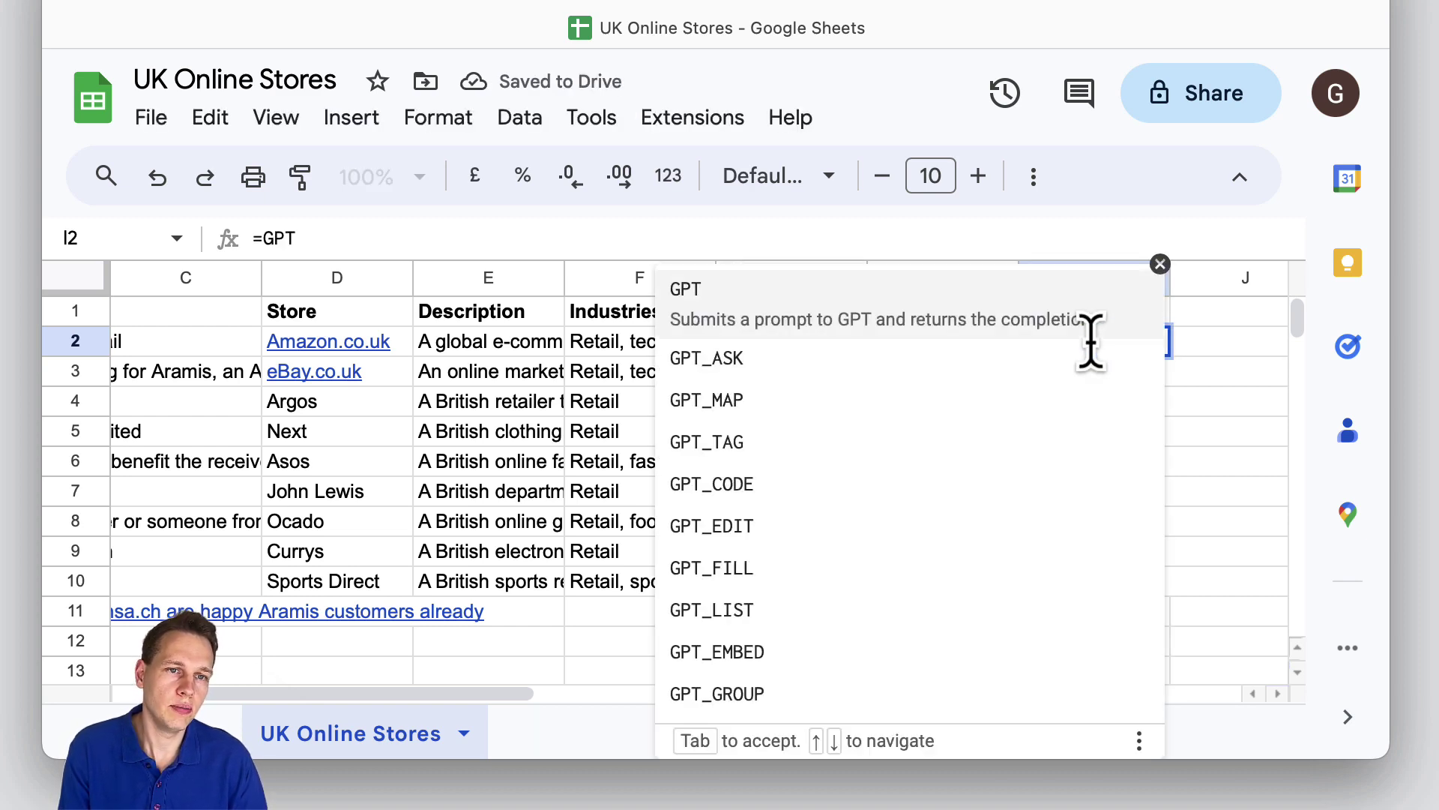
type("(")
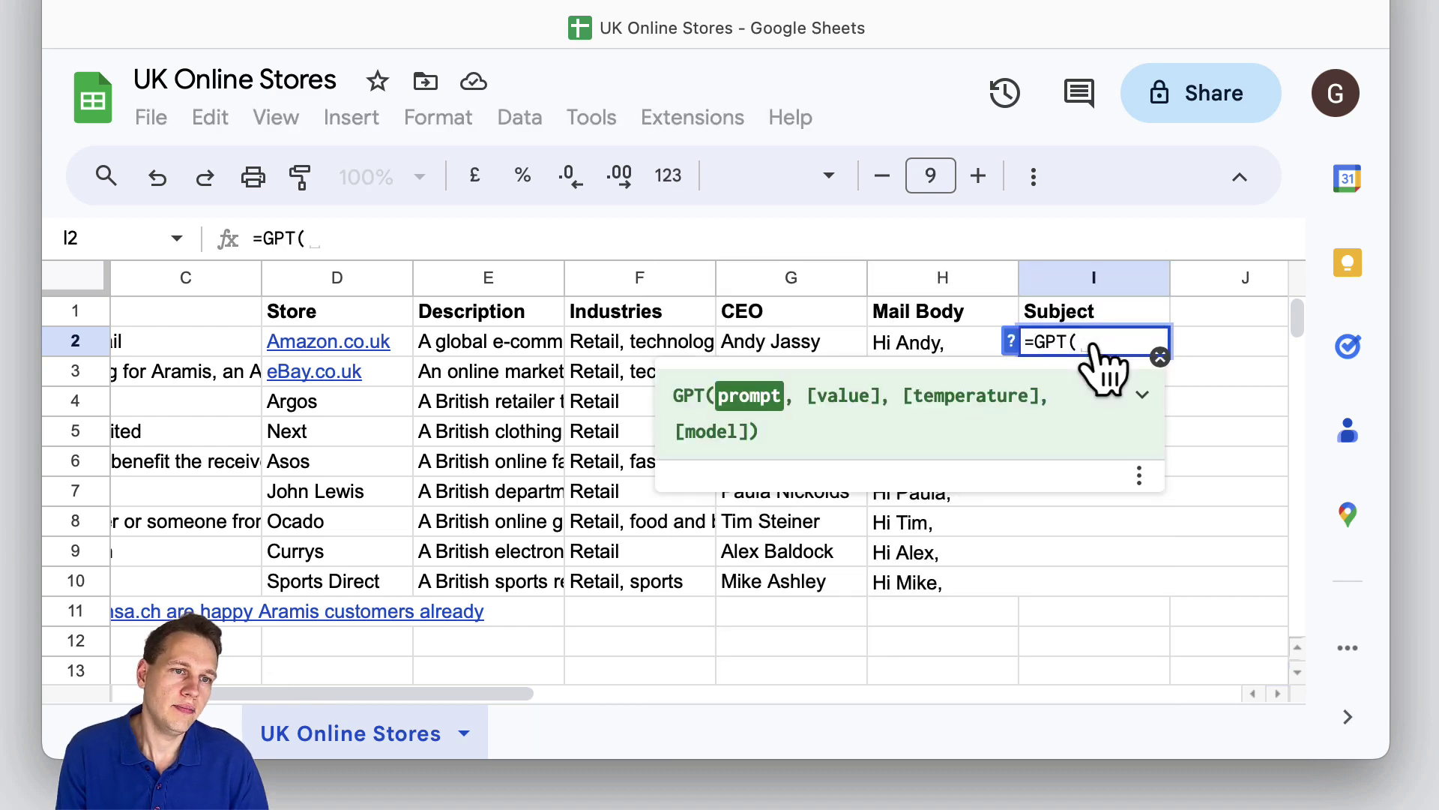
type("\"Write ")
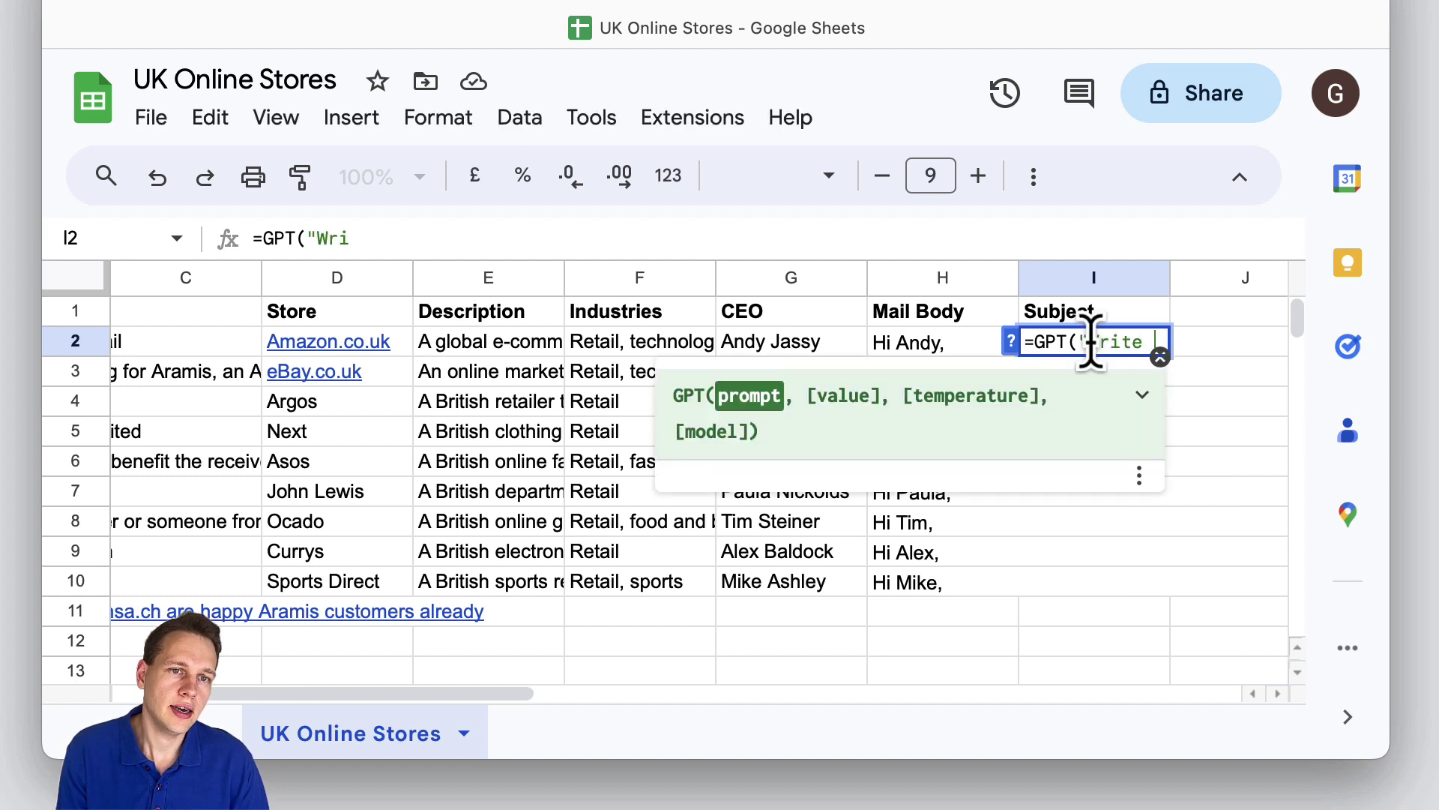
type("a subject lin")
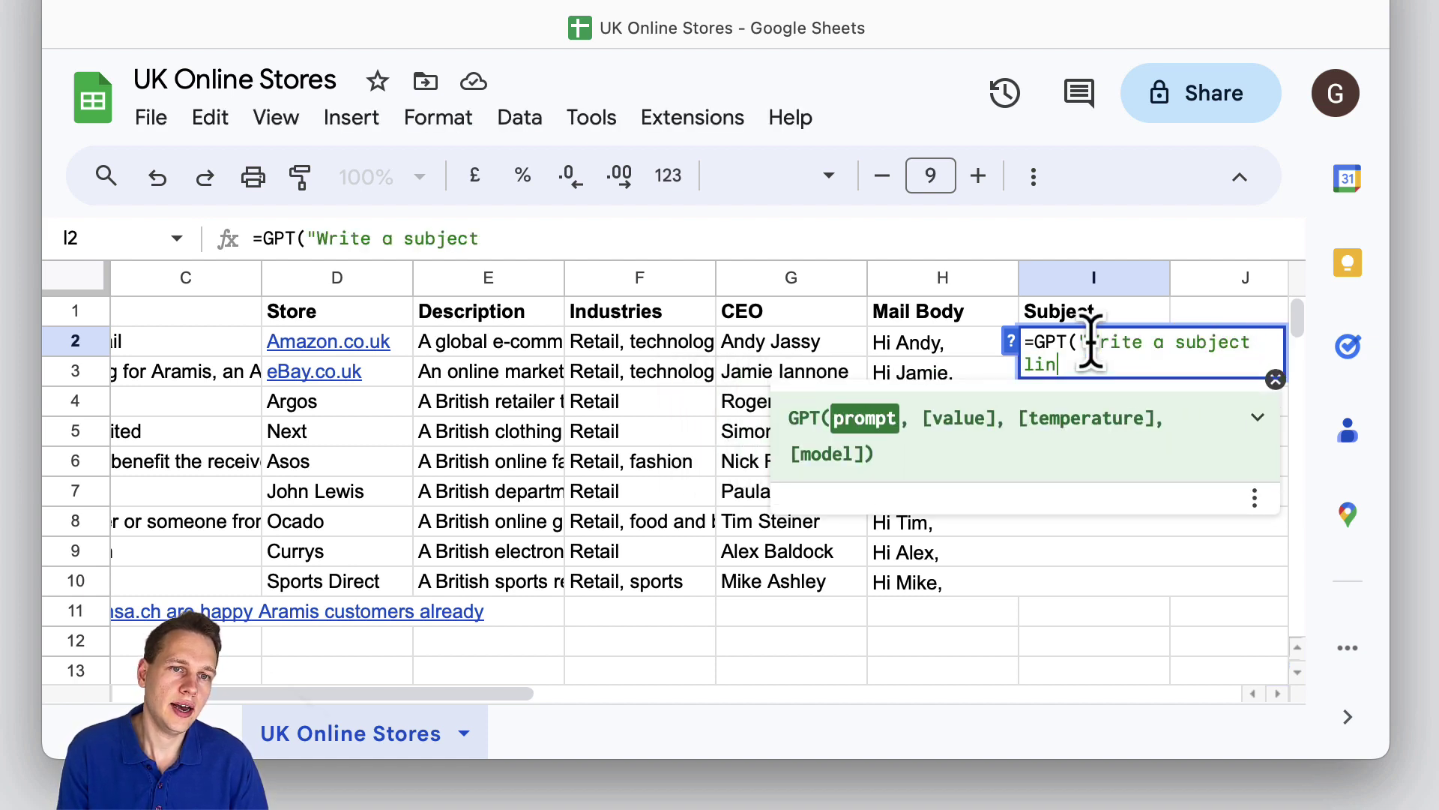
type("e for\",")
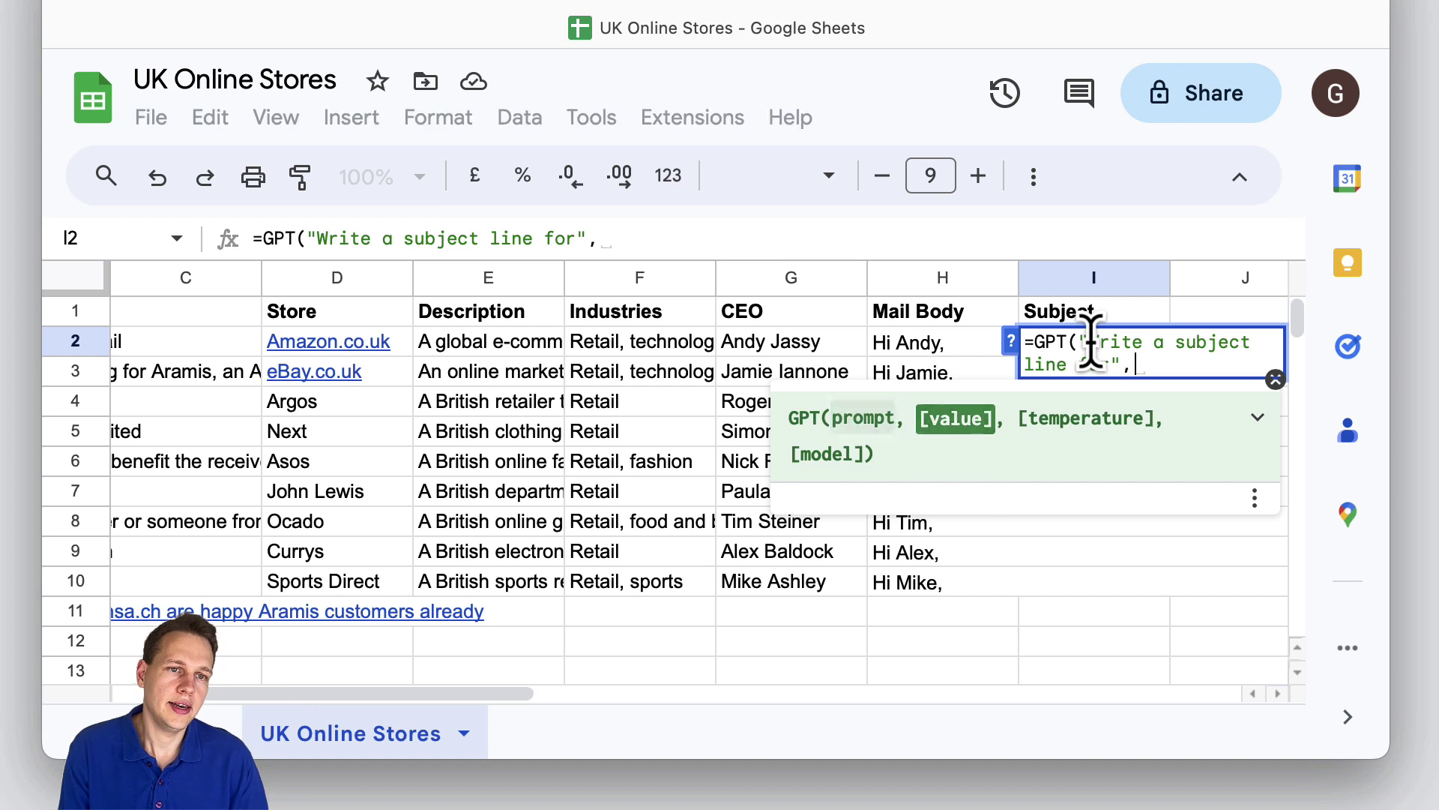
left_click(919, 351)
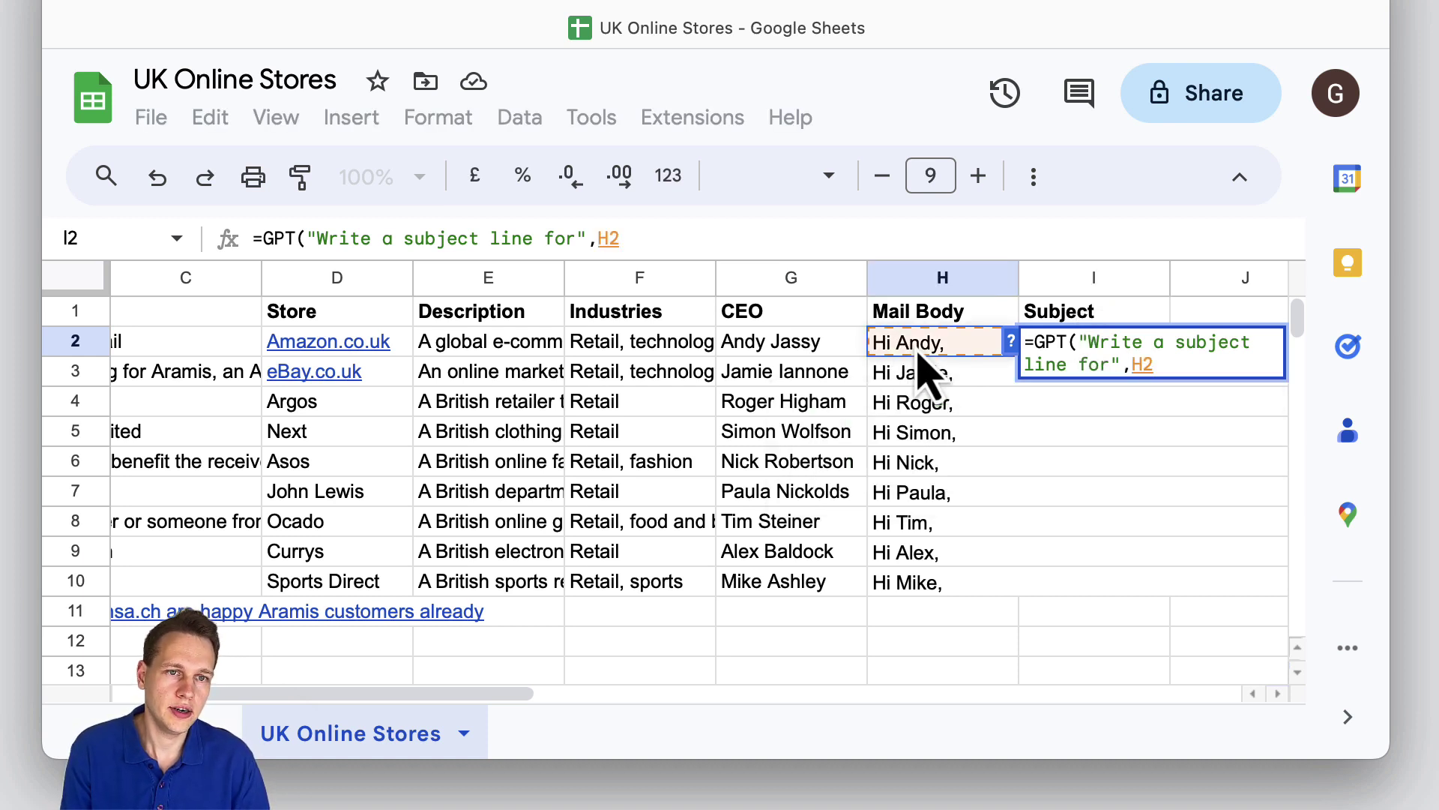
type(")")
key("Return")
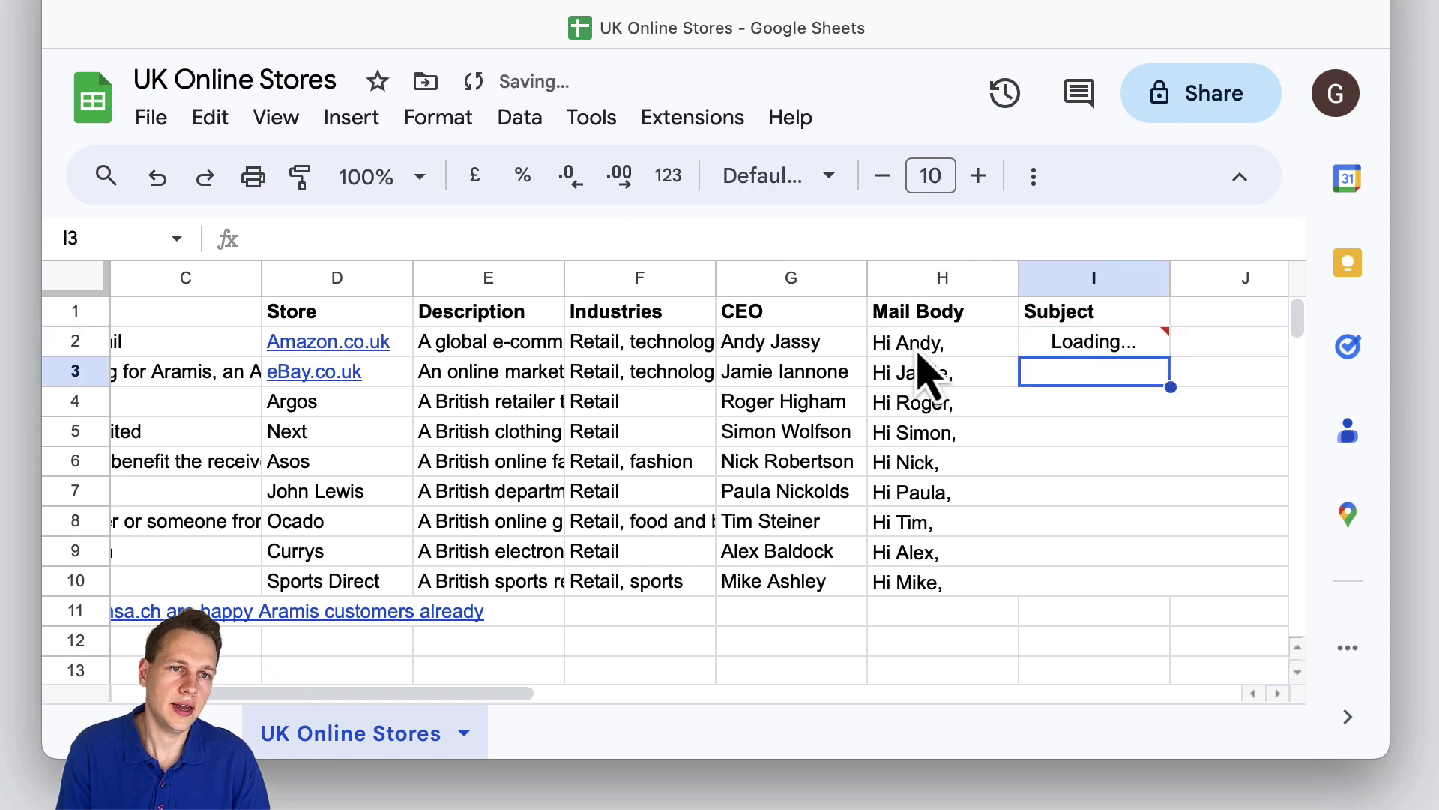
left_click(1132, 344)
left_click_drag(1164, 359, 1163, 592)
left_click(1089, 626)
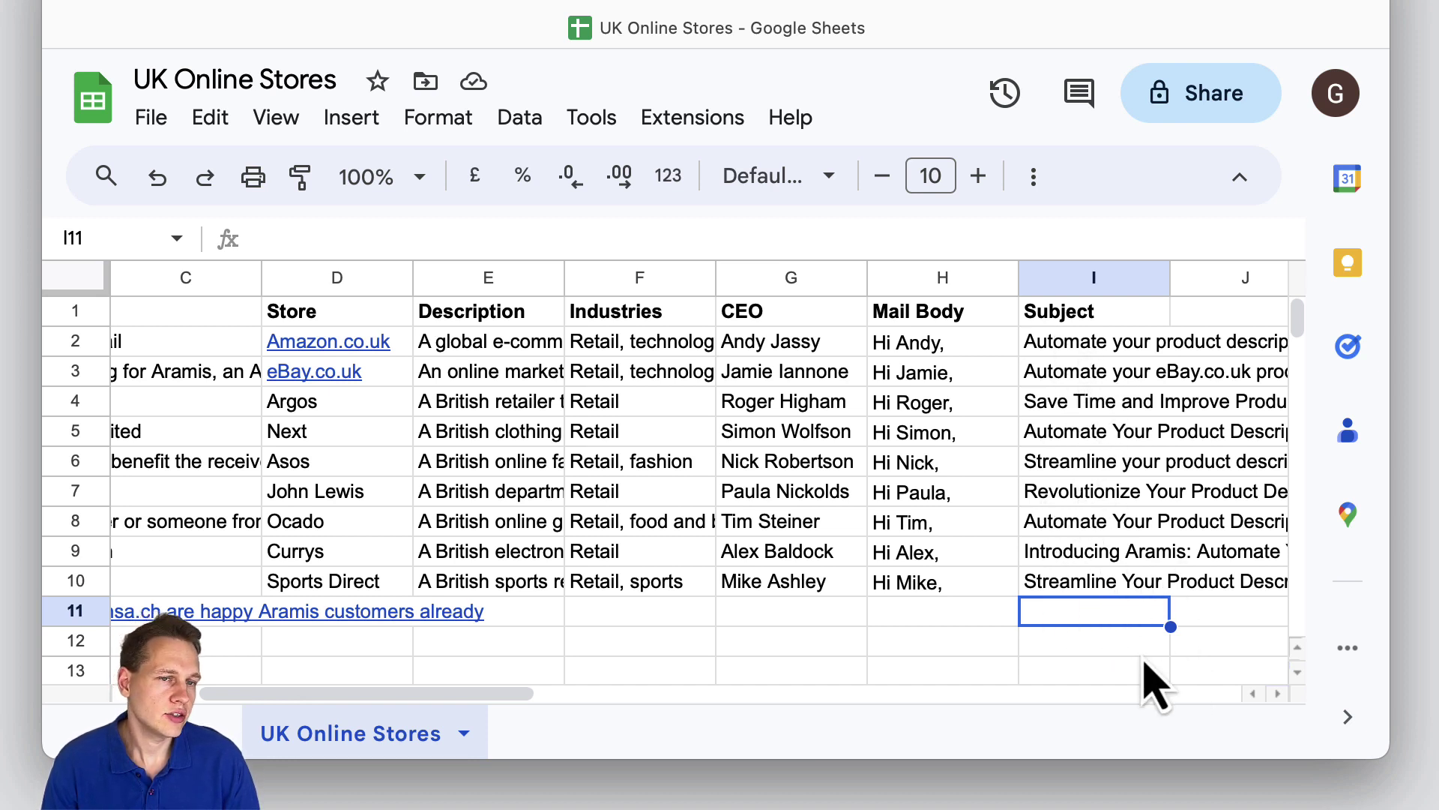
Add temperature 0.8 to the I2 GPT formula and copy it down to I10.
double_click(1066, 346)
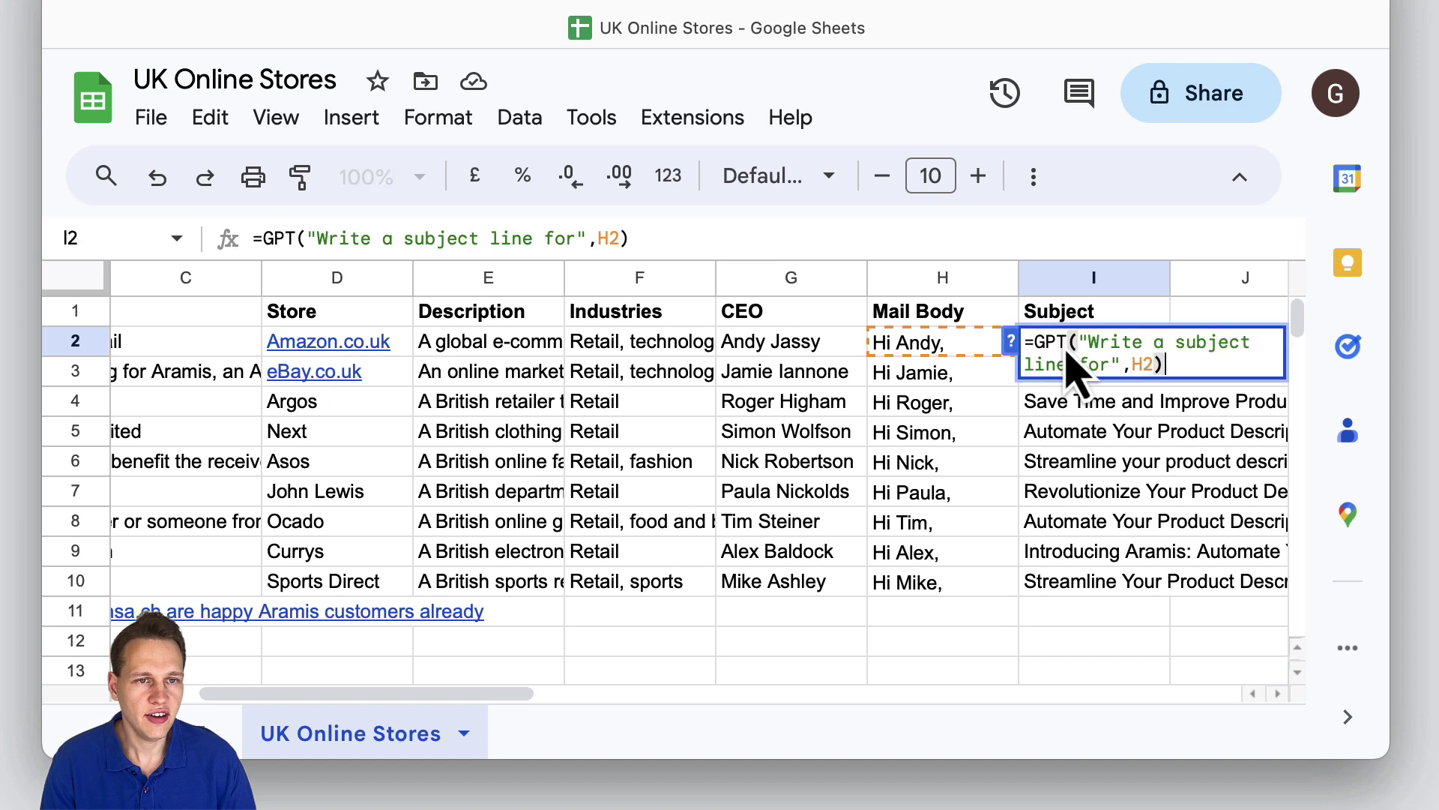
left_click(1151, 364)
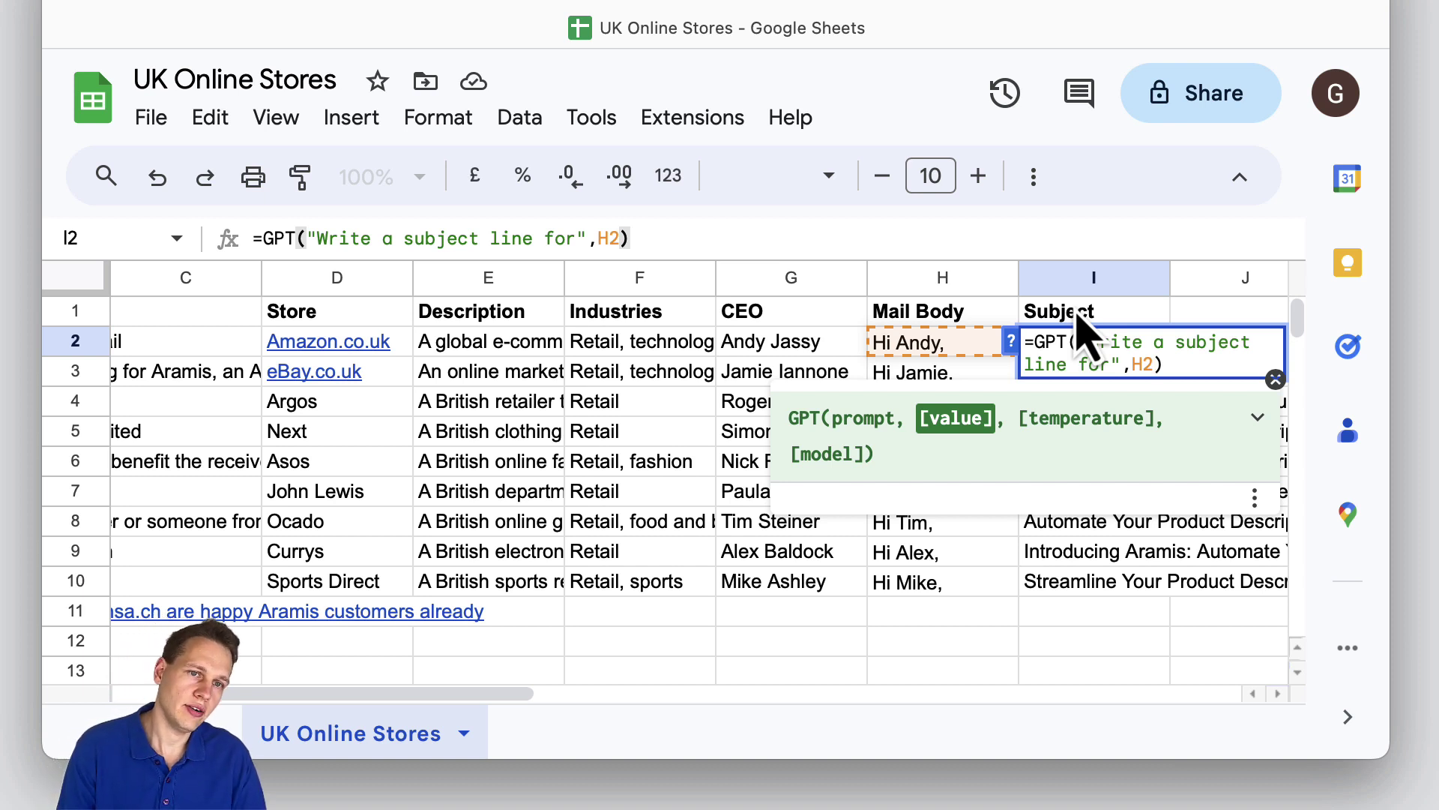
type(", ")
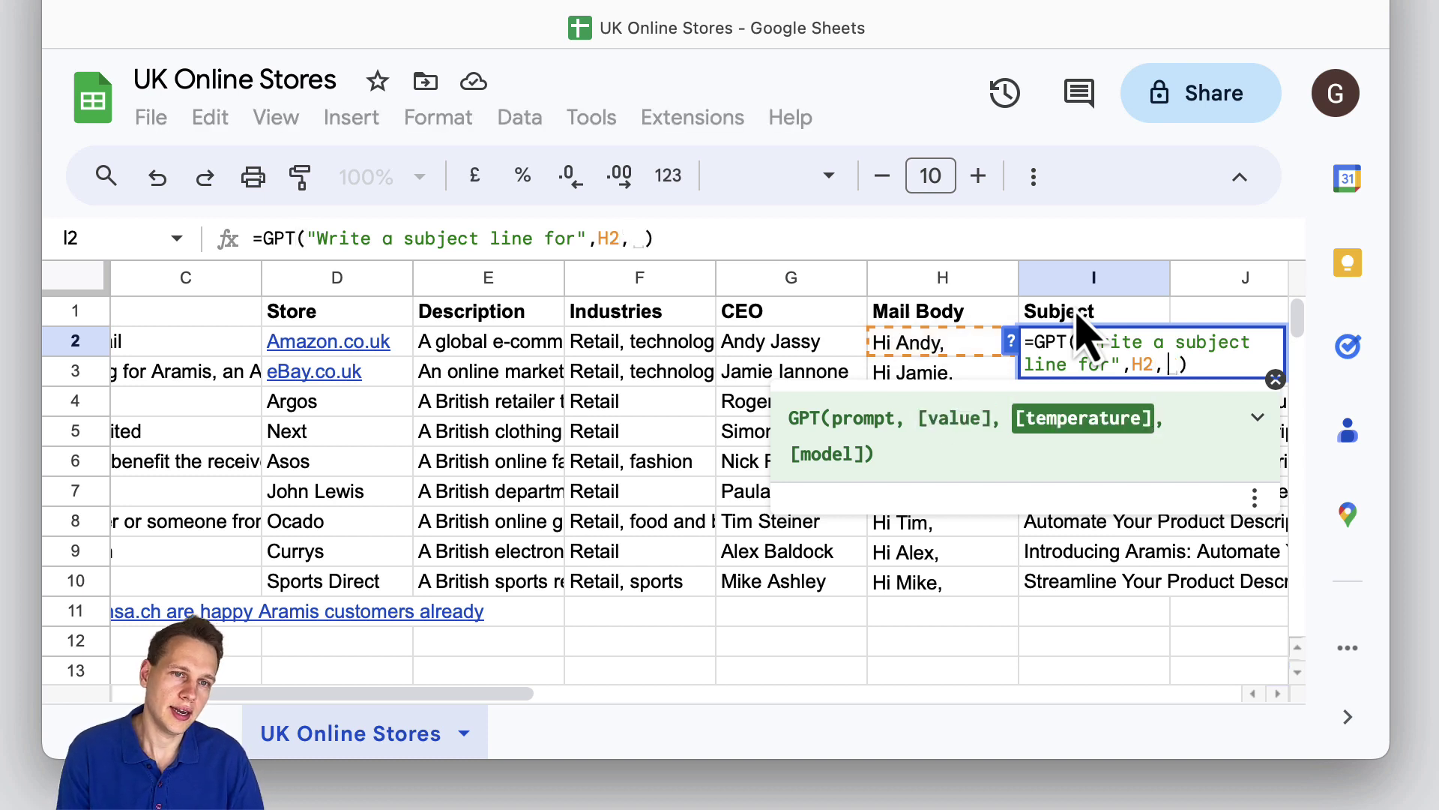
type("0.8")
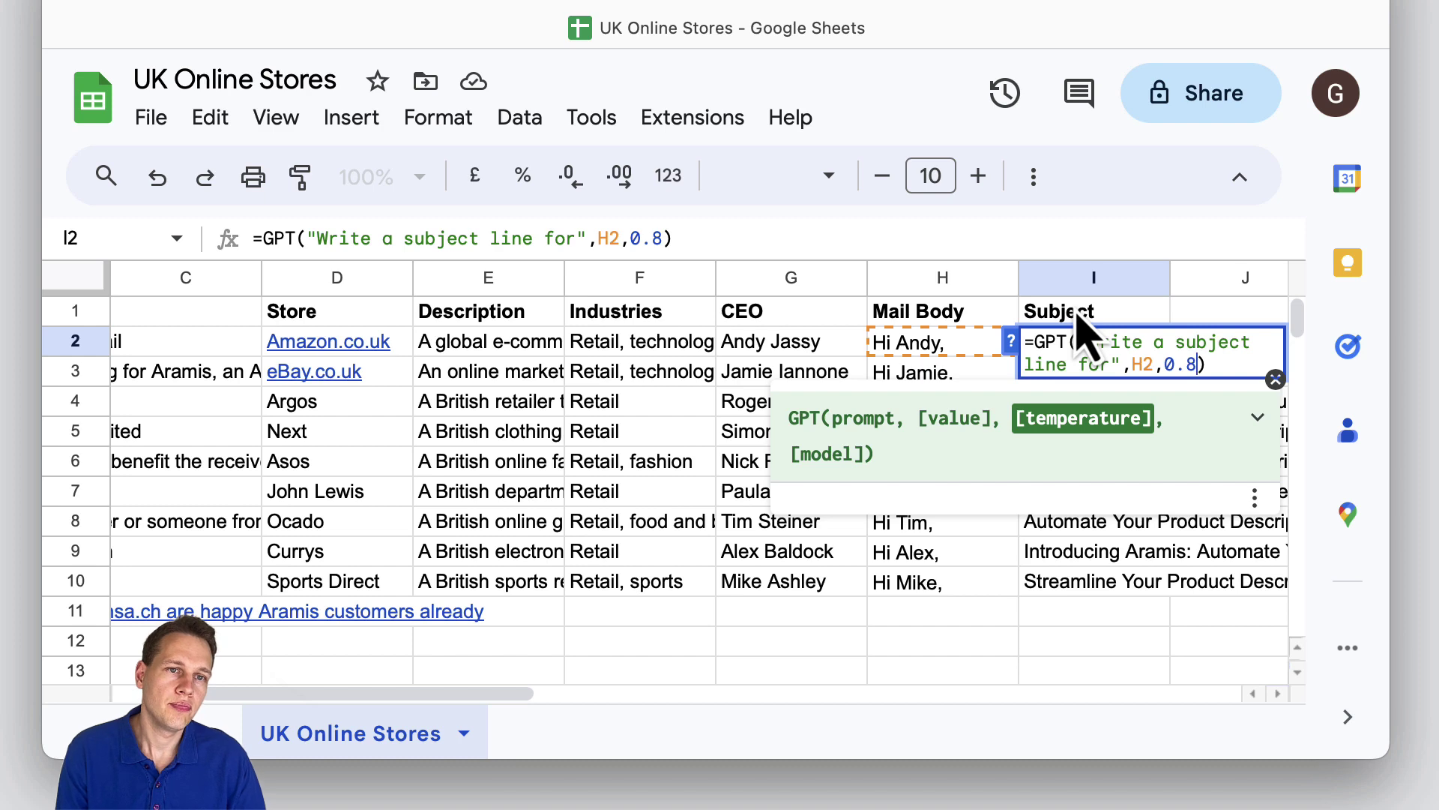
key("Return")
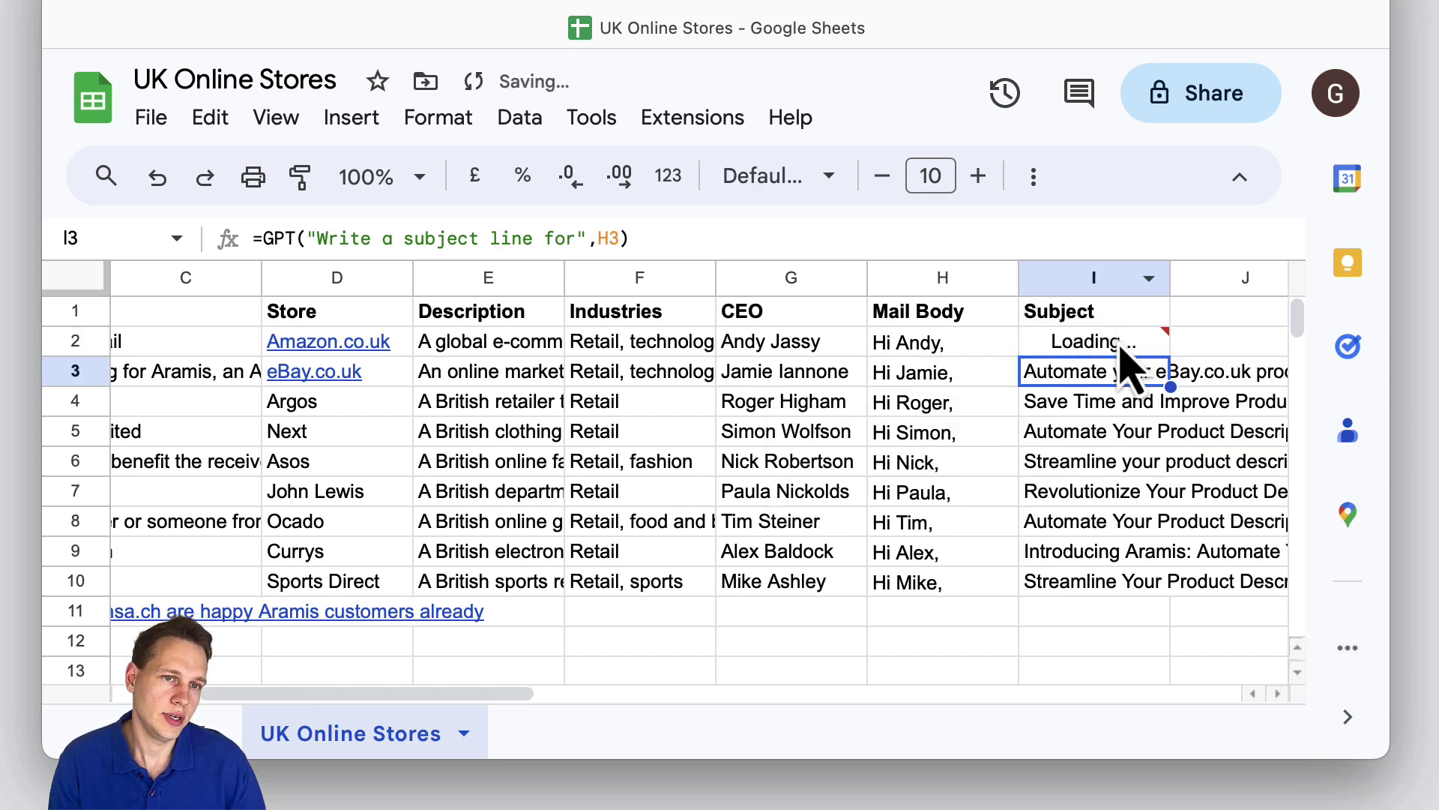
left_click(1167, 348)
left_click_drag(1169, 352, 1150, 592)
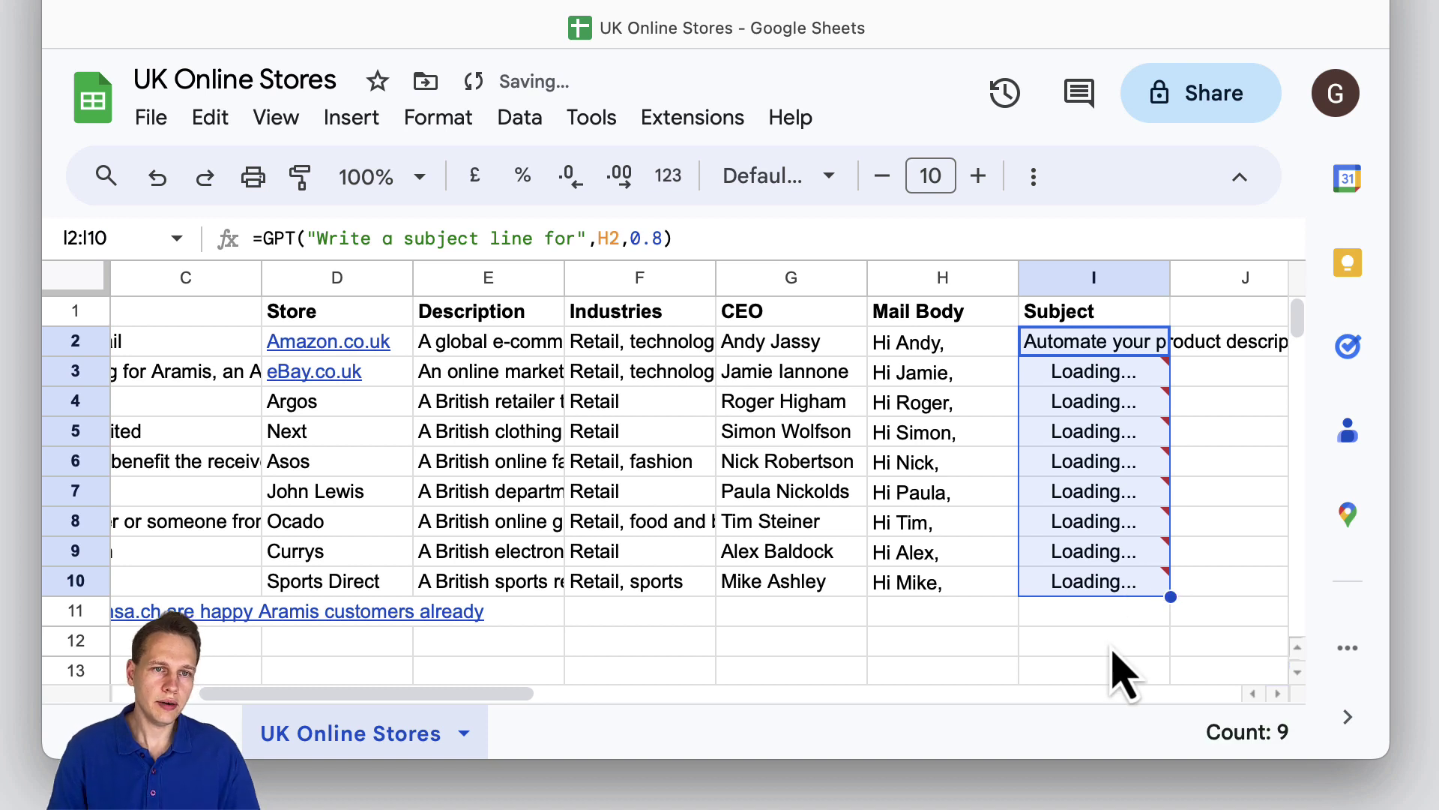